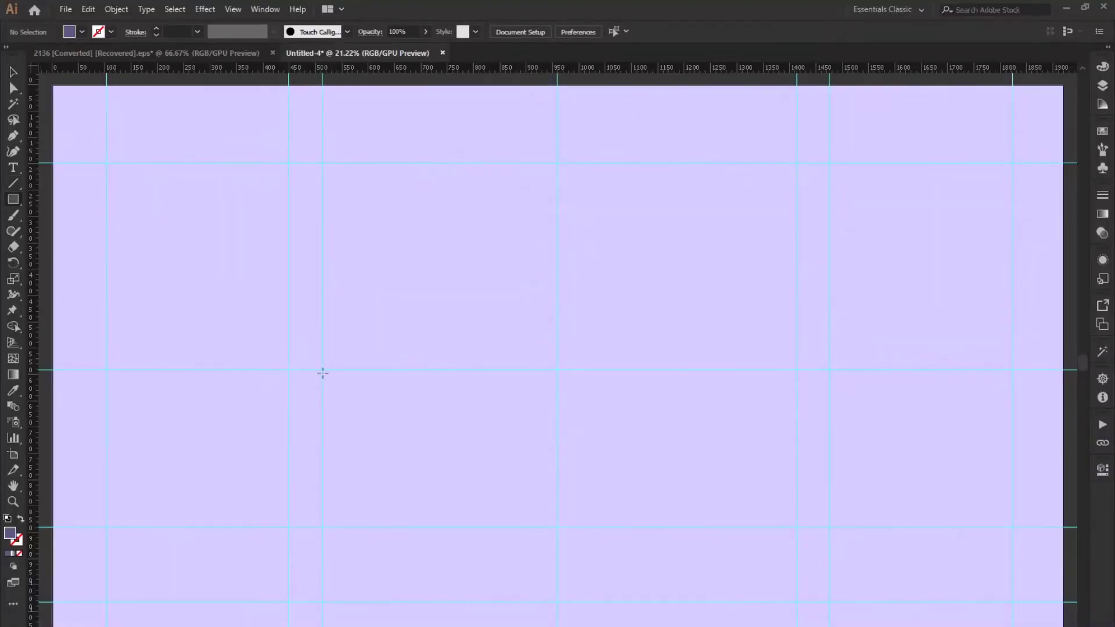
Draw a roughly 903 × 297 mm rectangle below centre and Alt-scale a smaller centred copy inside it
left_click_drag(323, 370, 797, 528)
left_click(14, 72)
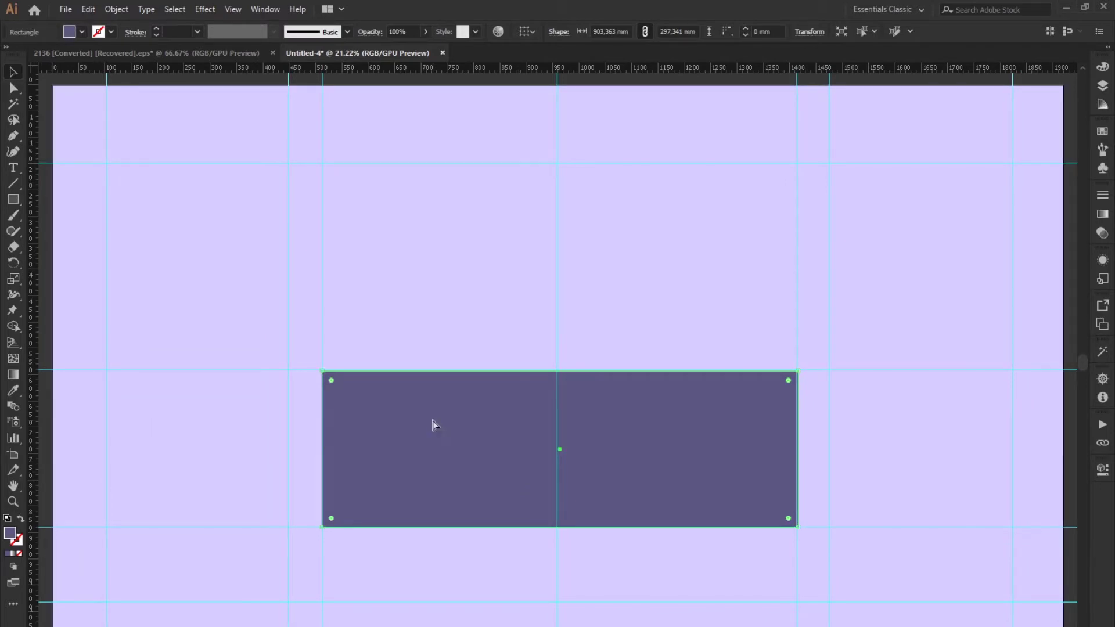
key("a")
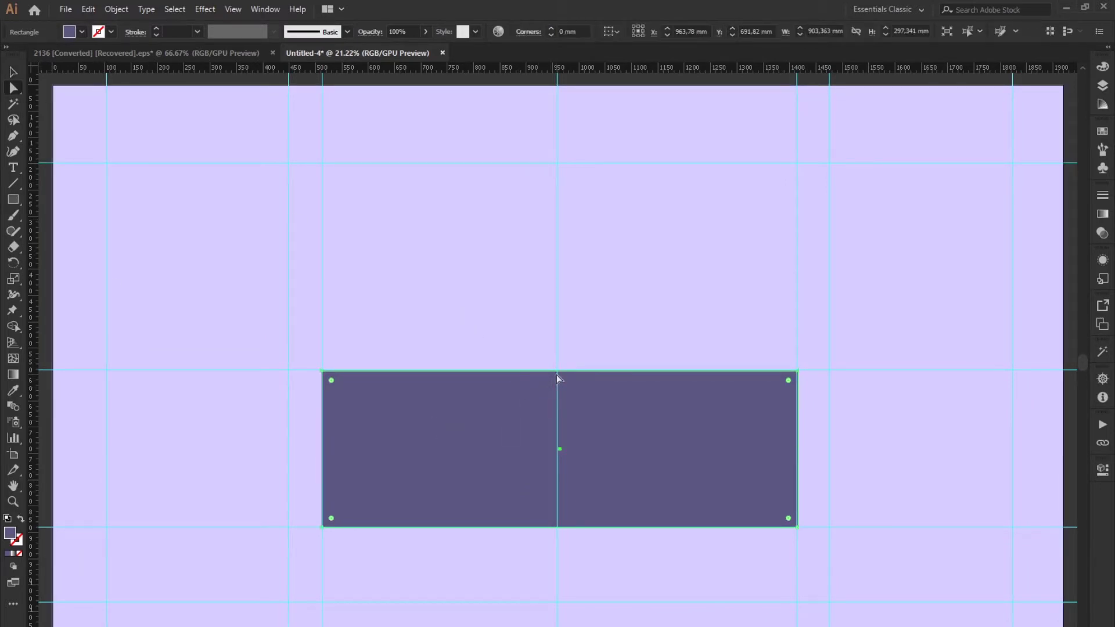
left_click(19, 72)
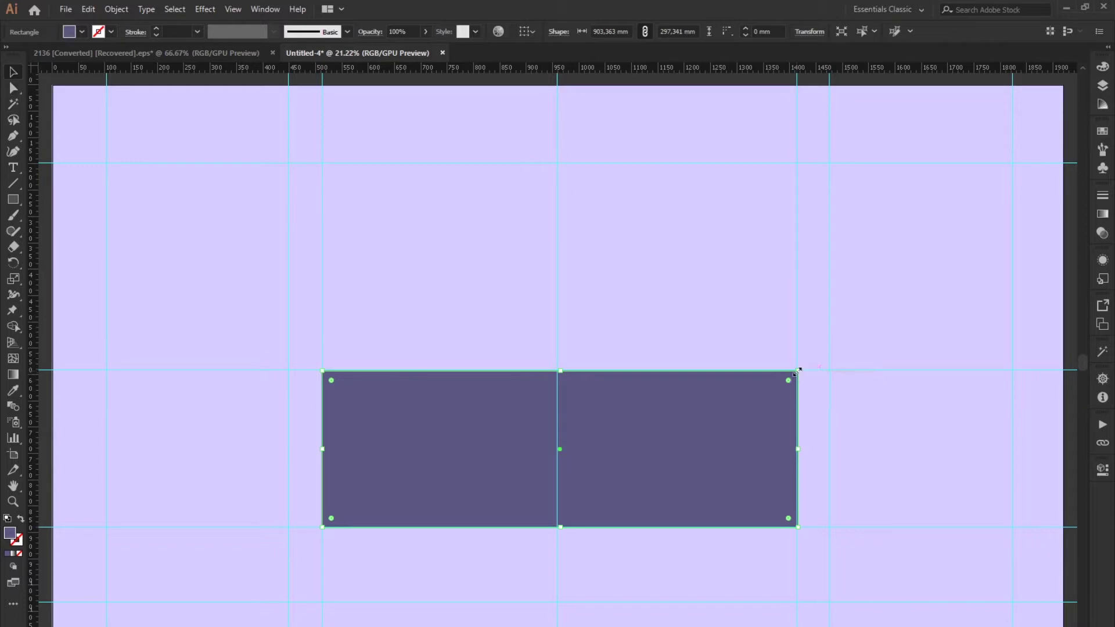
left_click_drag(797, 371, 798, 372)
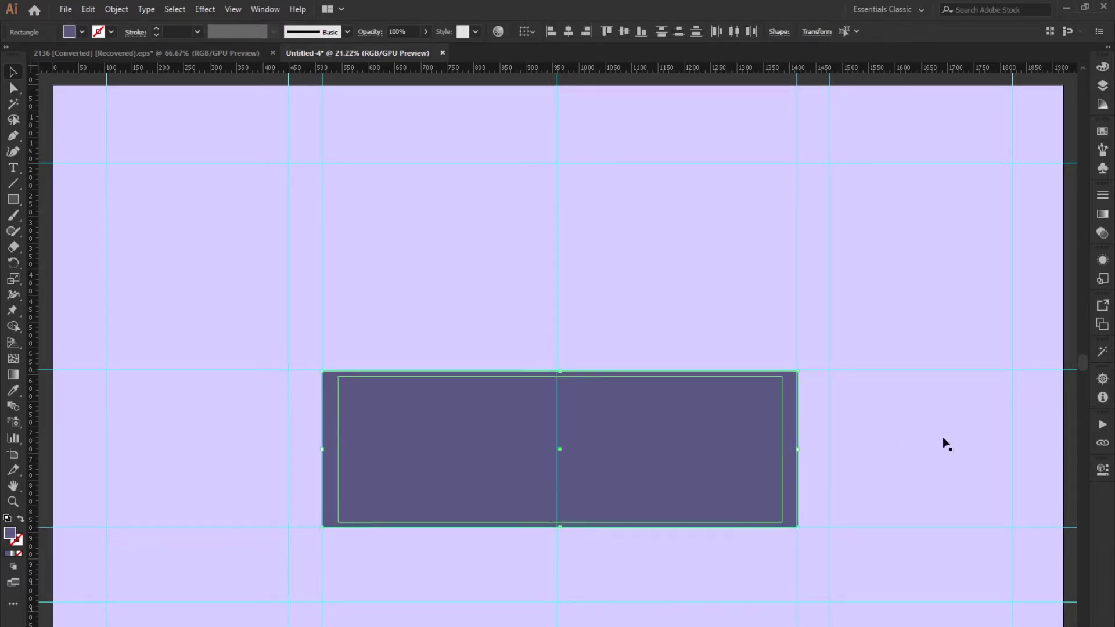
Cut the inner rectangle out to leave a frame, and centre a thin vertical post in it
left_click(1102, 471)
left_click(961, 460)
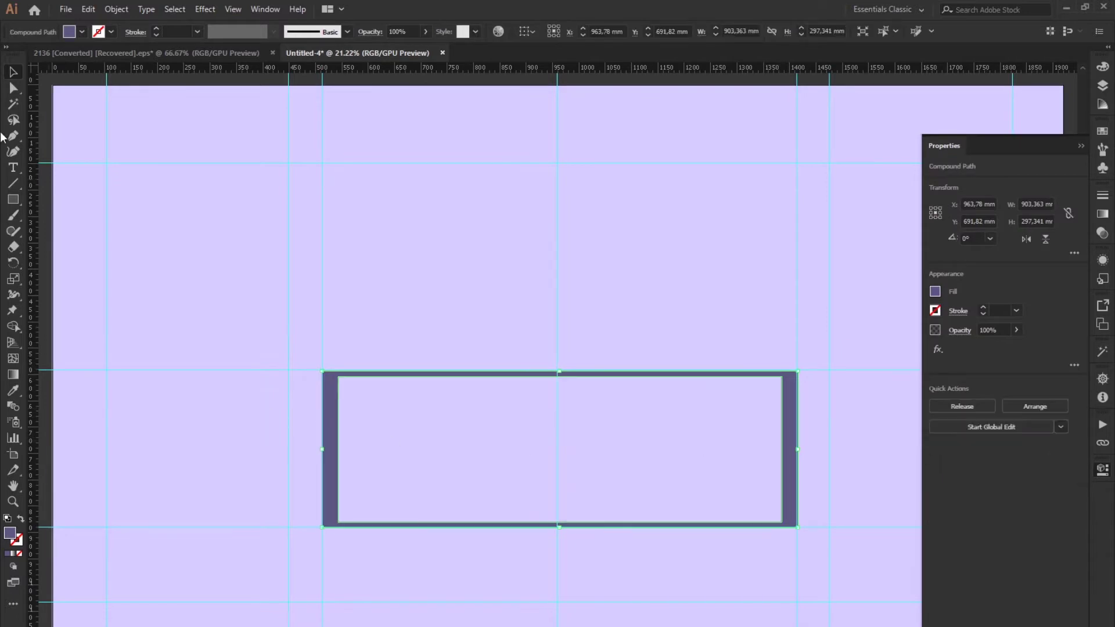
left_click(13, 199)
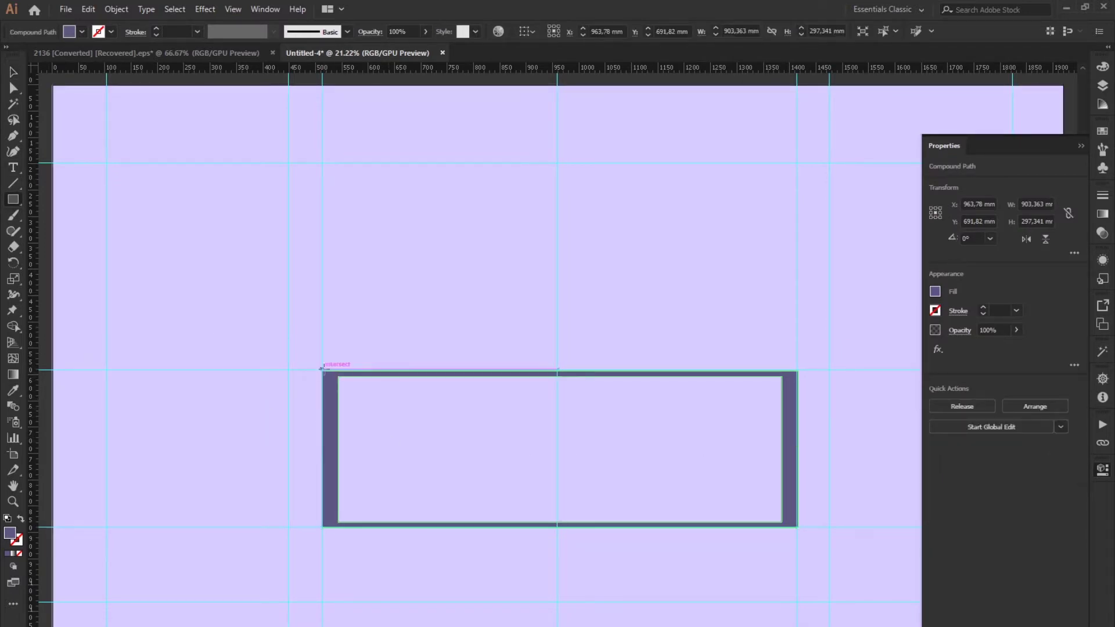
left_click_drag(321, 371, 337, 527)
key("v")
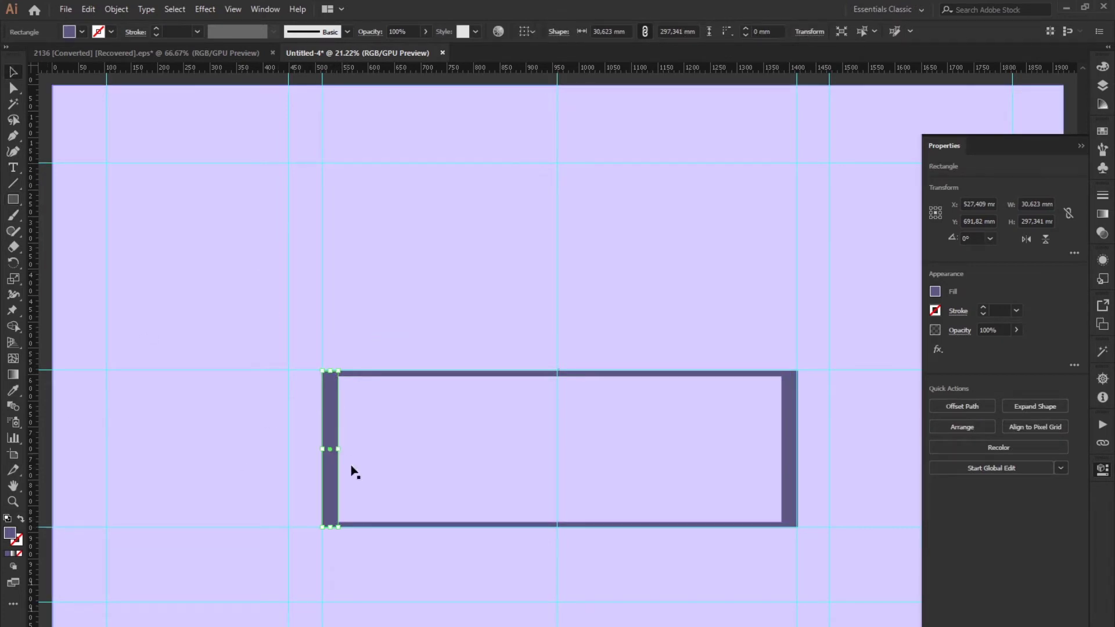
left_click_drag(329, 482, 561, 485)
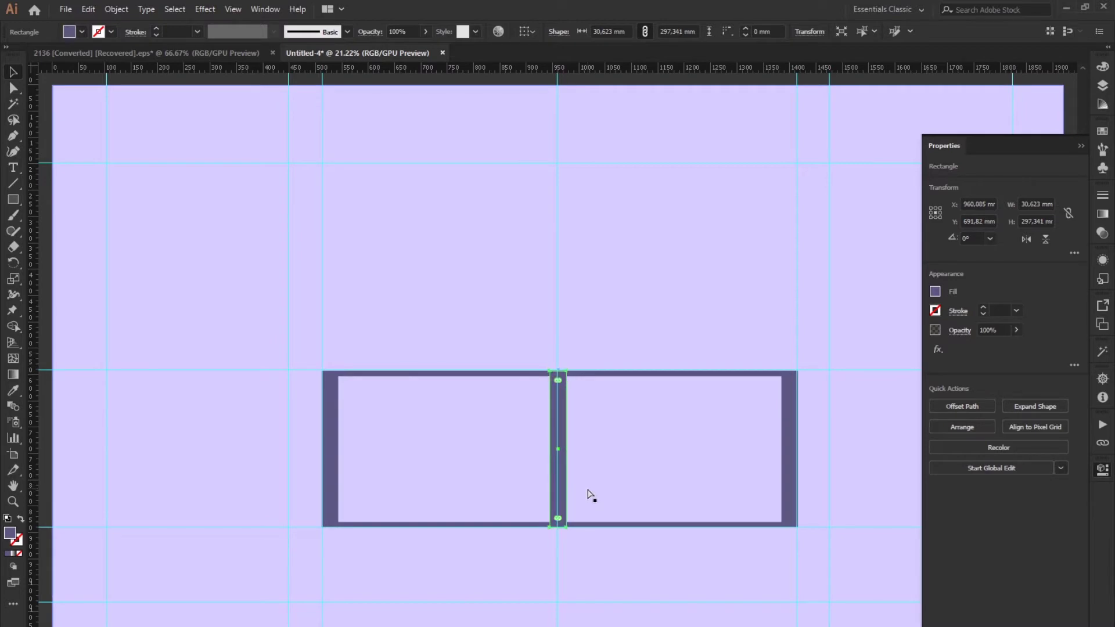
Rotate a copy of the post horizontal and stretch it across the full frame width
left_click_drag(569, 527, 451, 478)
left_click_drag(636, 449, 796, 449)
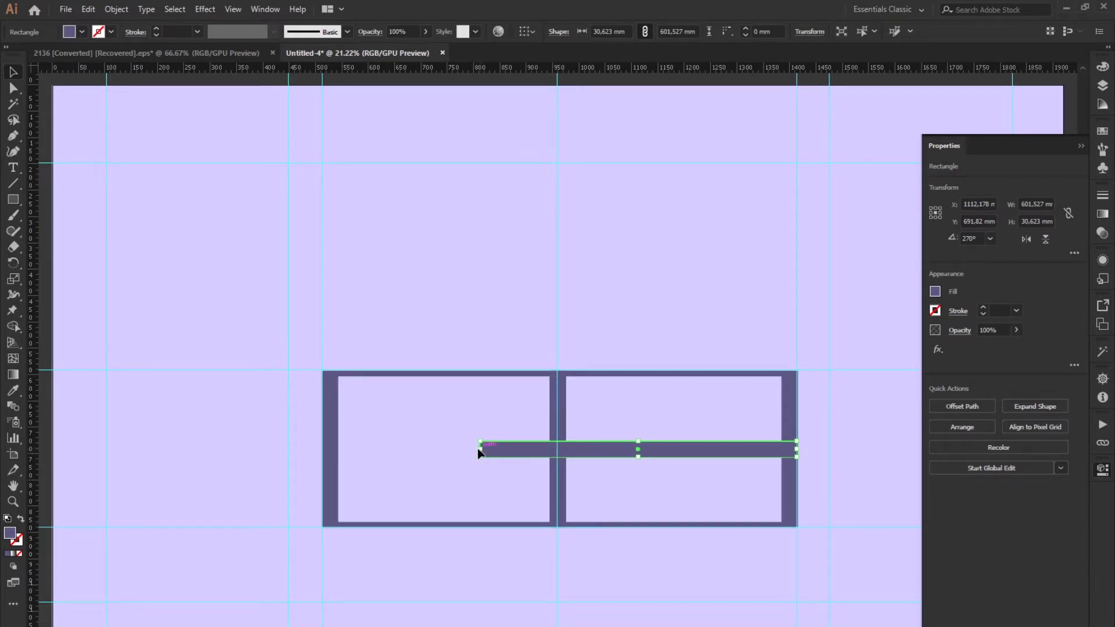
left_click_drag(479, 451, 399, 449)
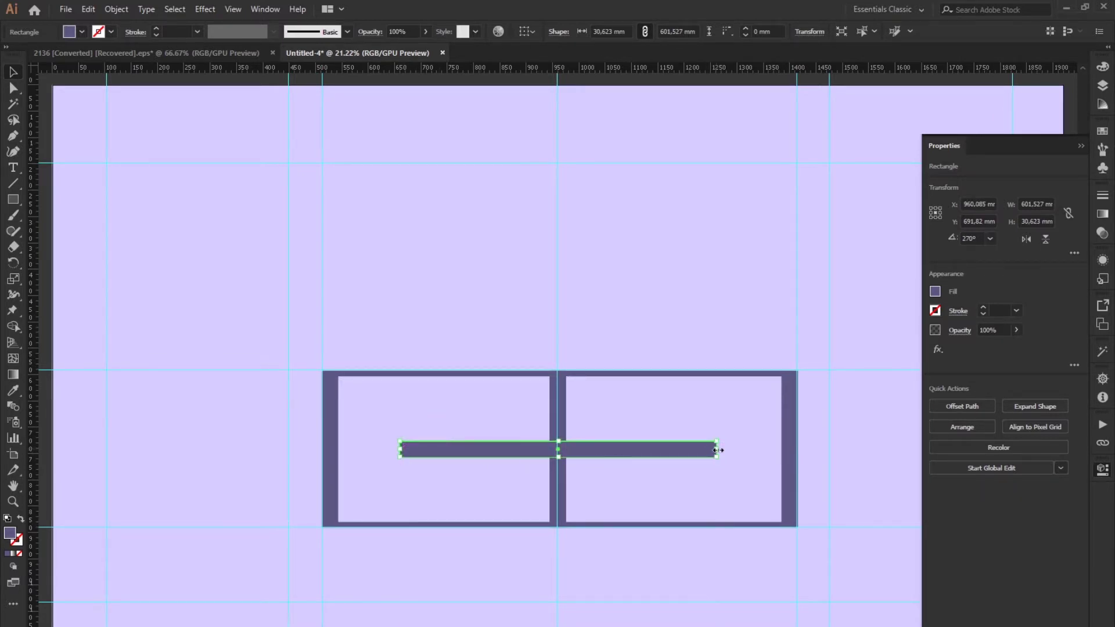
left_click_drag(718, 450, 797, 449)
left_click_drag(401, 449, 322, 448)
left_click(1081, 146)
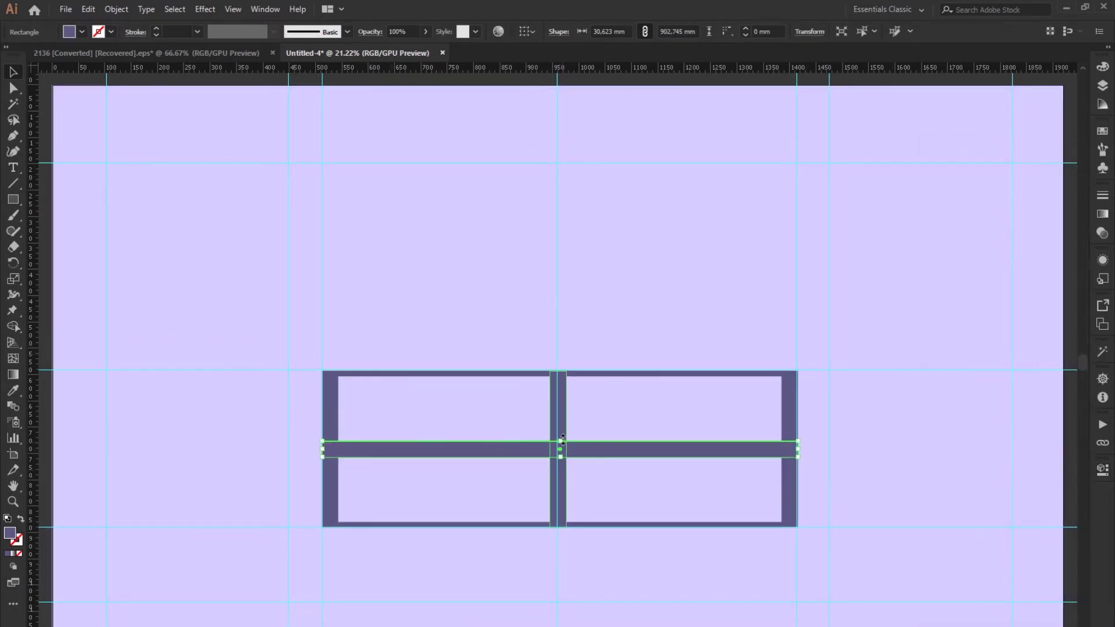
Fill the lower-left compartment with a dark purple #353256 panel
left_click(720, 581)
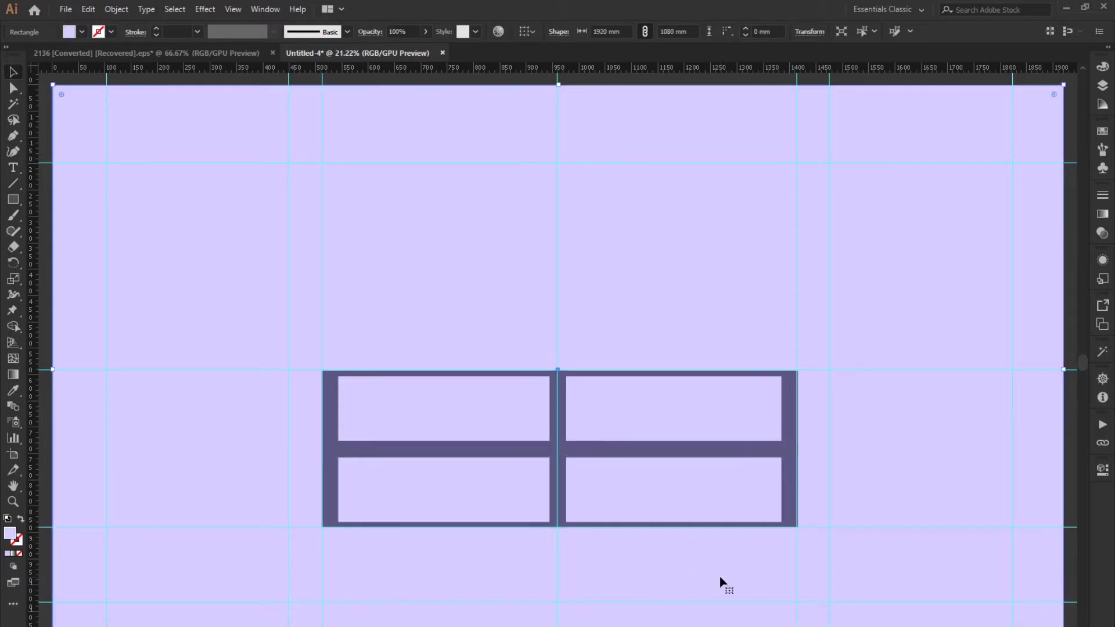
key("m")
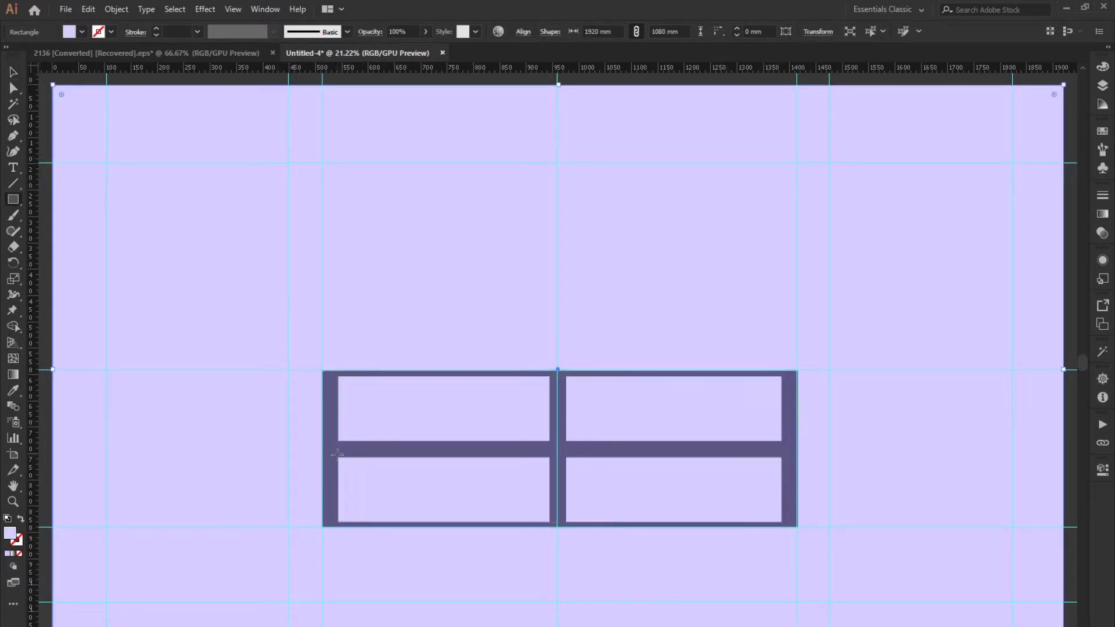
left_click_drag(338, 457, 550, 522)
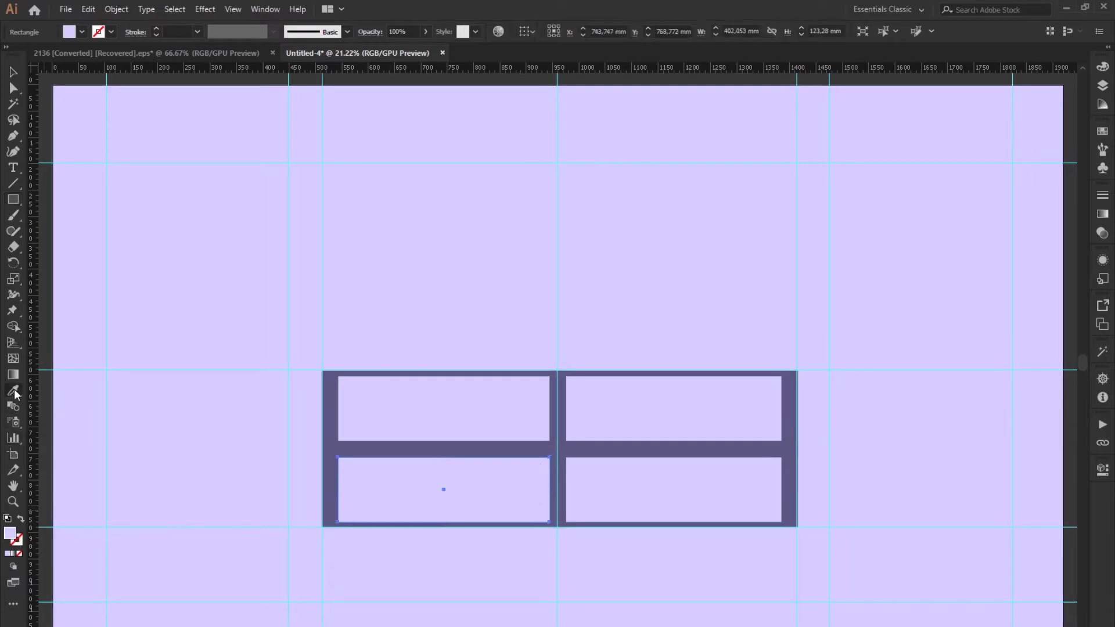
key("i")
left_click(336, 448)
double_click(9, 534)
left_click_drag(734, 354, 727, 371)
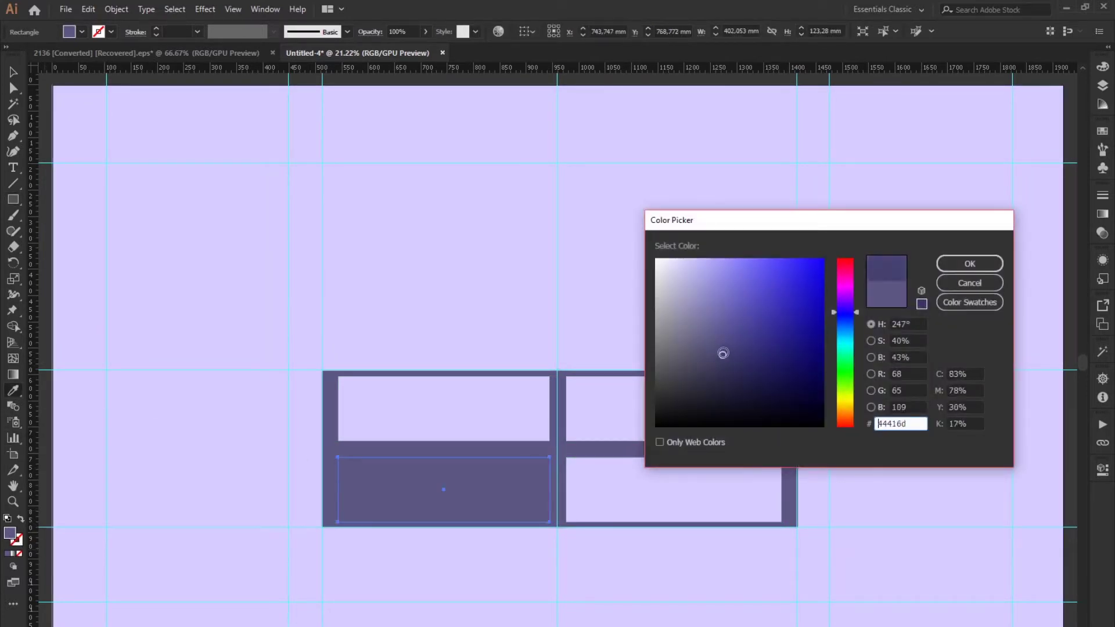
left_click(974, 263)
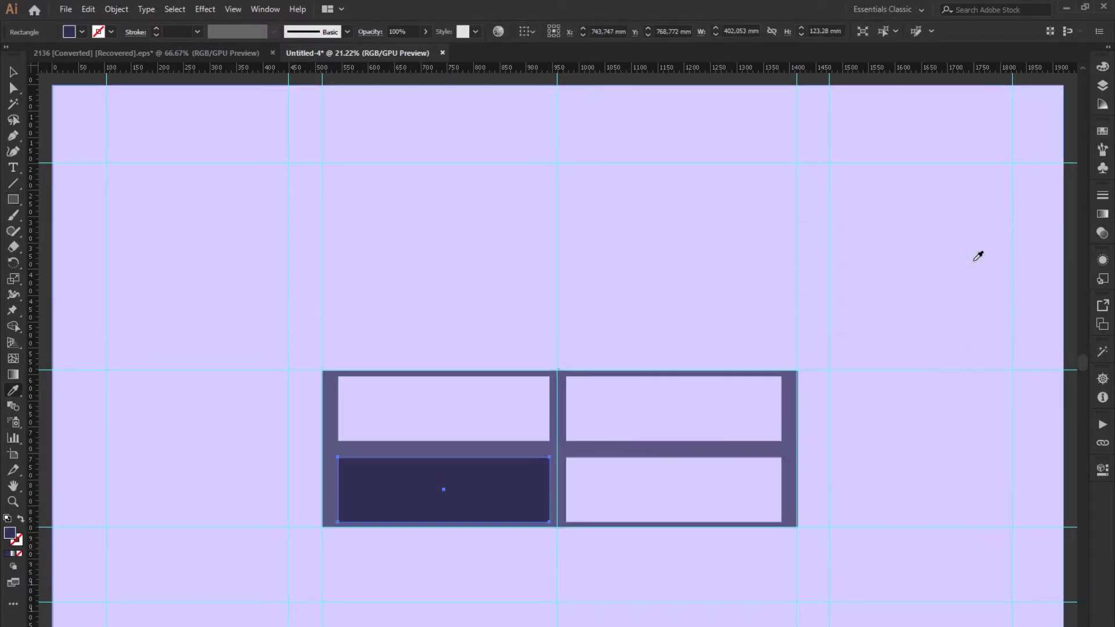
Copy the panel into the lower-right compartment and widen it to fit
left_click(13, 73)
left_click_drag(481, 498, 706, 493)
left_click_drag(778, 490, 782, 490)
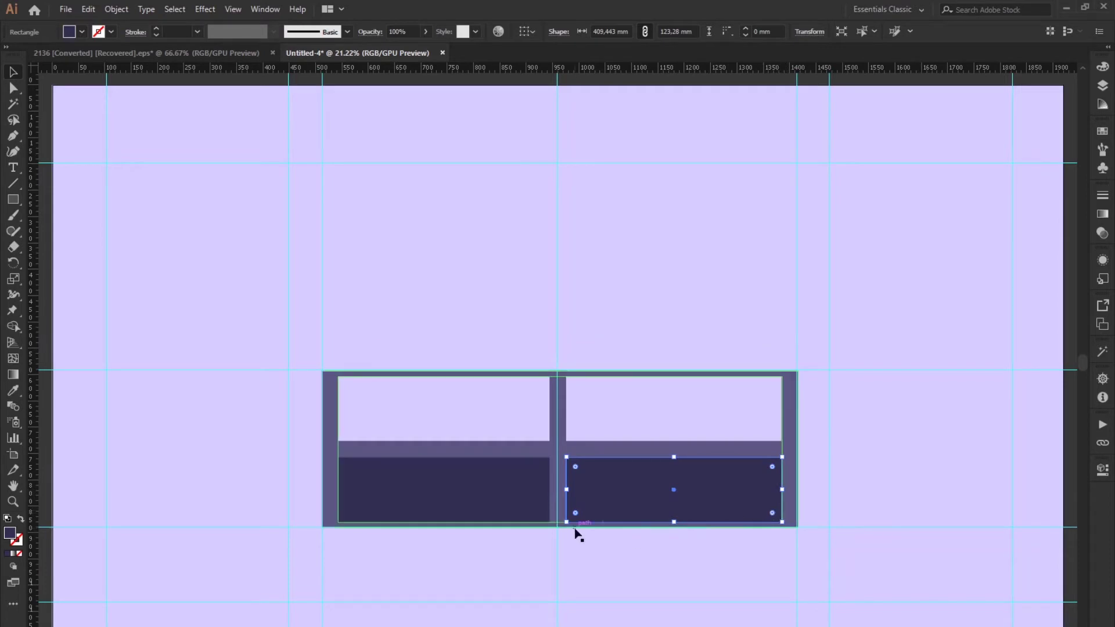
Select the lower drawer panels and move Layer 3 inside Layer 1
left_click(1103, 85)
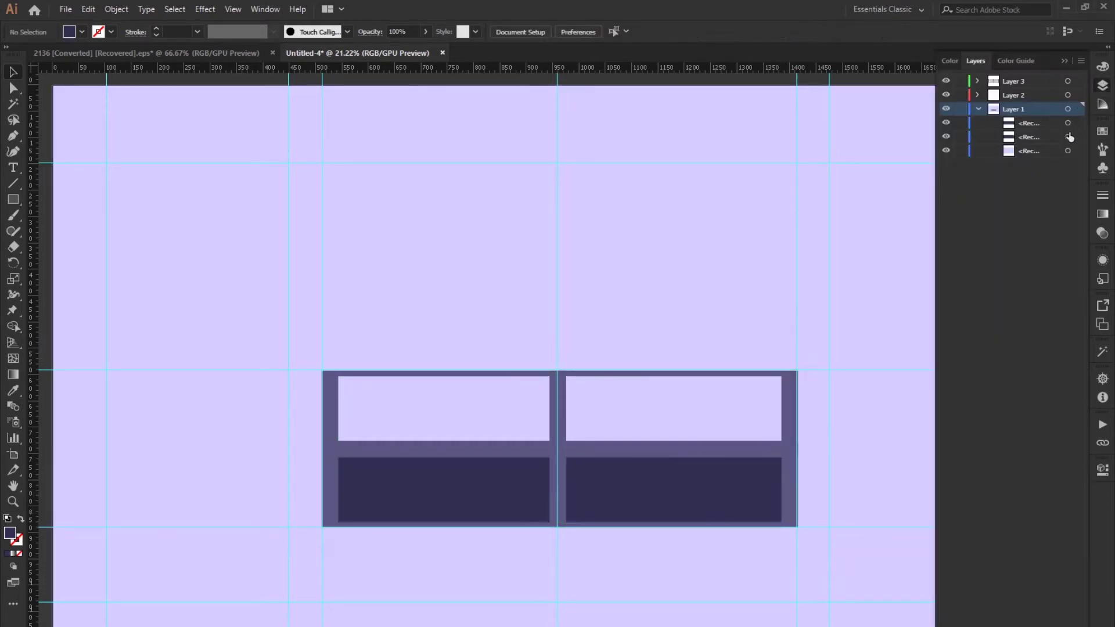
left_click(1068, 136)
mouse_move(1068, 122)
left_mouse_down()
mouse_move(1048, 162)
mouse_move(1039, 132)
left_mouse_up()
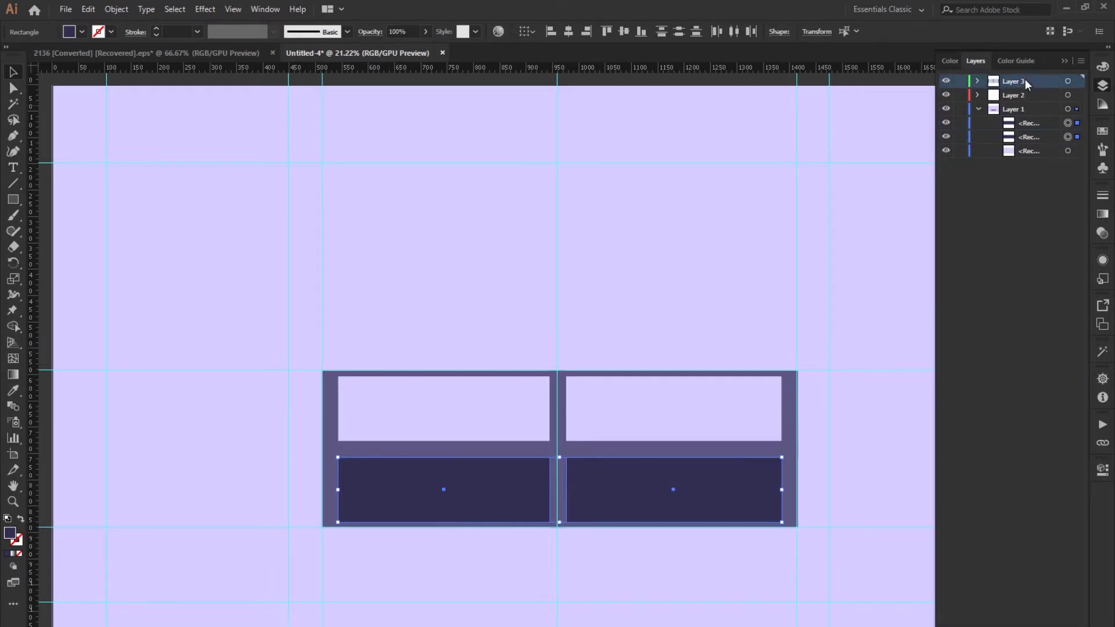
left_click_drag(1023, 82, 1028, 153)
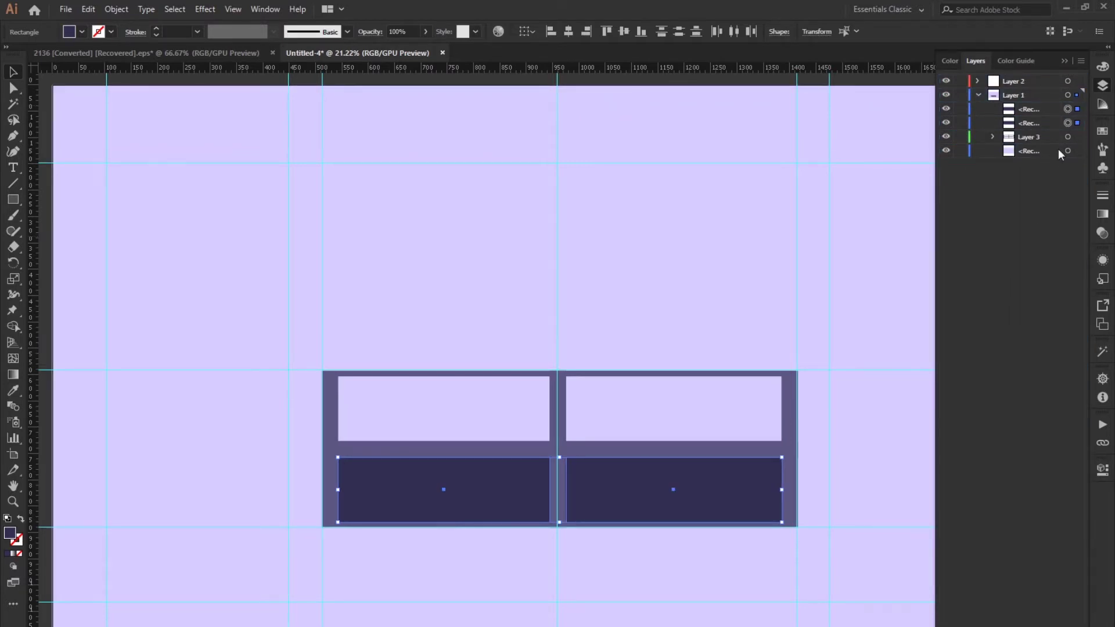
left_click(1068, 109)
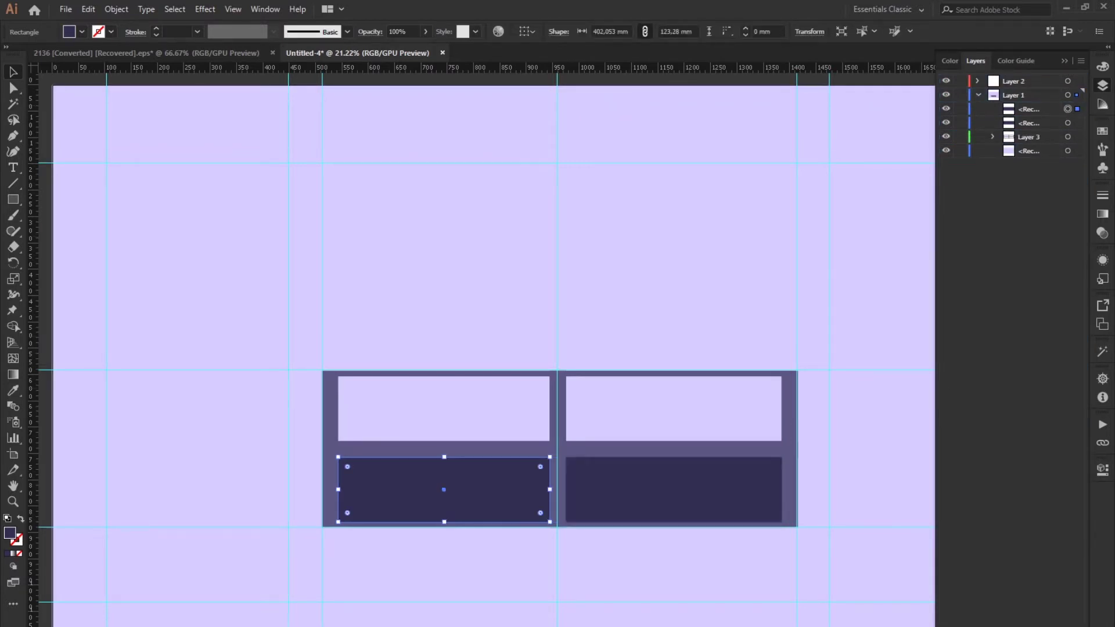
left_click(1063, 61)
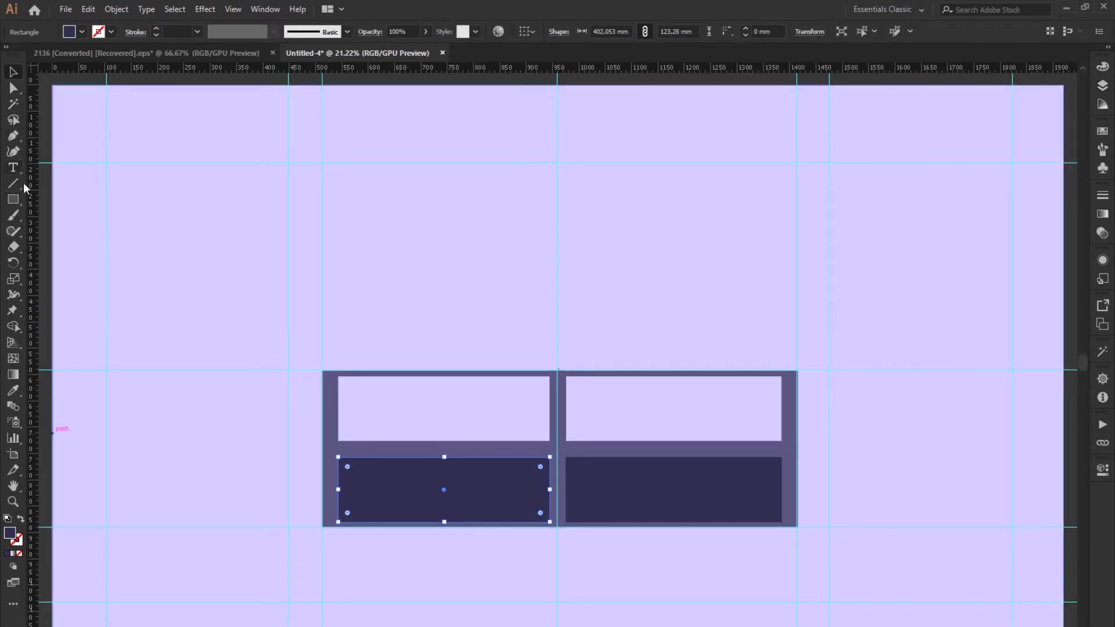
Lock the lower-left drawer panel and start a pen path at its top-left corner
left_click(13, 136)
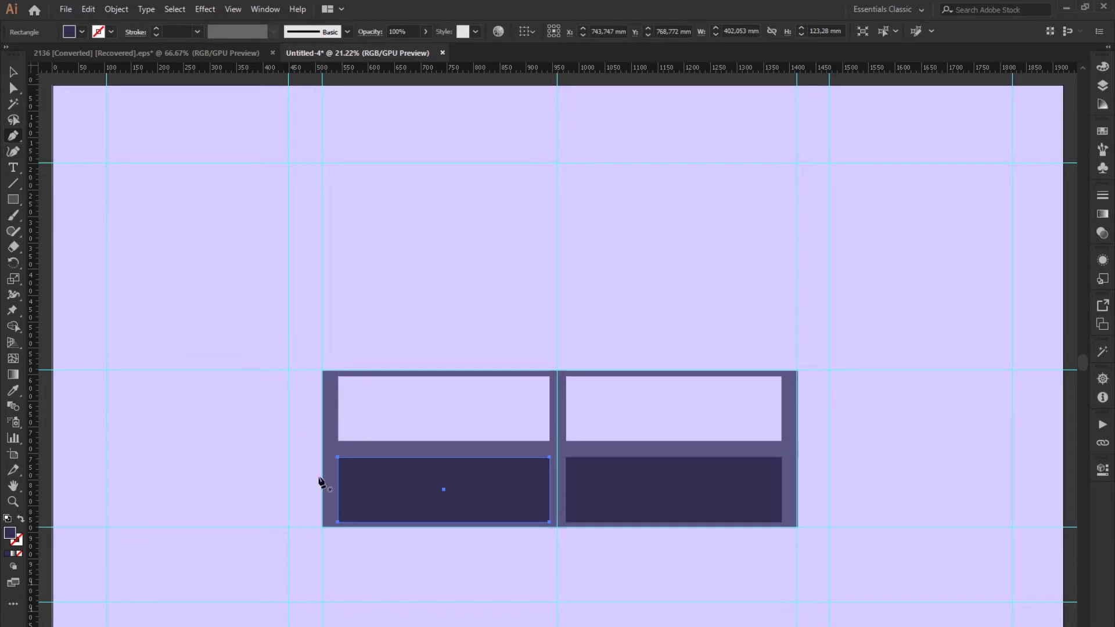
left_click(1103, 86)
left_click(946, 122)
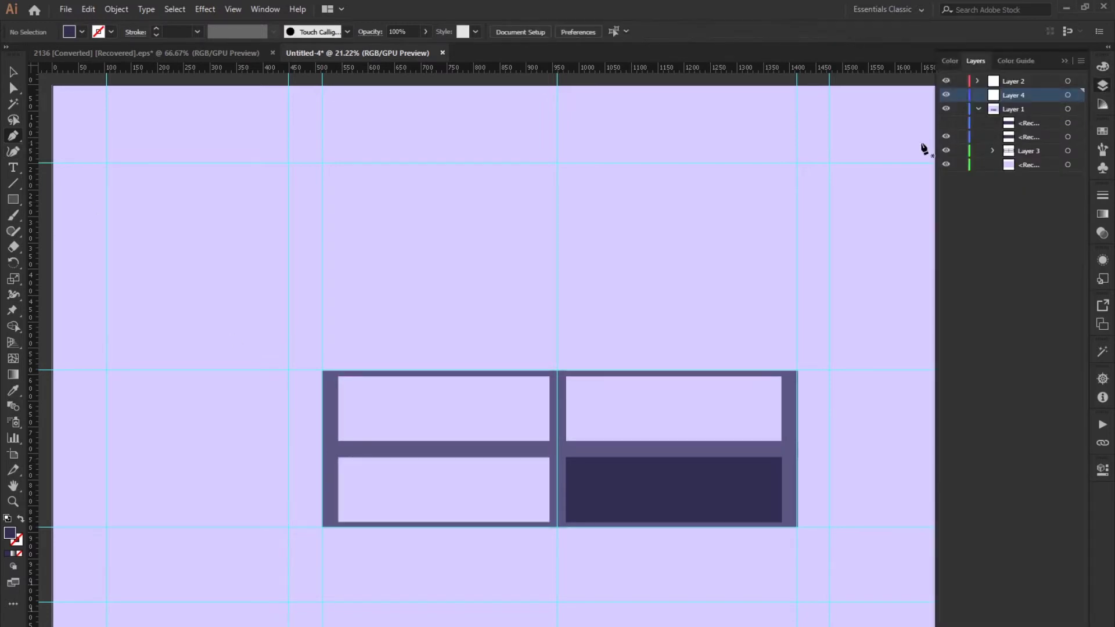
left_click(946, 123)
left_click(960, 122)
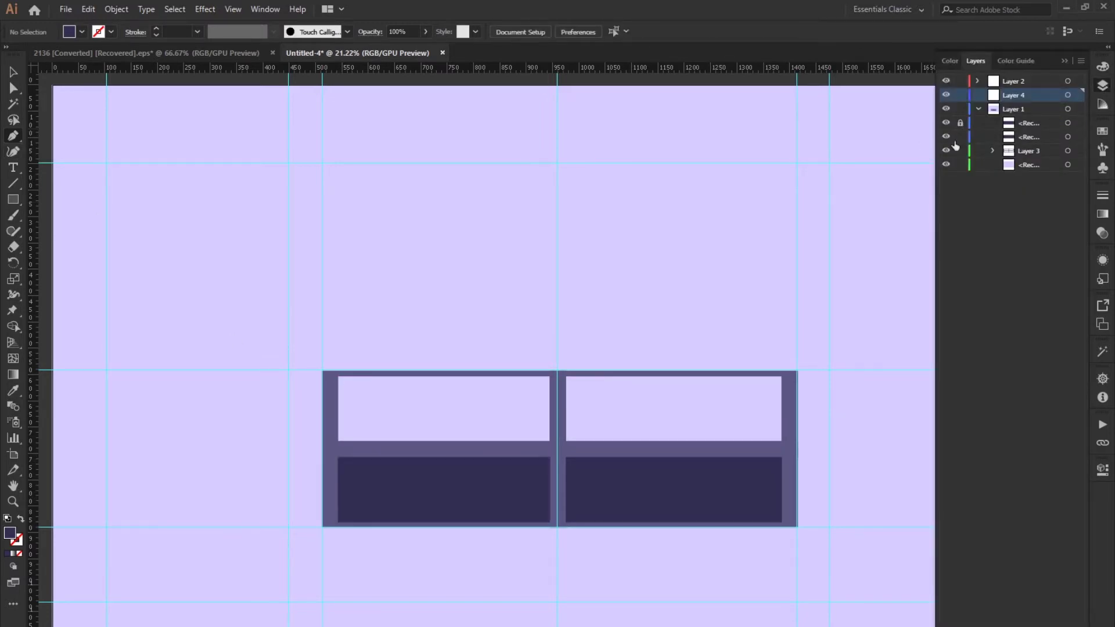
left_click(338, 458)
Curve the path to the drawer's bottom-right corner and close it through the bottom-left corner
left_click_drag(549, 522, 678, 521)
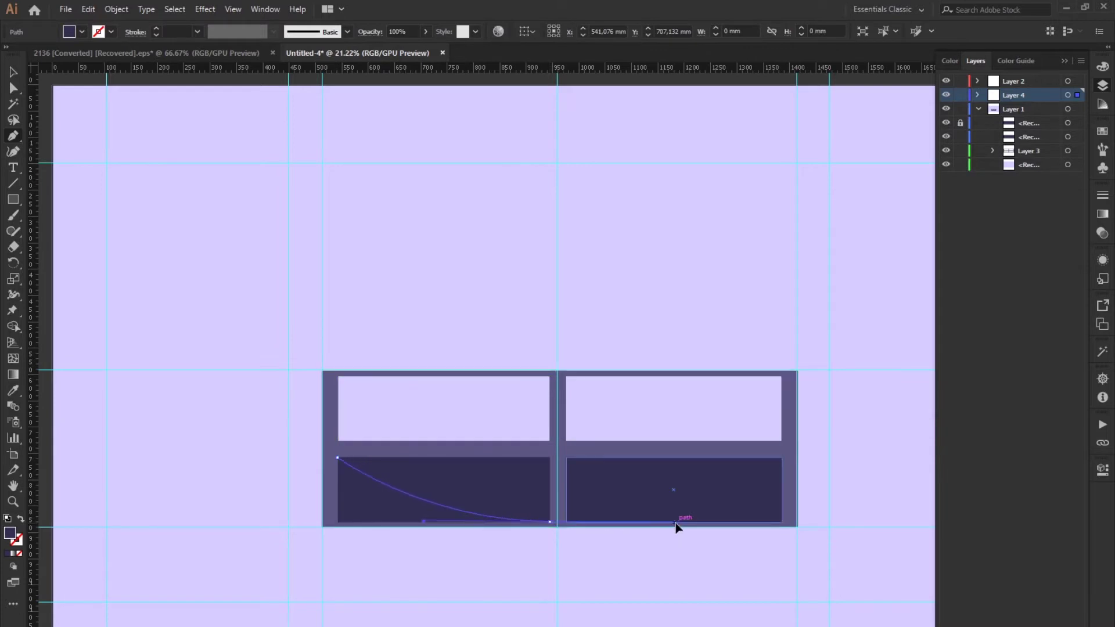
left_click(549, 521)
left_click(337, 521)
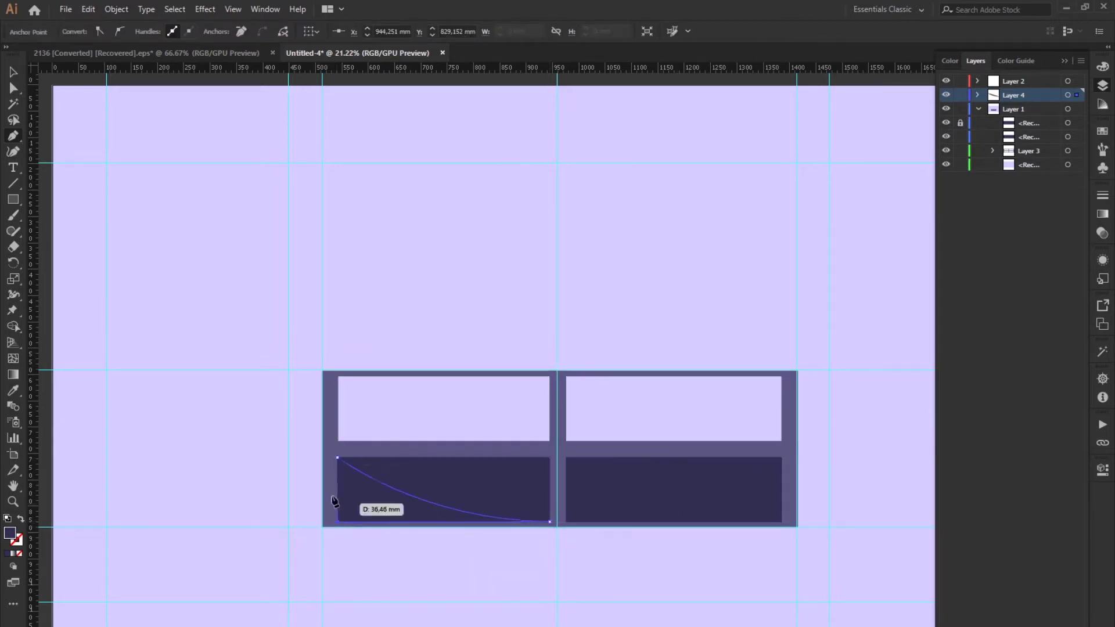
left_click(338, 458)
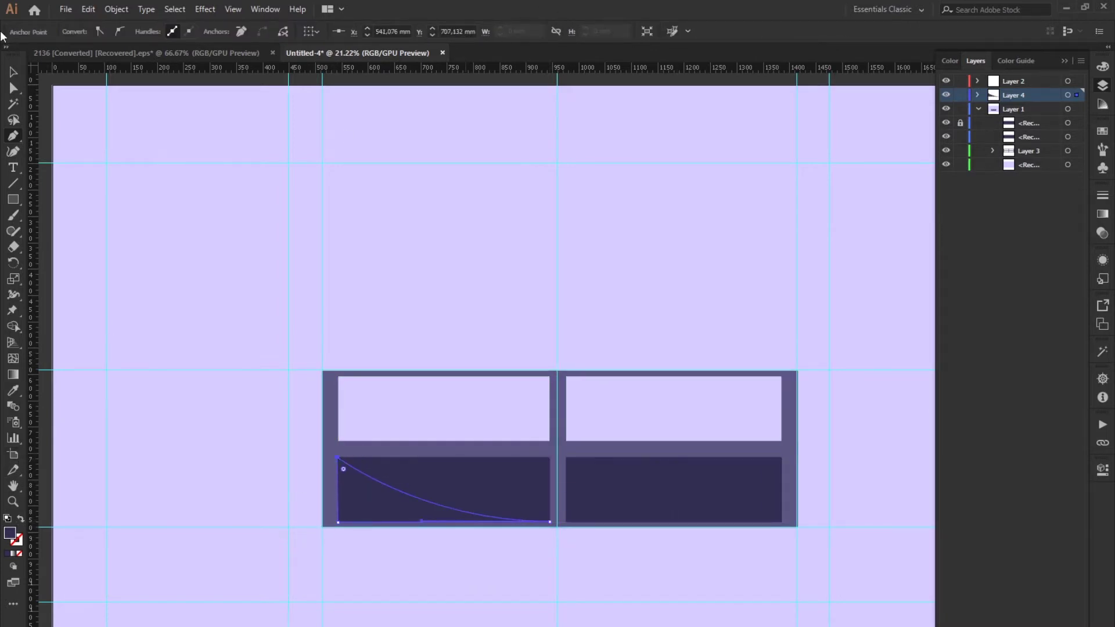
key("v")
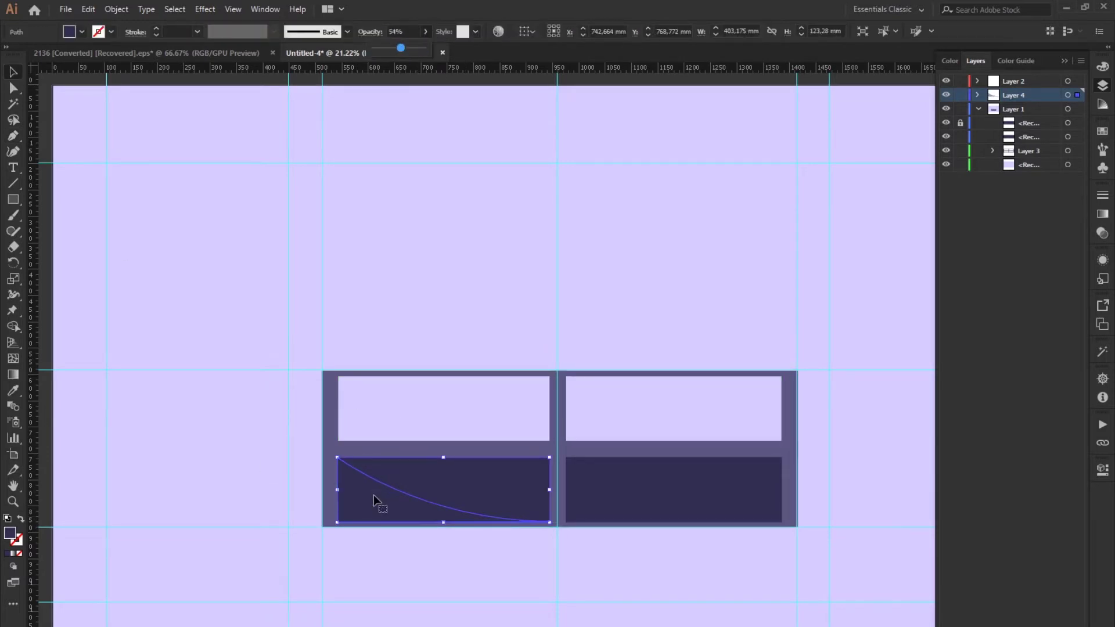
Fill the curved shape light purple #9f9dfc and lower its opacity to 33%
double_click(10, 532)
left_click_drag(787, 262, 720, 259)
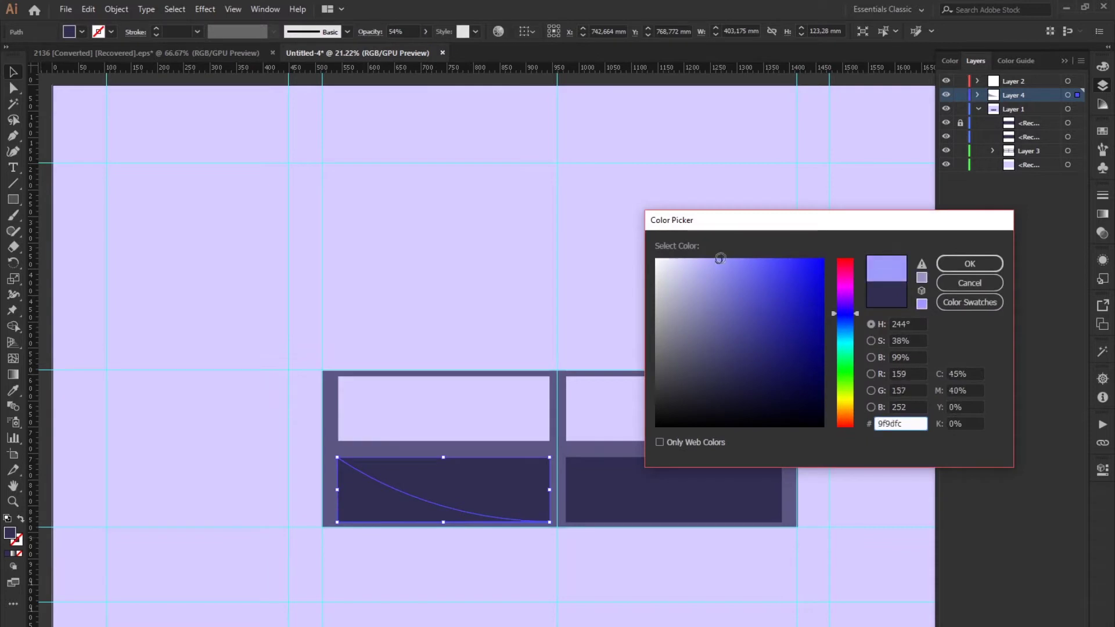
left_click(981, 263)
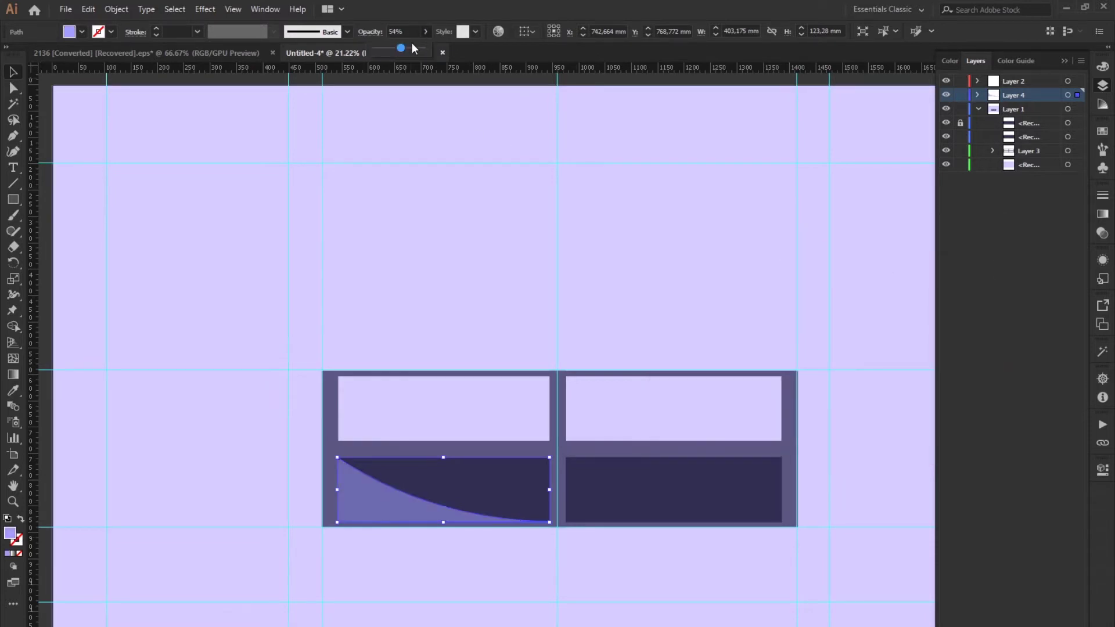
left_click_drag(401, 48, 392, 49)
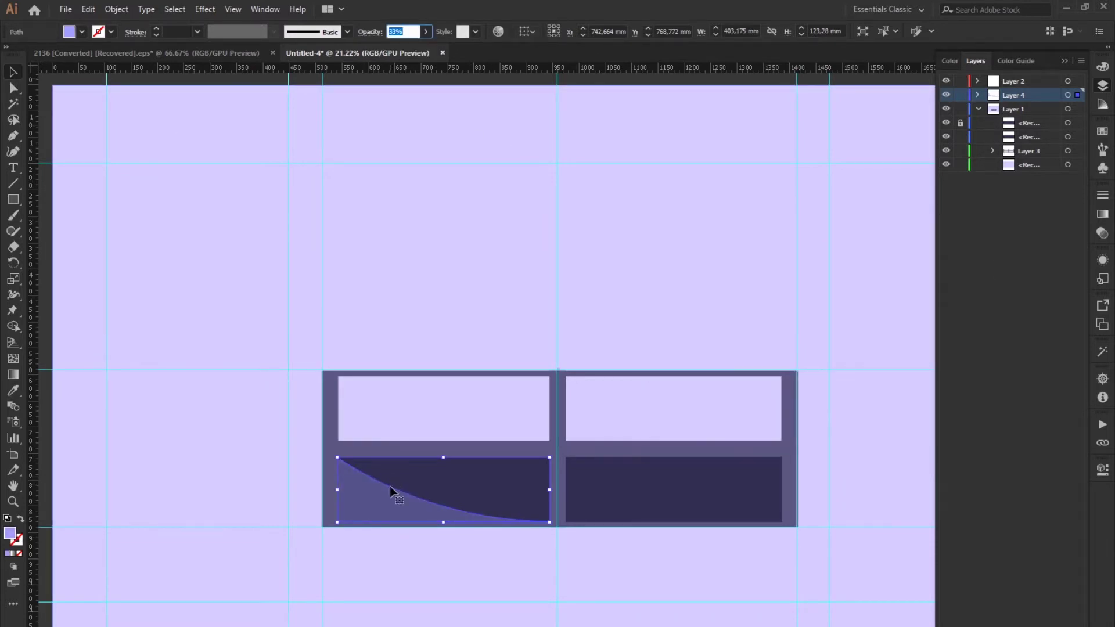
Copy the curve into the right drawer and set both curves to 19% opacity
left_click_drag(372, 507, 599, 509)
left_click(889, 500)
left_click(605, 504)
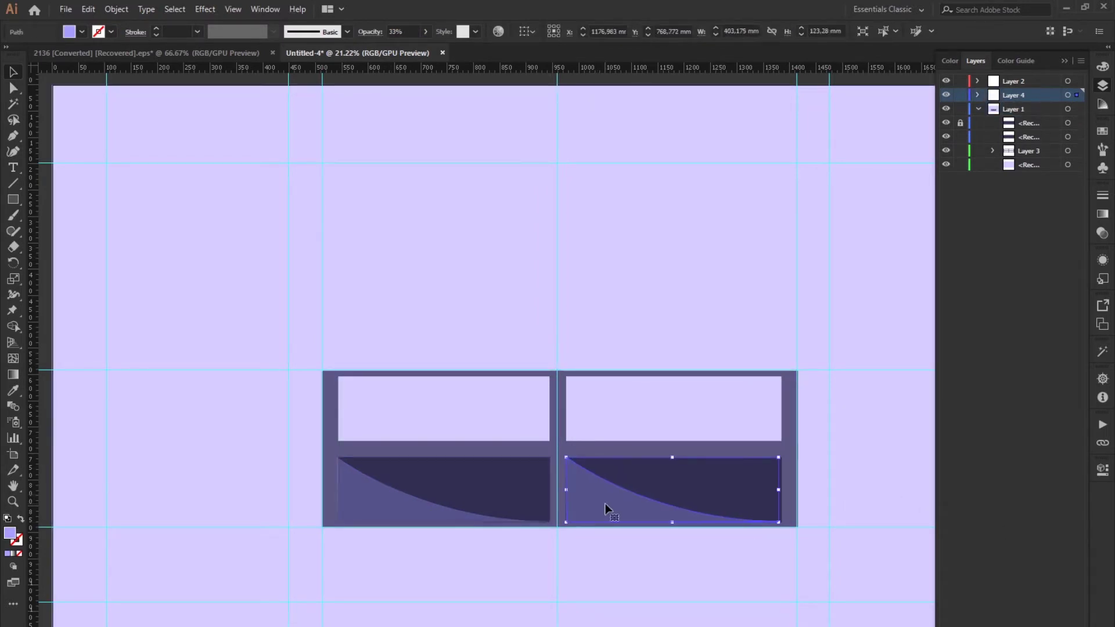
left_click(447, 523)
left_click(816, 539)
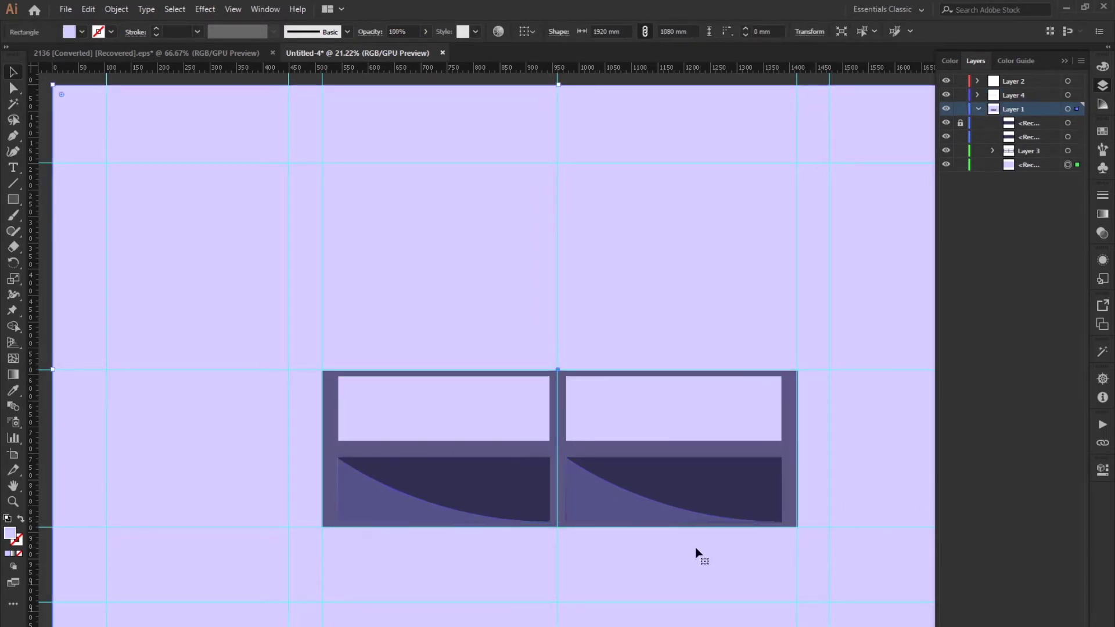
left_click(395, 500)
left_click(874, 536)
left_click(607, 517)
left_click(399, 517, "shift")
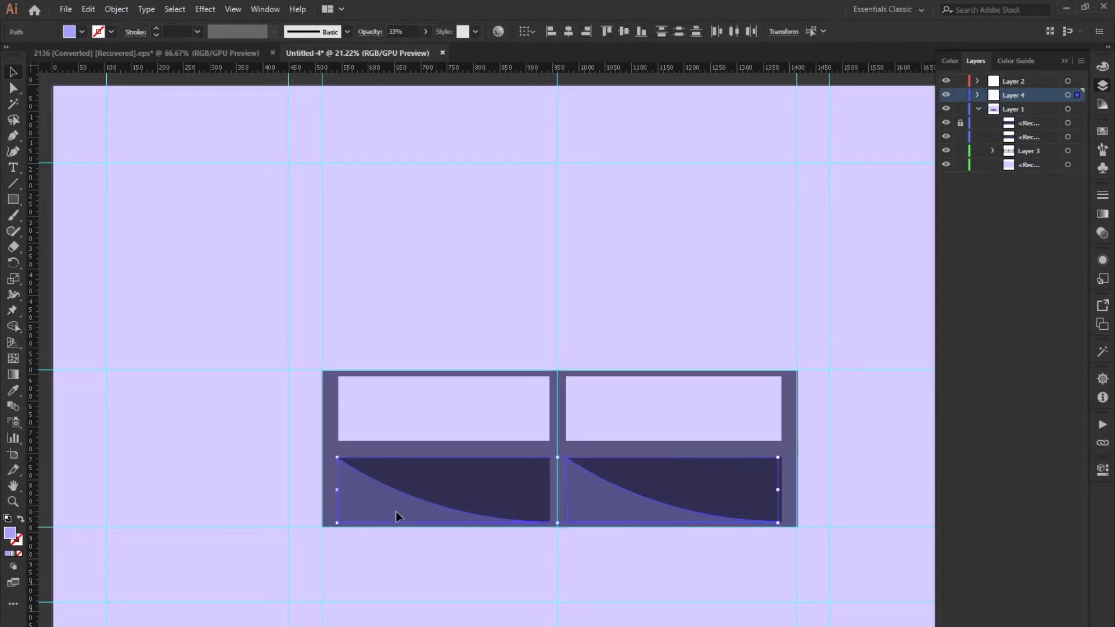
left_click_drag(395, 50, 387, 50)
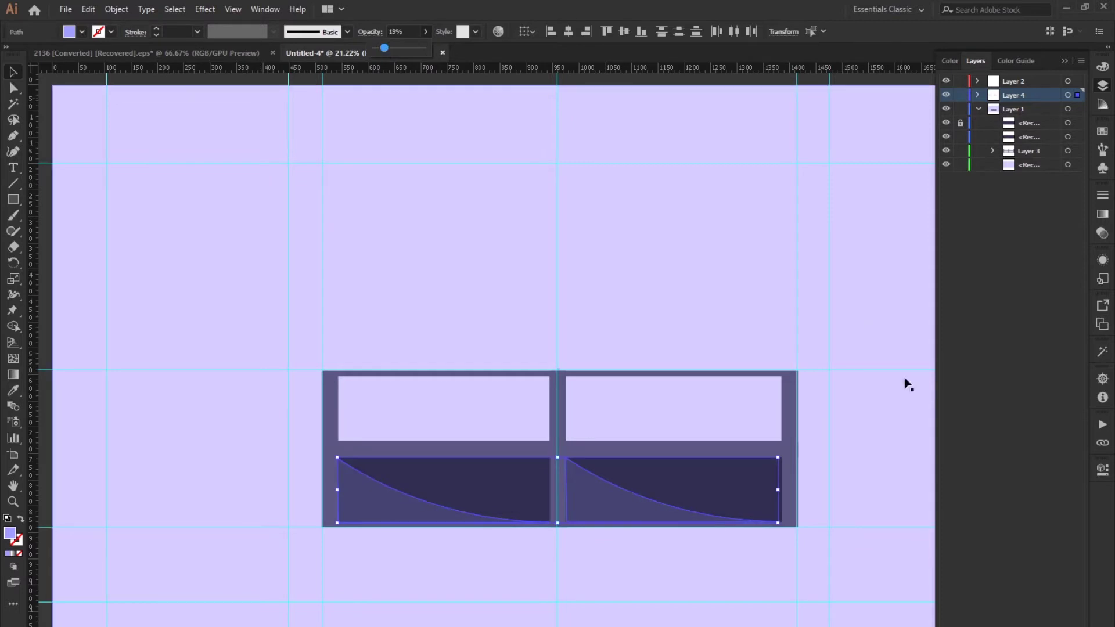
Add a thin 19%-opacity handle bar to each drawer, then draw a tall rectangle in the upper-right shelf
left_click_drag(399, 467, 491, 474)
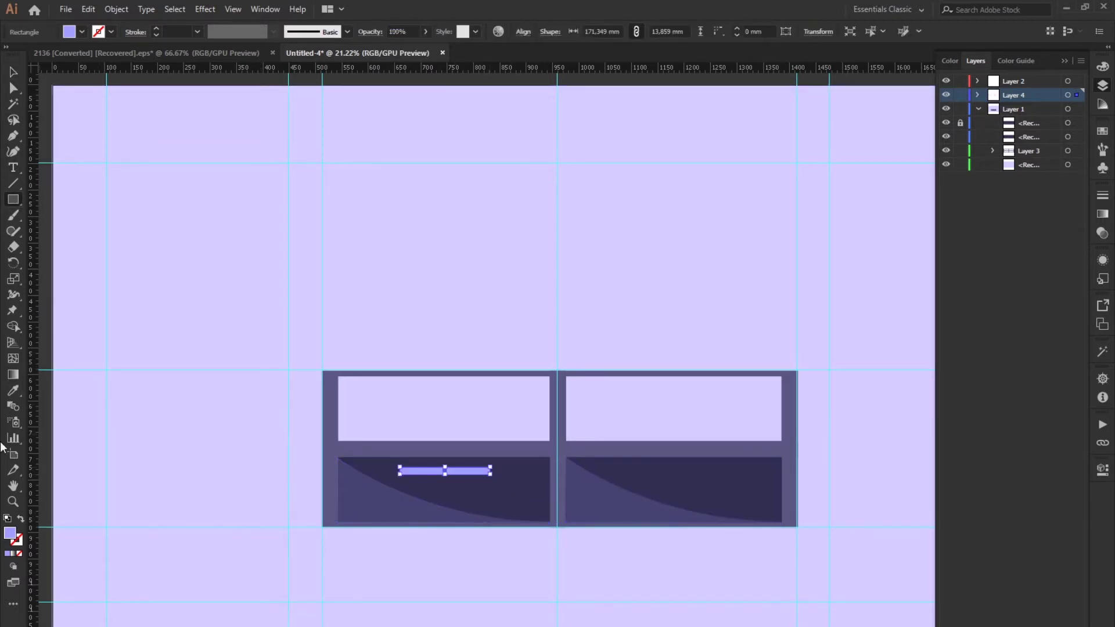
left_click(13, 391)
left_click(370, 492)
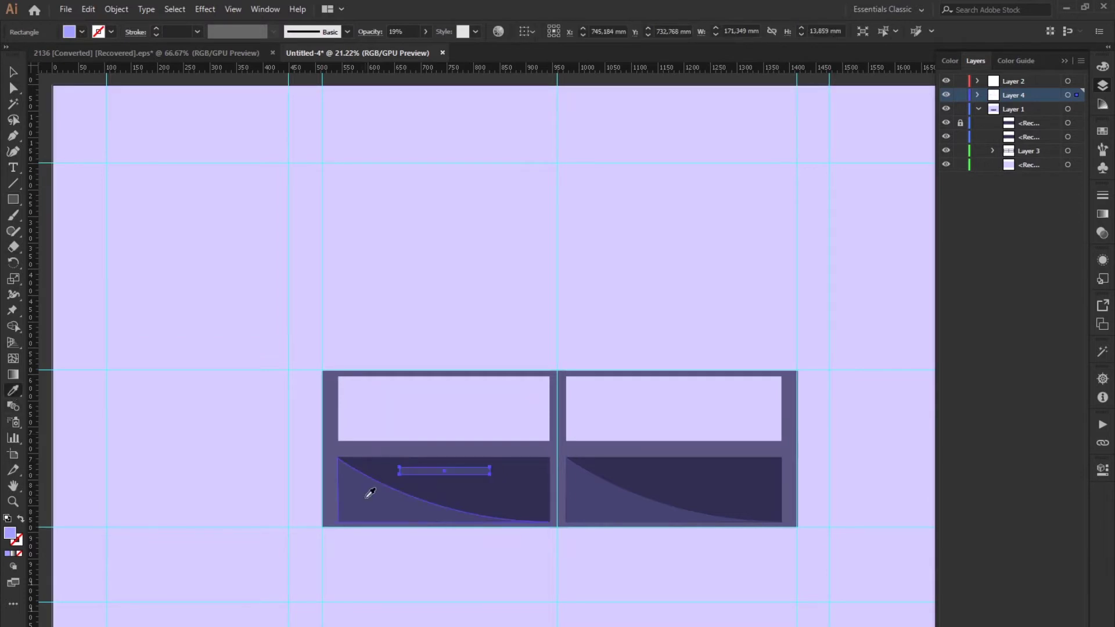
left_click(14, 72)
left_click_drag(464, 473, 699, 479)
left_click(1065, 60)
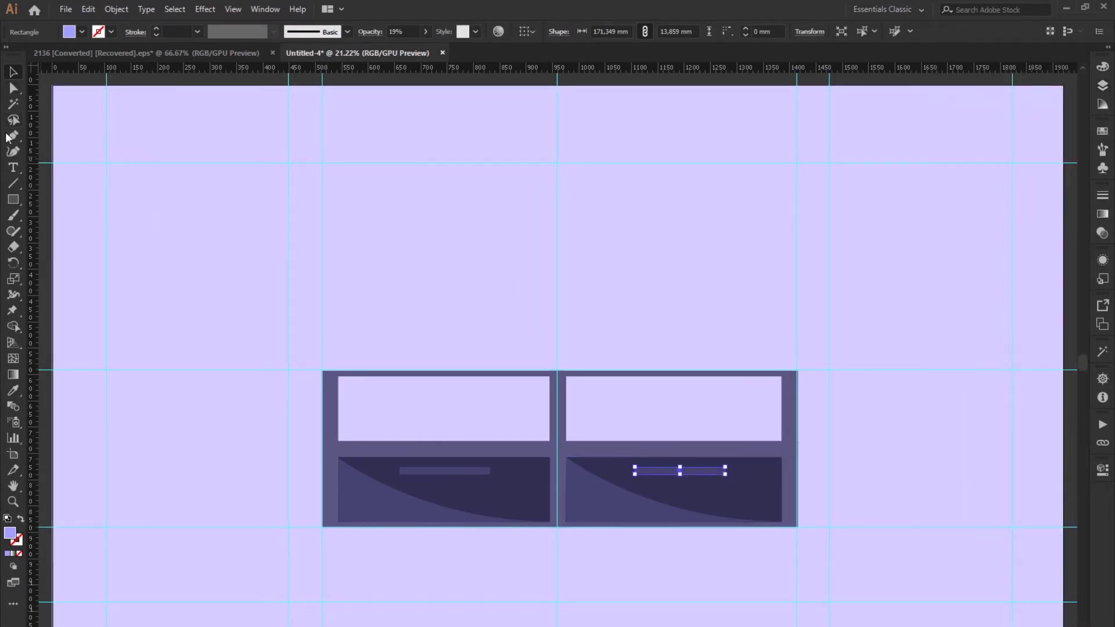
key("m")
left_click_drag(782, 376, 763, 441)
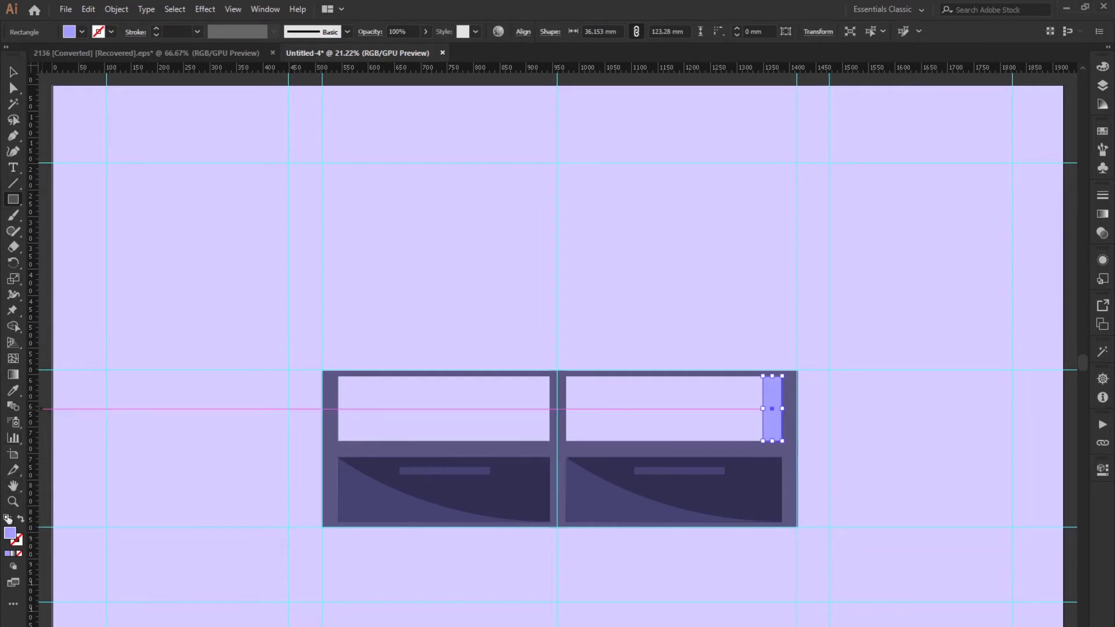
Fill the tall rectangle salmon red #ff5f5f and zoom in on it
double_click(10, 533)
left_click_drag(848, 280, 845, 260)
left_click(762, 256)
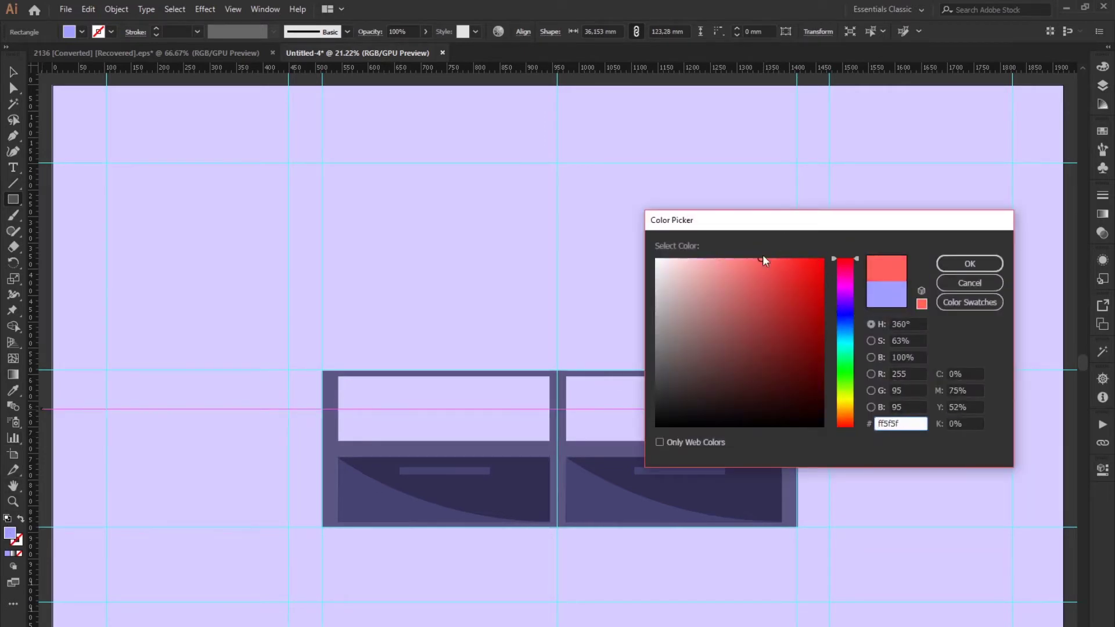
key("Return")
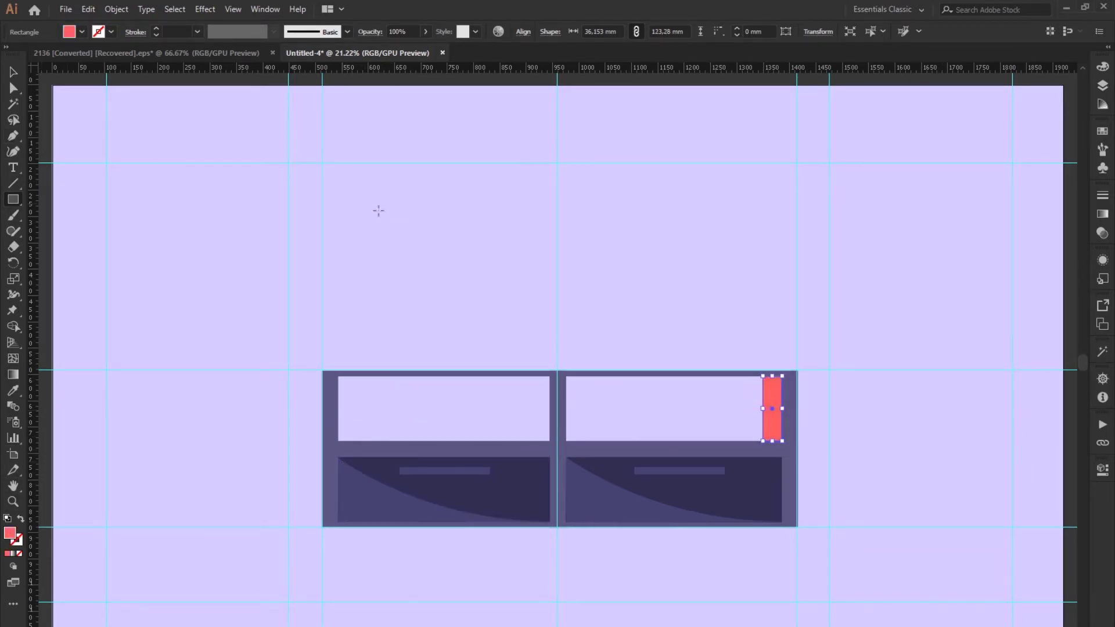
key("ctrl+plus")
key("ctrl+plus")
key("ctrl+plus")
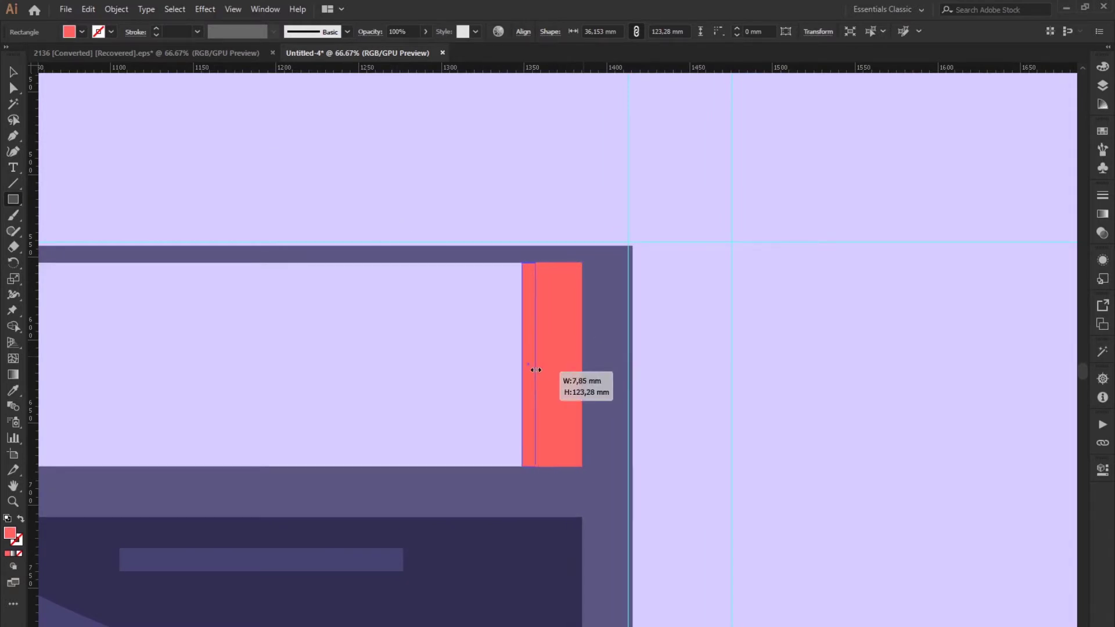
Add a thin matching strip against the red book's right edge
left_click_drag(583, 364, 532, 364)
double_click(4, 540)
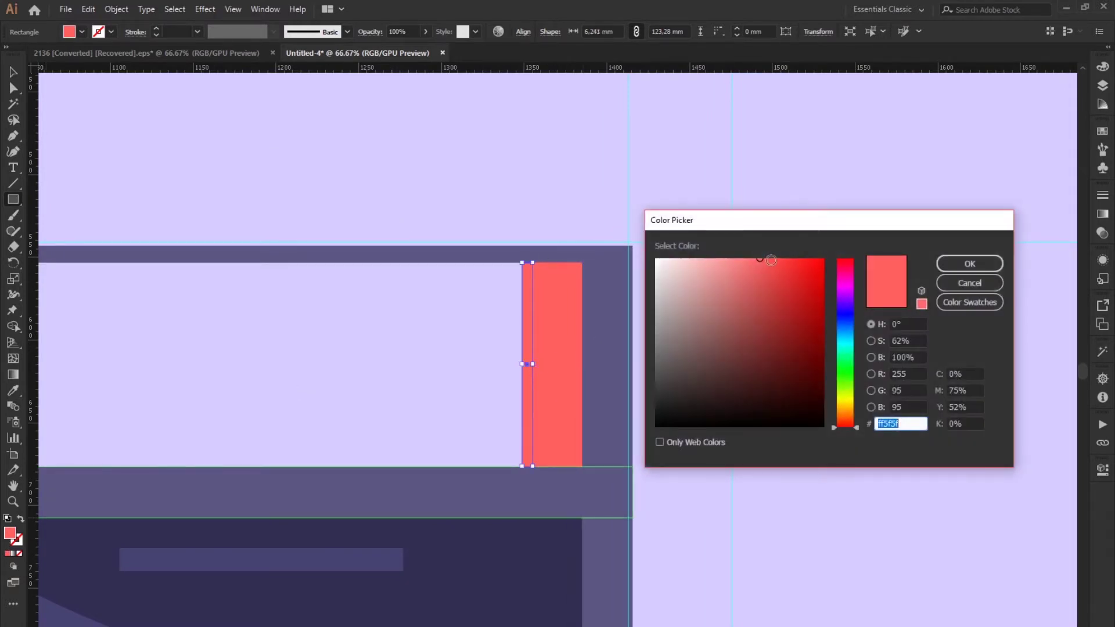
left_click(969, 263)
key("v")
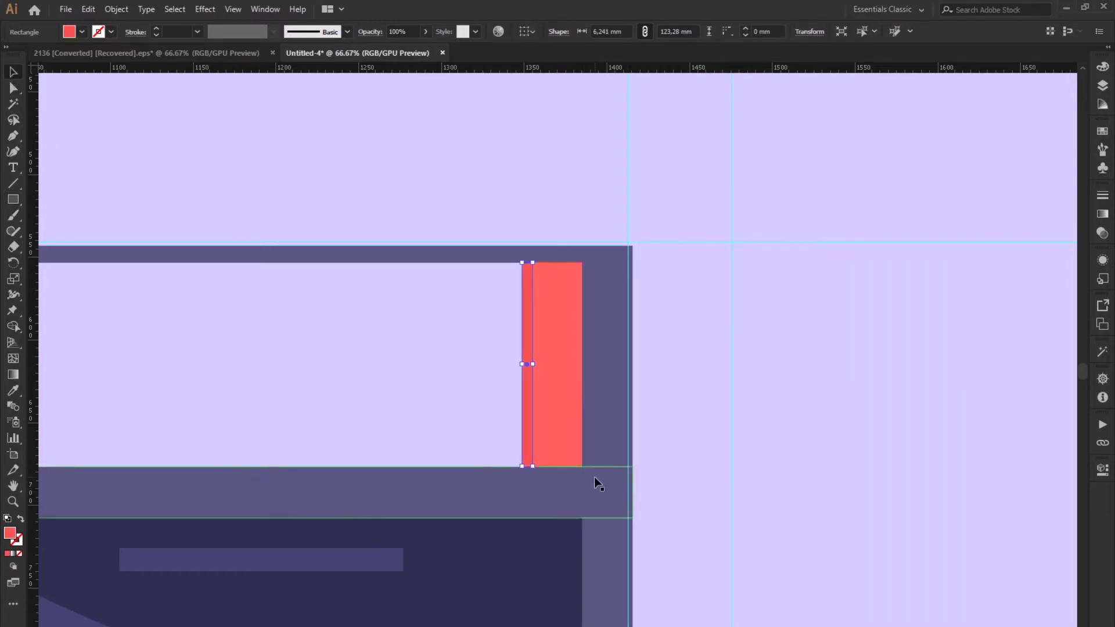
left_click_drag(530, 447, 575, 433)
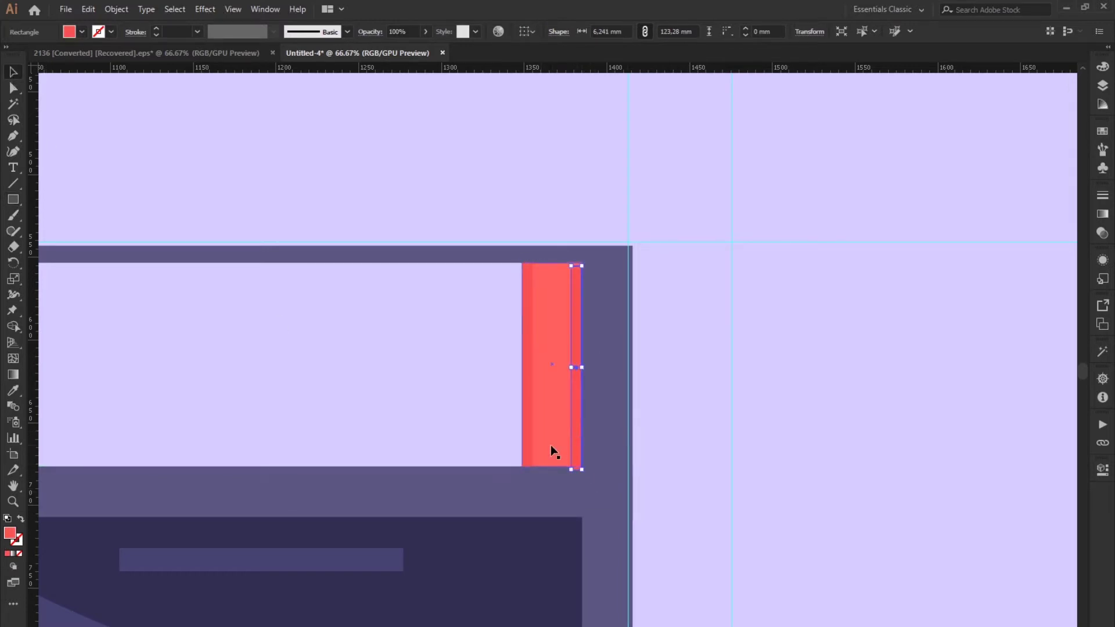
left_click(549, 429, "shift")
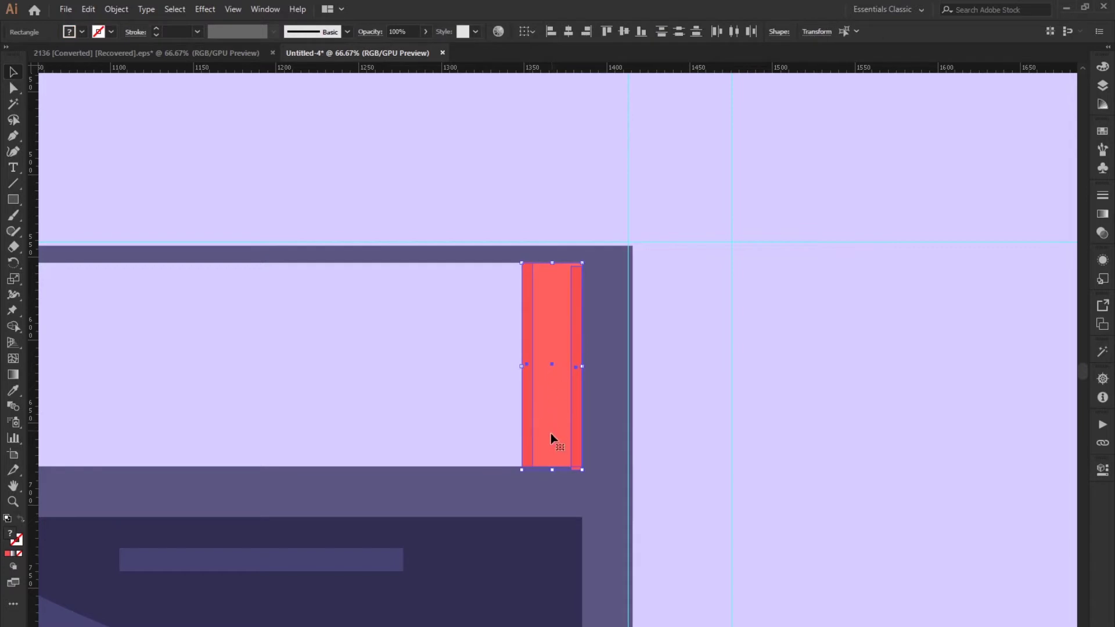
Copy the red book to its left, shorten it, and fill it blue #61a9ff
left_click_drag(552, 440, 492, 440)
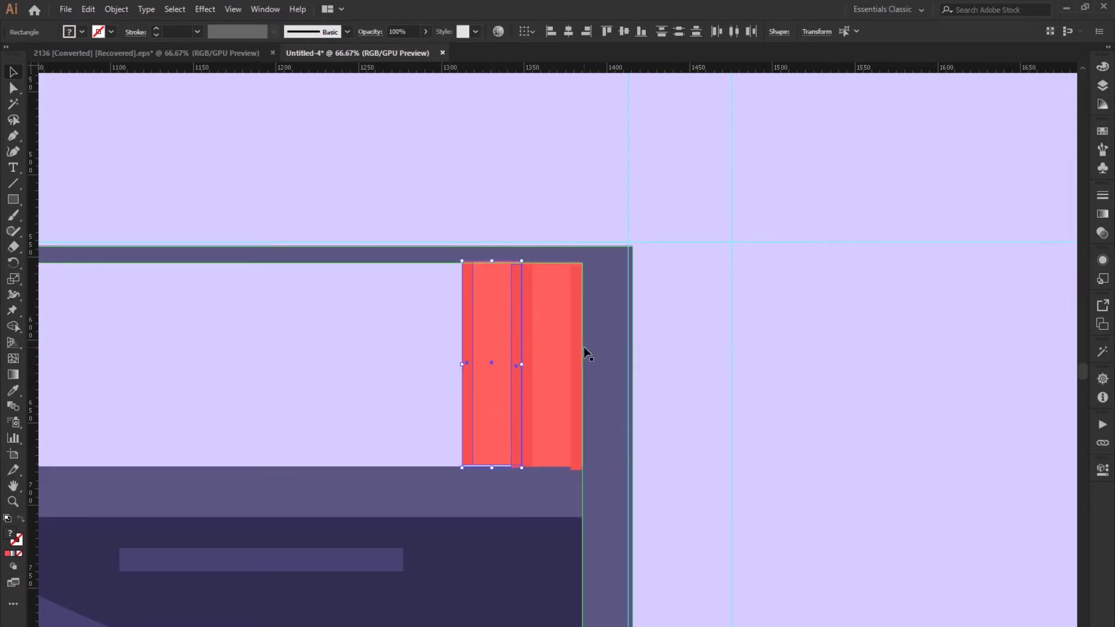
left_click_drag(494, 261, 493, 312)
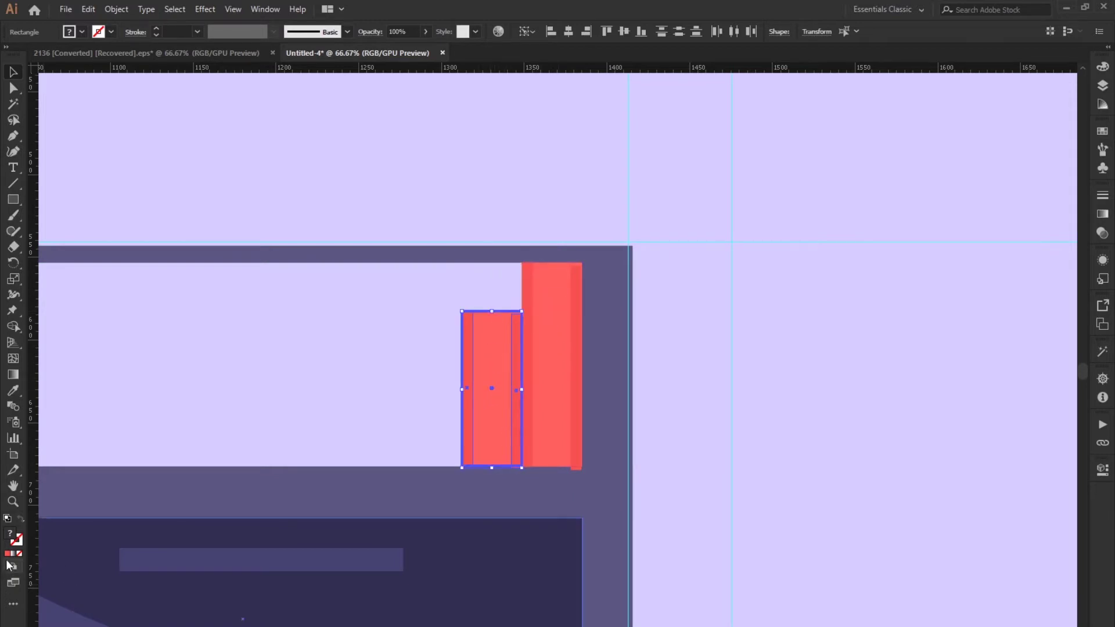
double_click(486, 416)
double_click(10, 530)
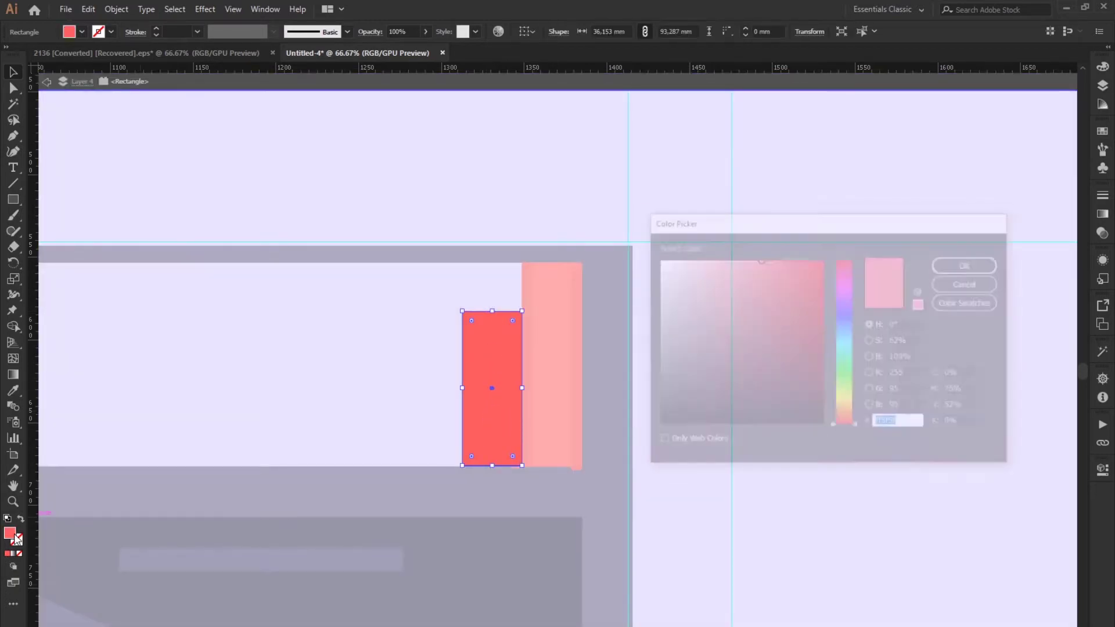
left_click(850, 333)
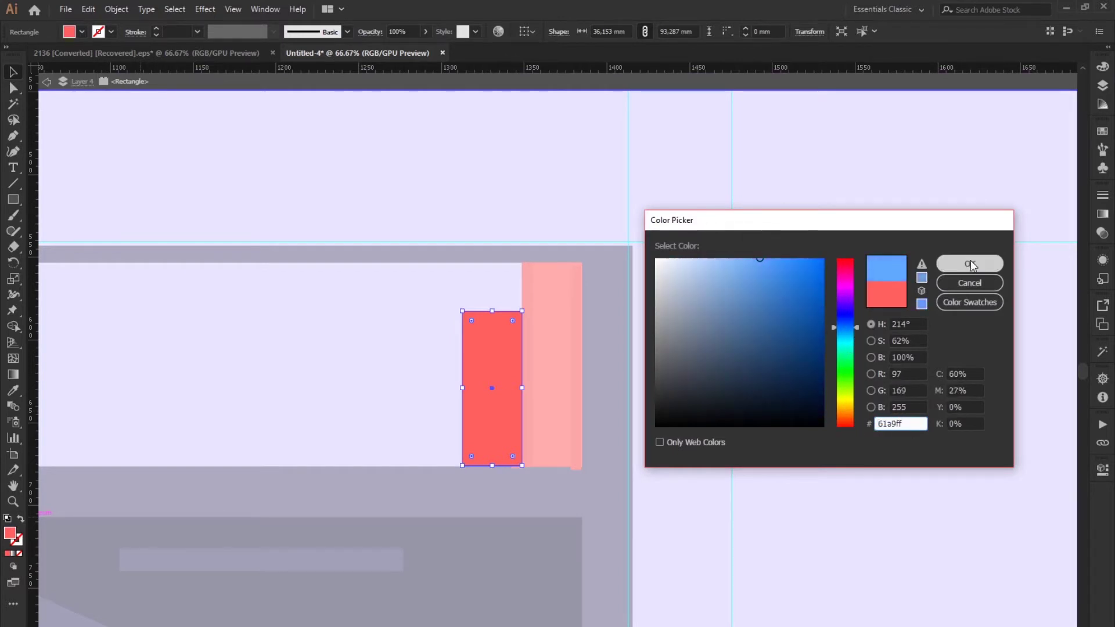
left_click(970, 264)
key("Escape")
Recolour the blue book's side strips a darker blue
left_click(515, 390)
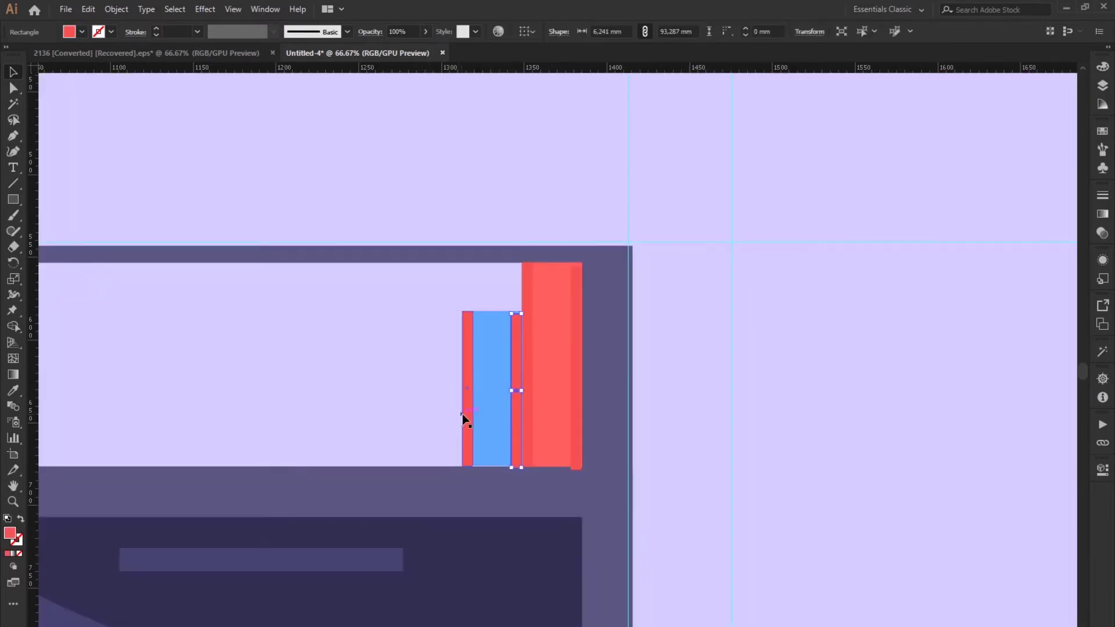
left_click(464, 418, "shift")
key("i")
left_click(492, 389)
double_click(10, 533)
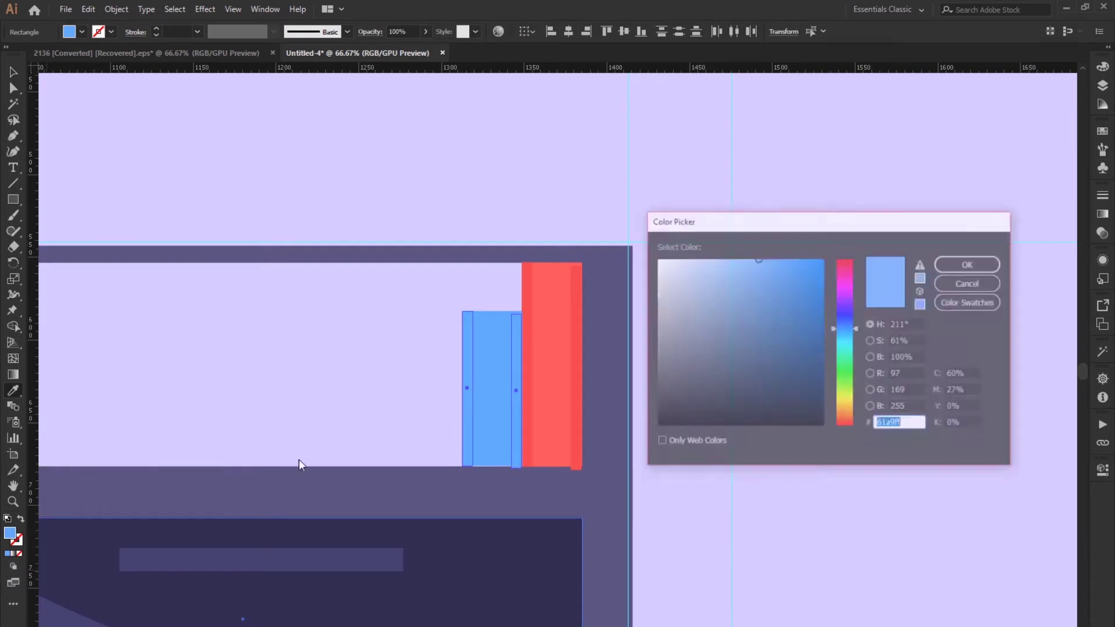
left_click(751, 308)
left_click(959, 262)
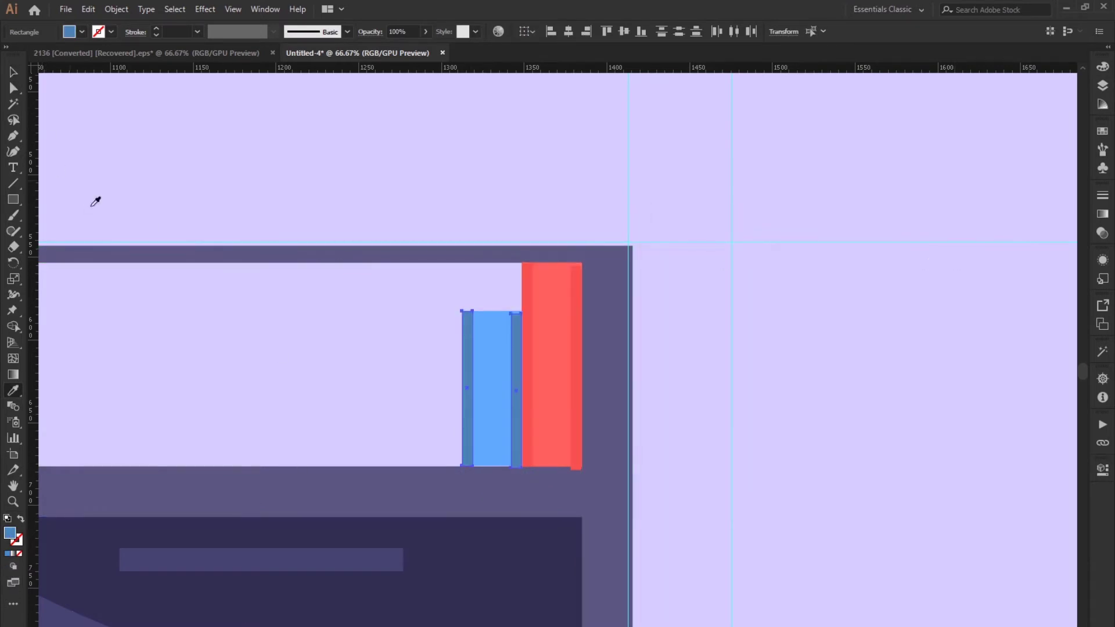
key("v")
left_click(486, 406)
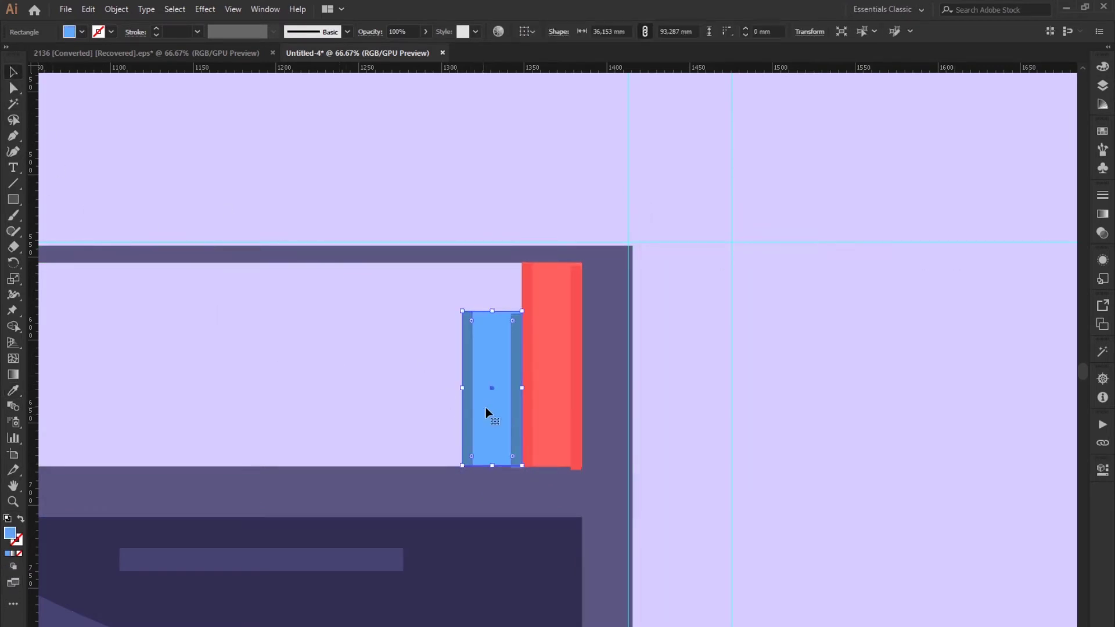
Move Layer 4 into Layer 1 below Layer 3 and Layer 3 out above Layer 1
left_click(1102, 87)
left_click_drag(999, 96, 1034, 161)
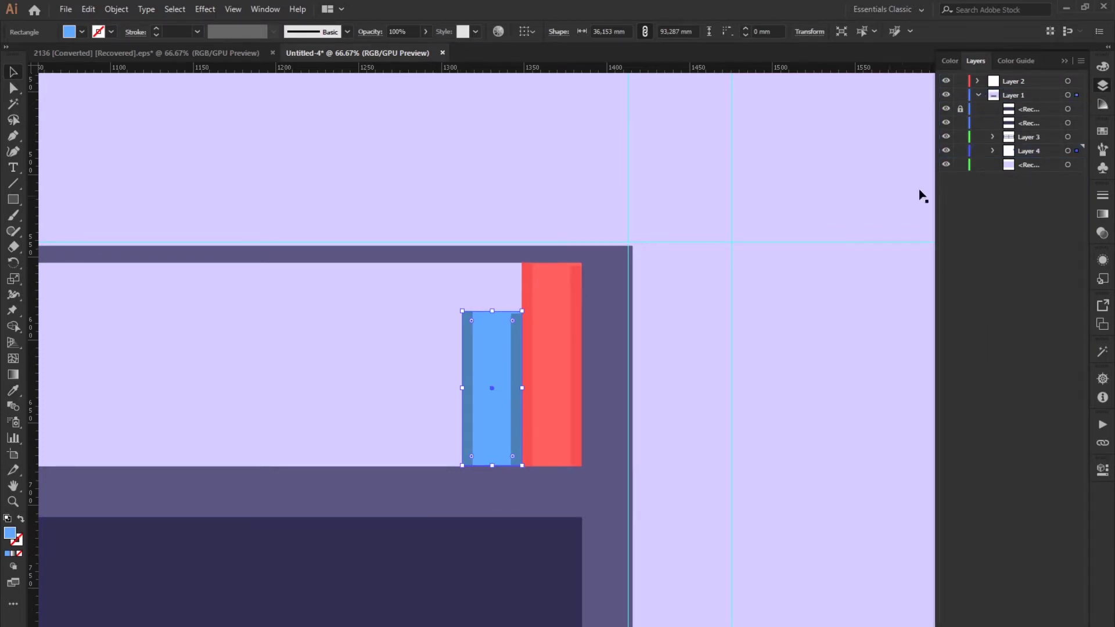
left_click_drag(1036, 137, 1039, 93)
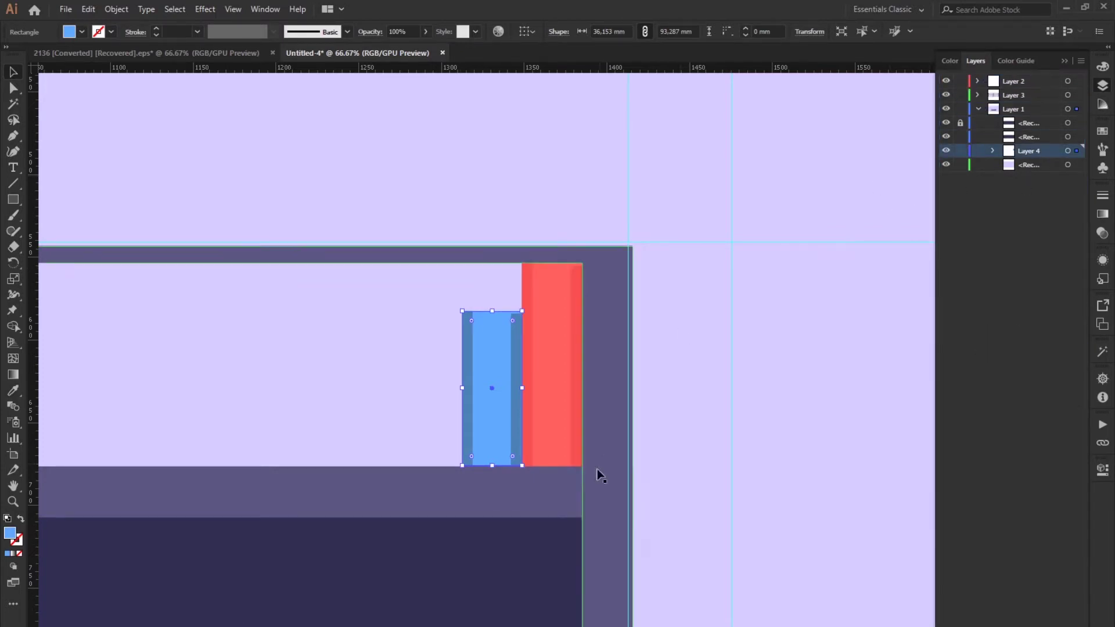
left_click(514, 374)
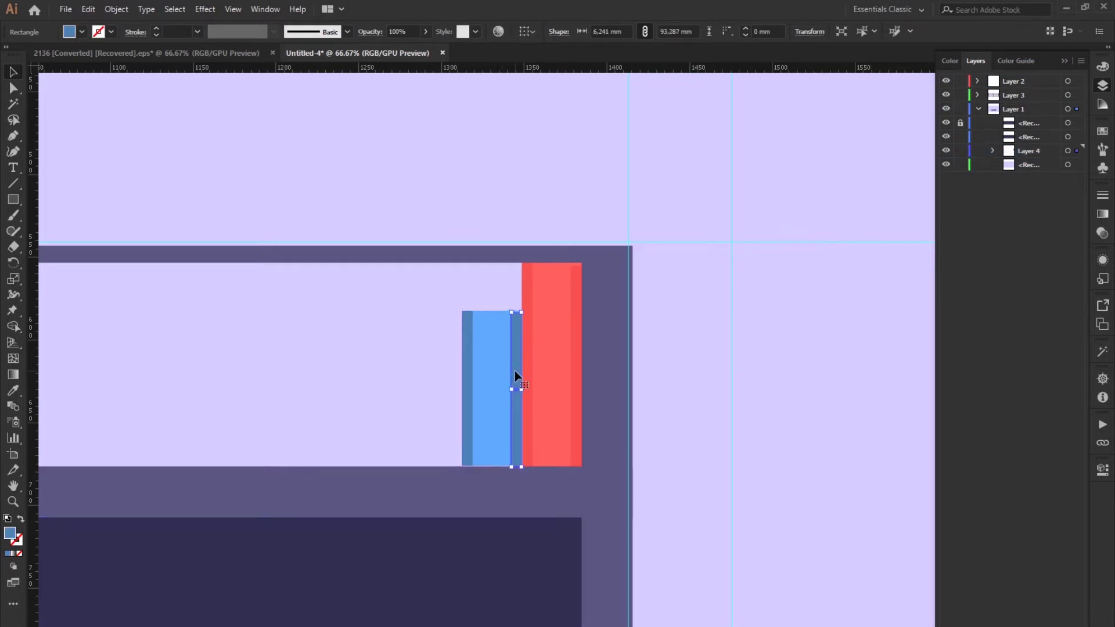
left_click(352, 388)
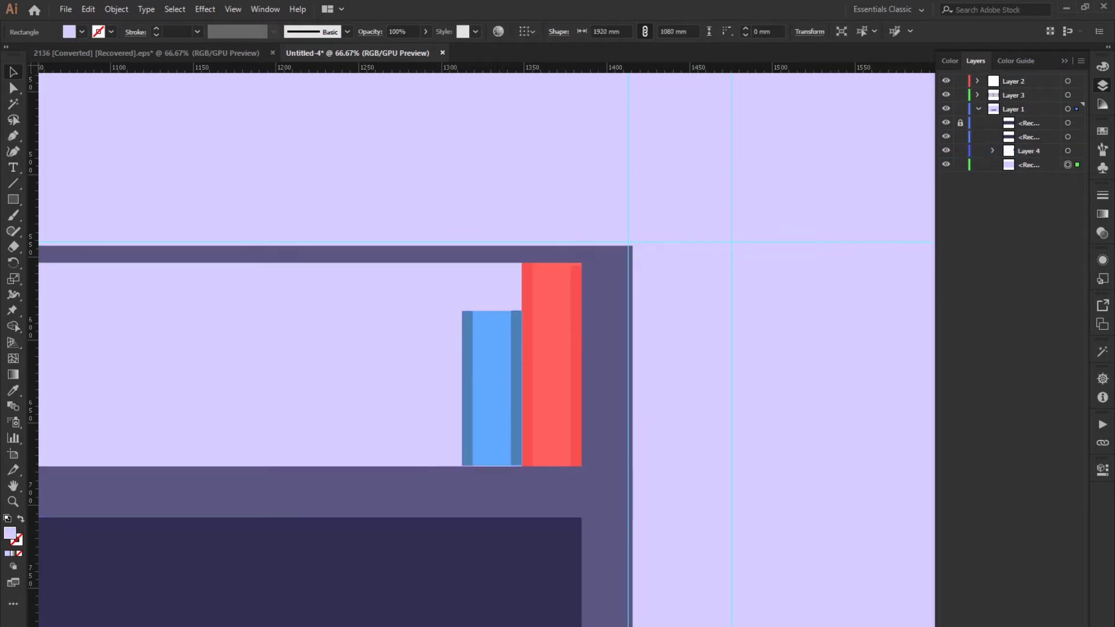
key("m")
key("v")
left_click(486, 375)
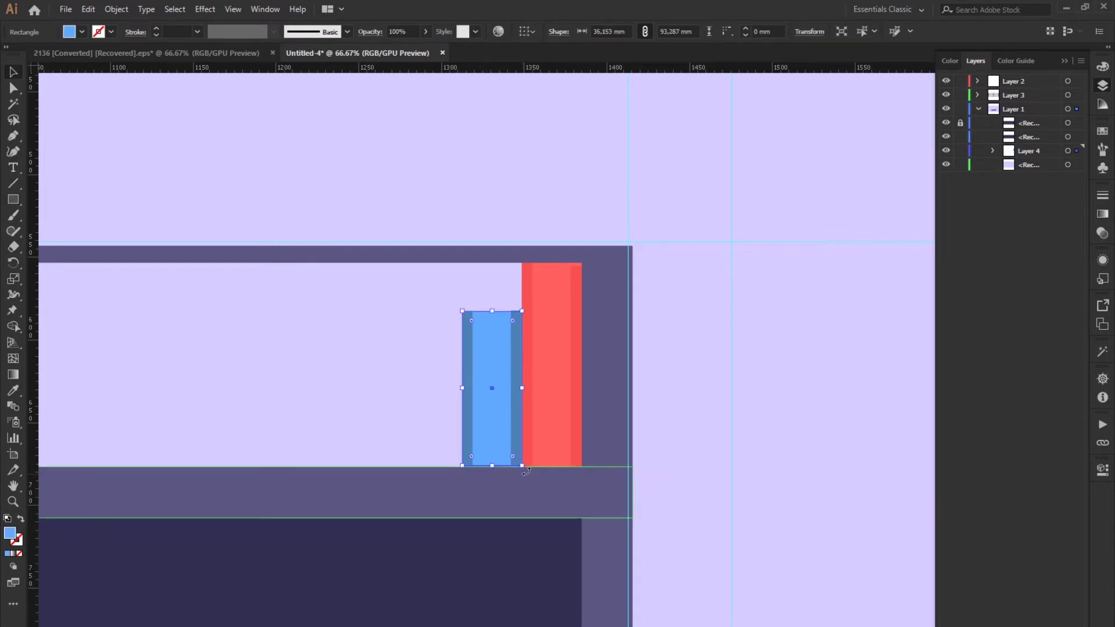
Lay a horizontal rotated copy of the blue book at the lower left of the shelf
left_click_drag(524, 472, 609, 365)
left_click_drag(538, 385, 424, 436)
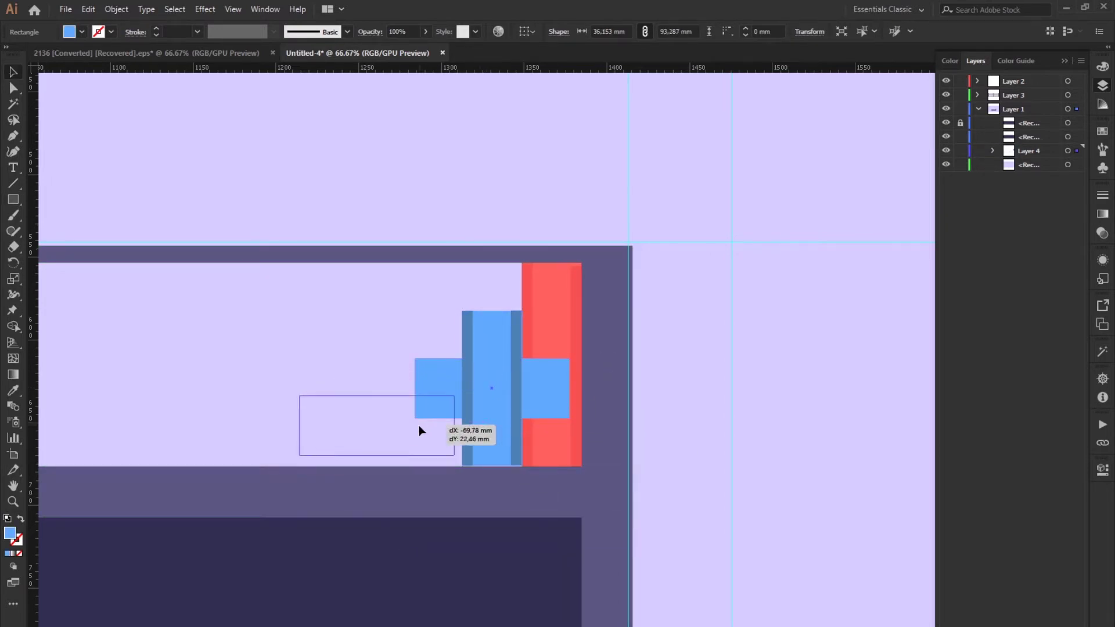
left_click(13, 88)
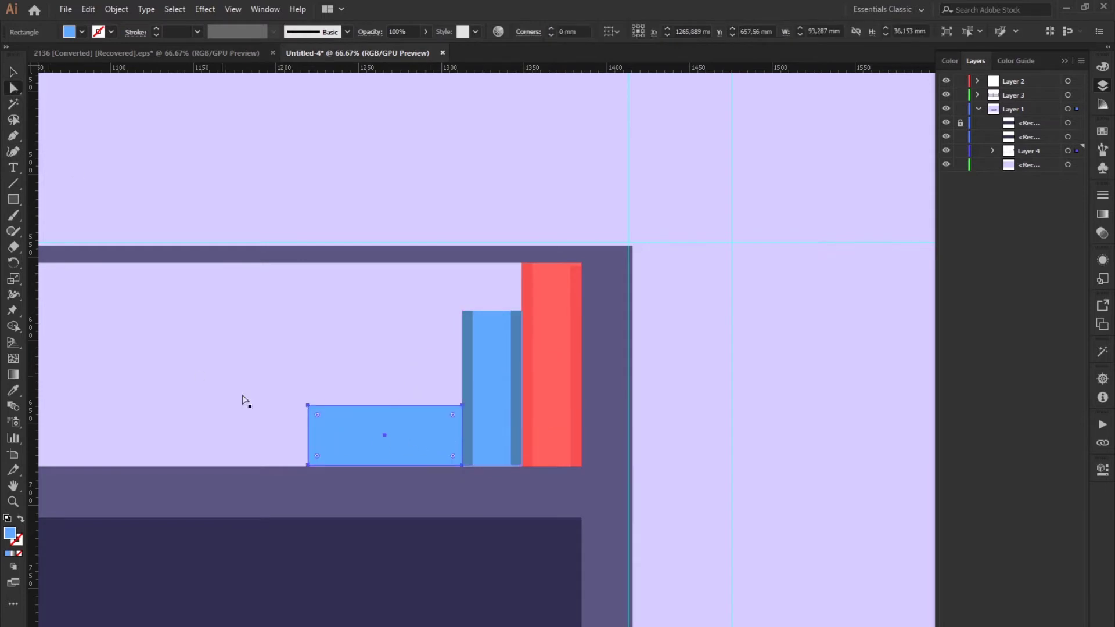
key("v")
left_click(318, 373)
left_click(381, 443)
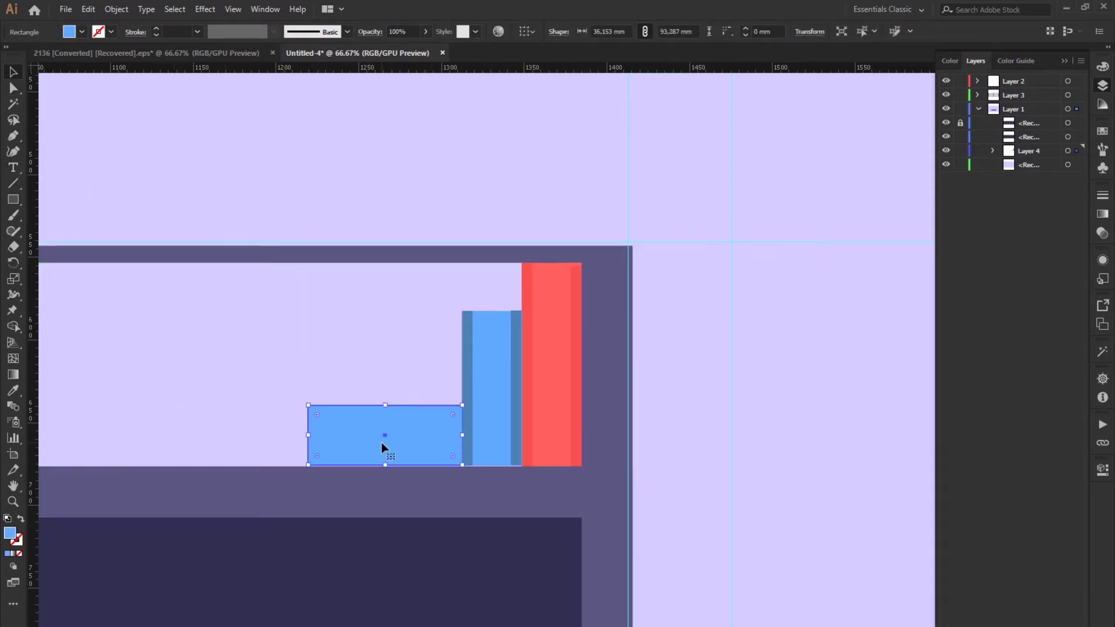
left_click(466, 378)
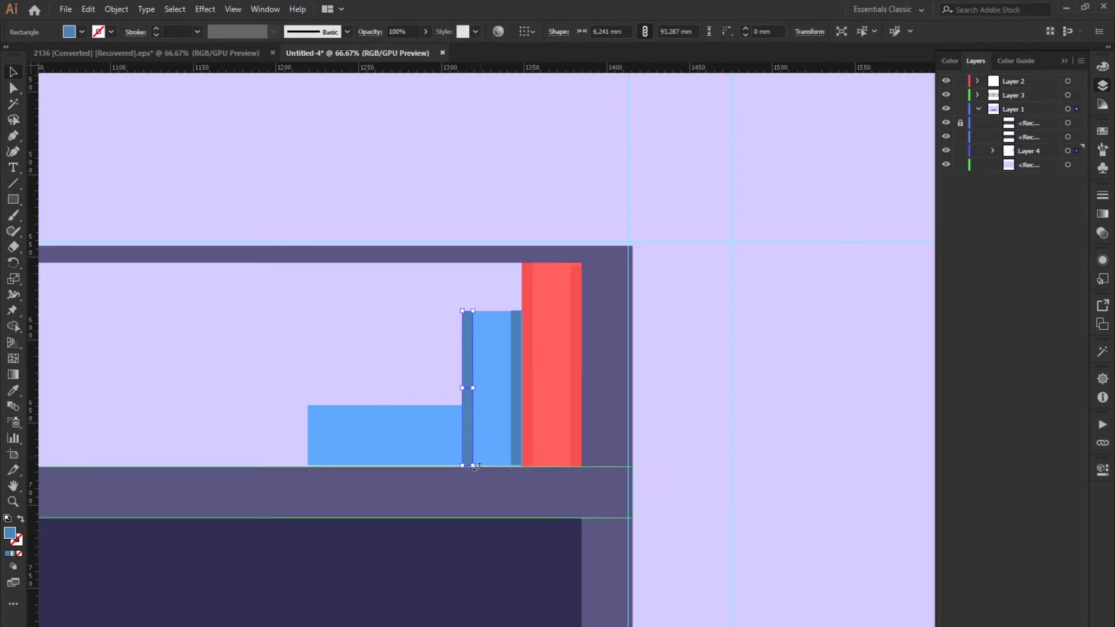
Turn the spine strip horizontal across the book's top, extend it, and fill it dark grey #3d3d3b
mouse_move(475, 466)
left_mouse_down()
mouse_move(522, 382)
mouse_move(504, 403)
mouse_move(412, 414)
left_mouse_up()
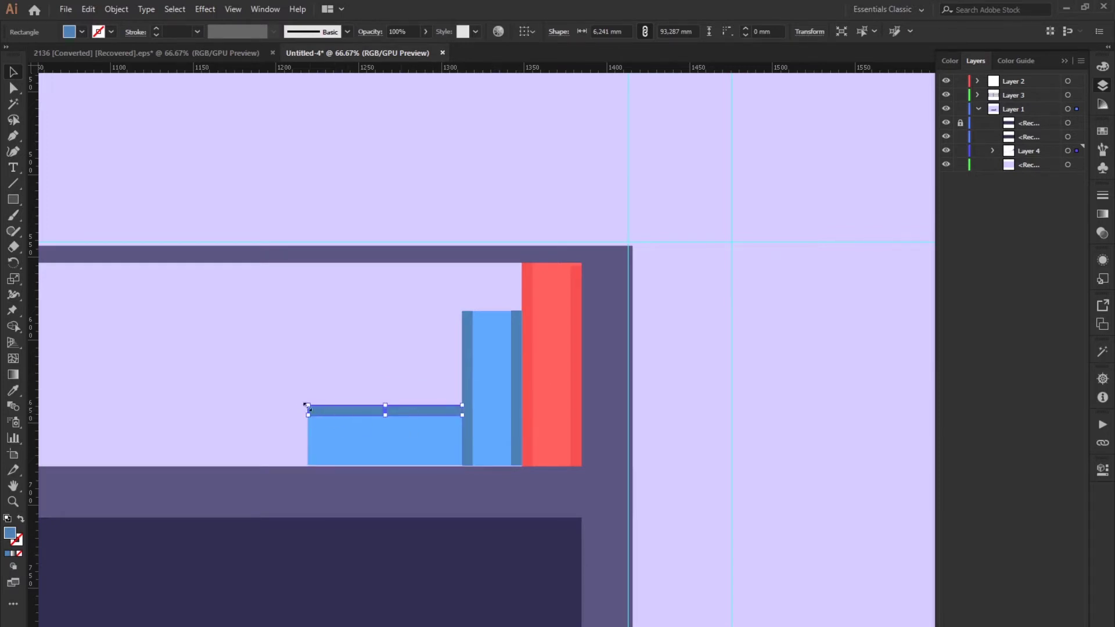
key("ctrl+plus")
key("ctrl+plus")
key("ctrl+plus")
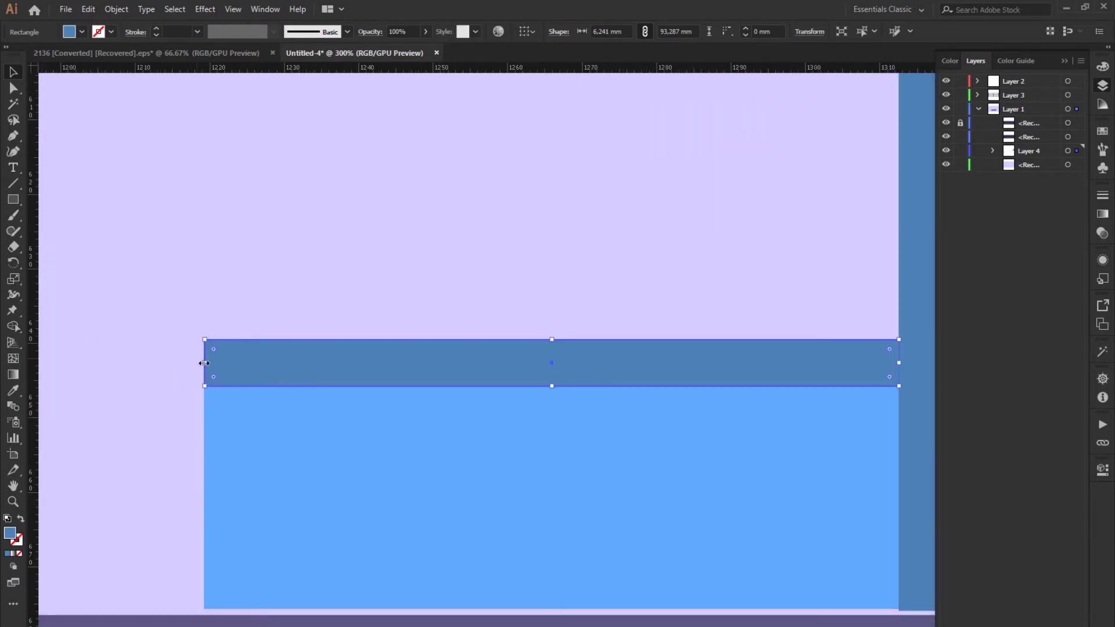
mouse_move(204, 363)
left_mouse_down()
mouse_move(181, 363)
mouse_move(249, 443)
left_mouse_up()
double_click(10, 533)
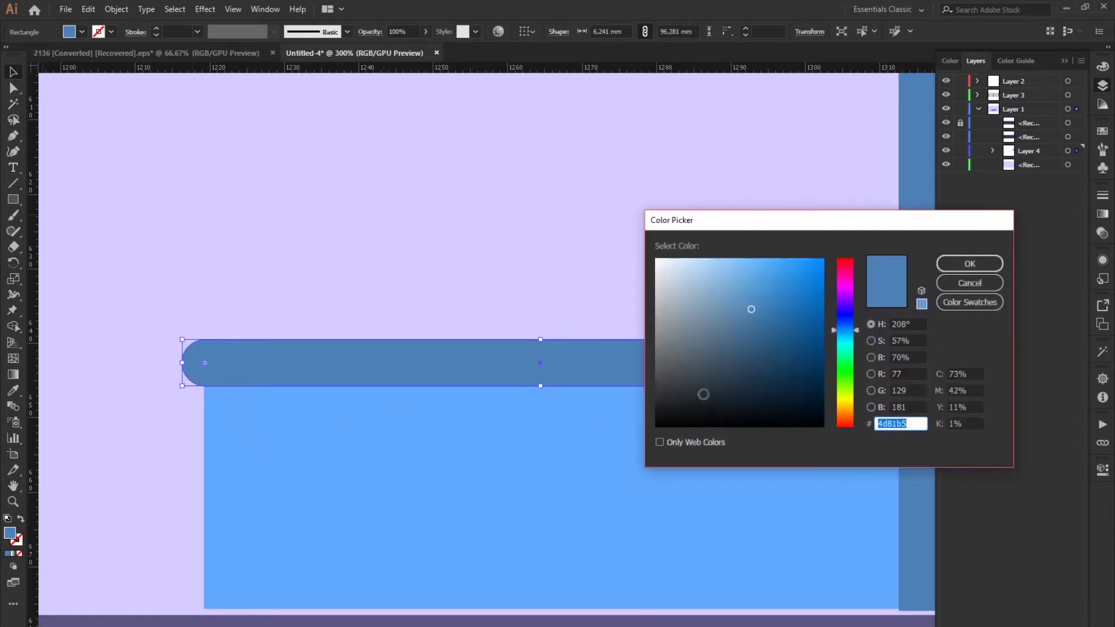
left_click_drag(845, 329, 845, 393)
left_click(662, 386)
left_click(975, 263)
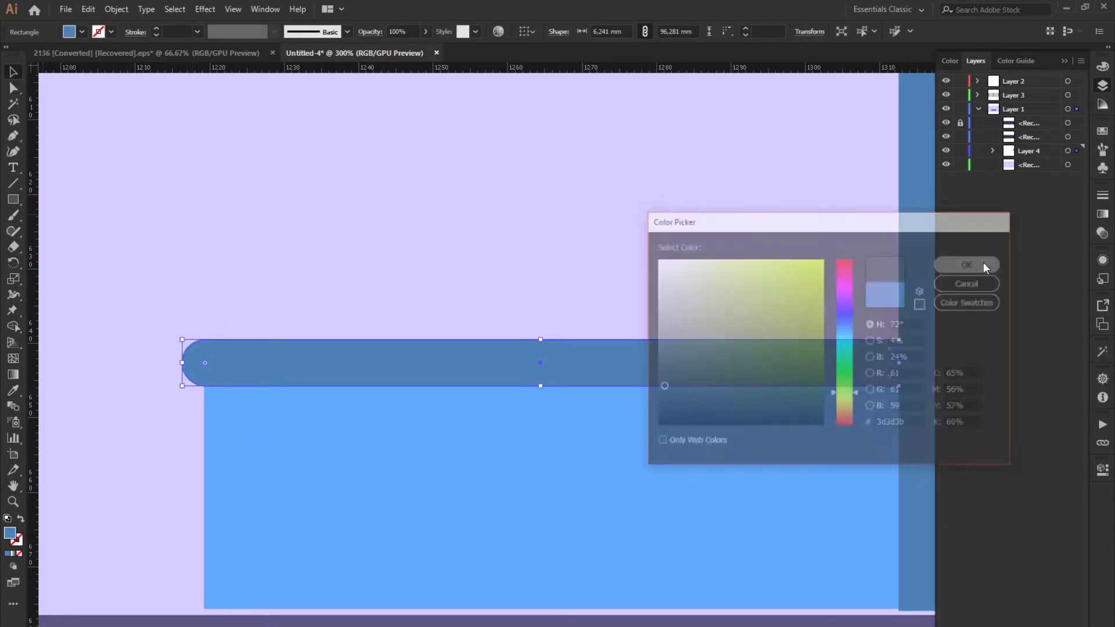
Copy the dark cover bar to the book's bottom and round the body's left corners
left_click_drag(663, 372, 663, 595)
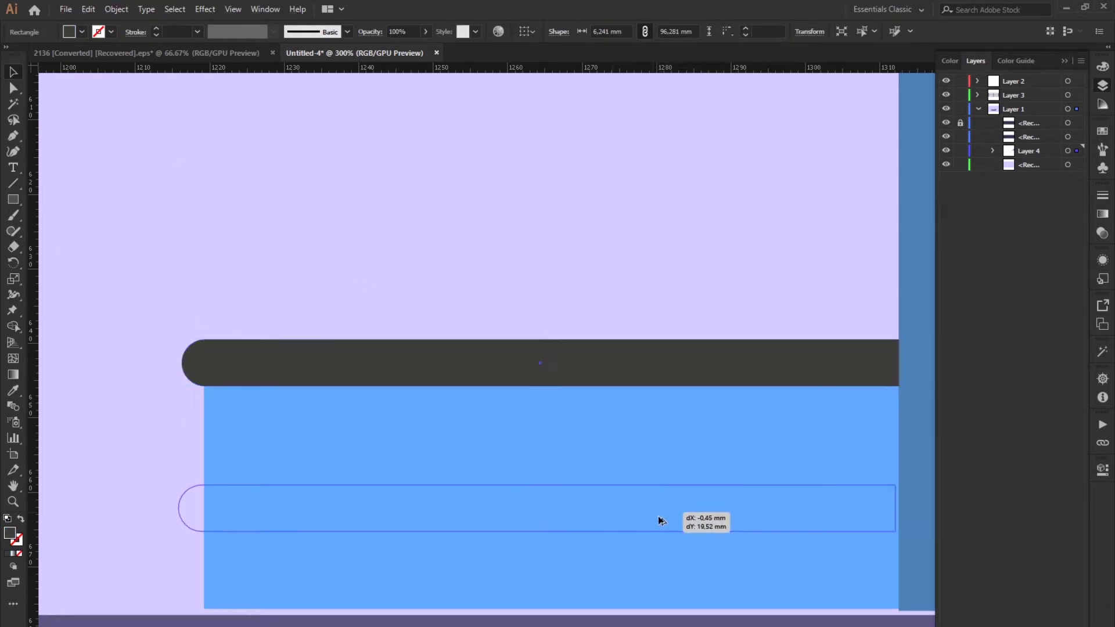
left_click(658, 516, "shift")
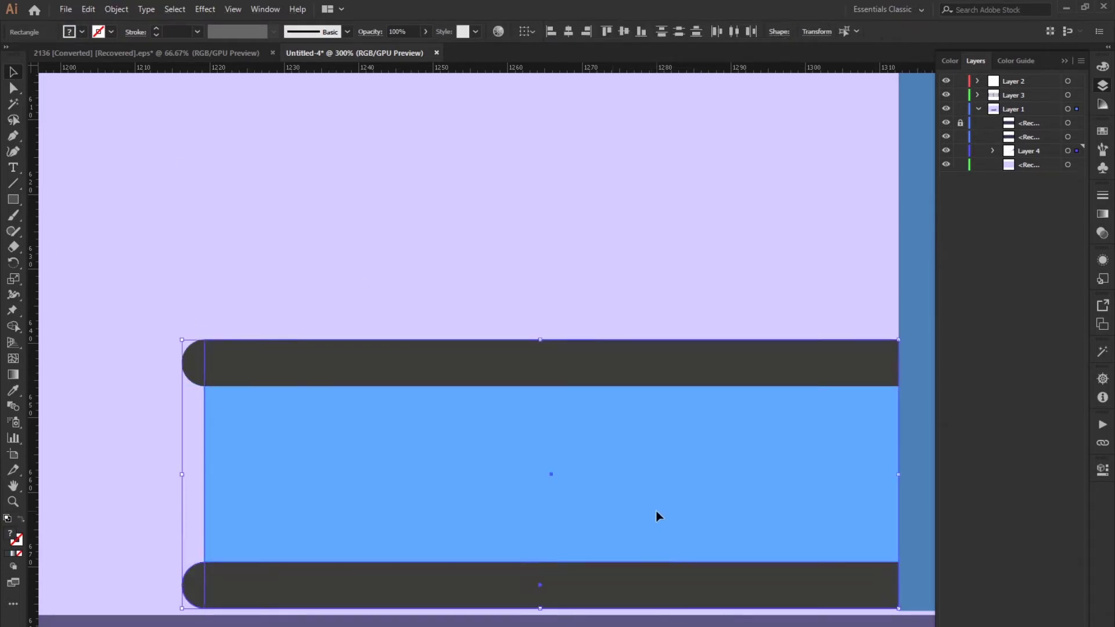
key("Down")
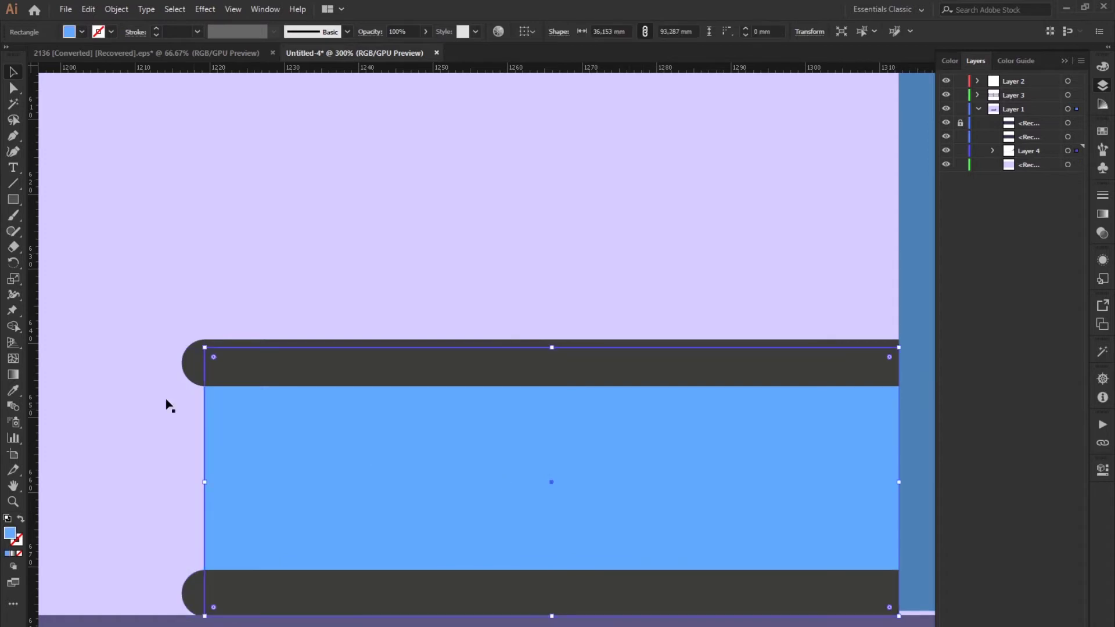
key("a")
left_click(228, 447)
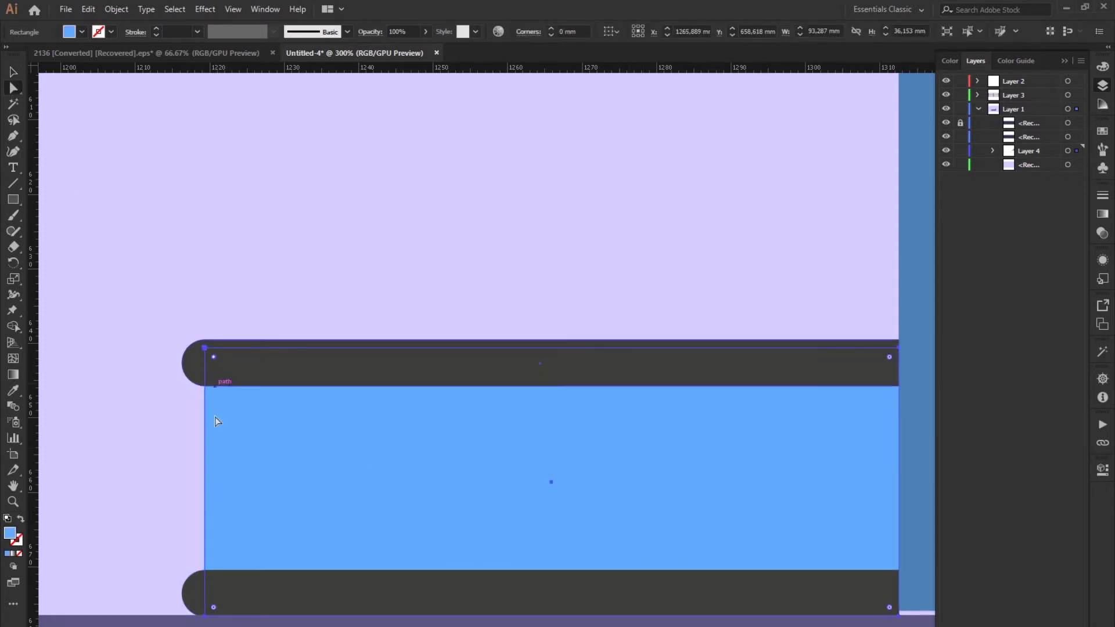
left_click_drag(213, 608, 482, 615)
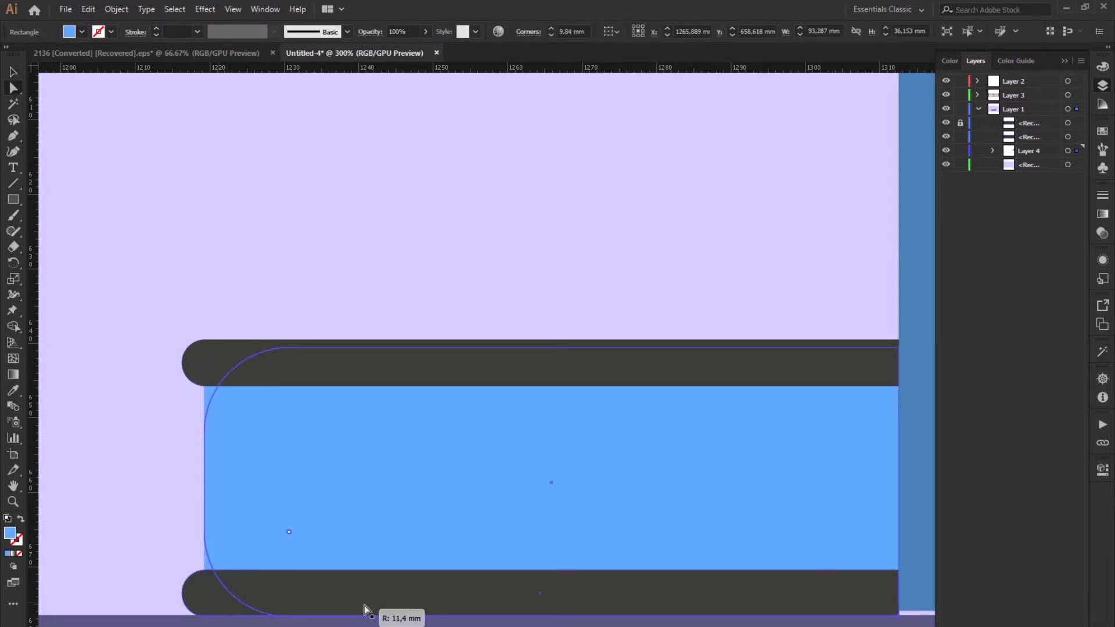
Fill the book's pages pale yellow #fffadc and zoom out to the whole shelf unit
double_click(18, 534)
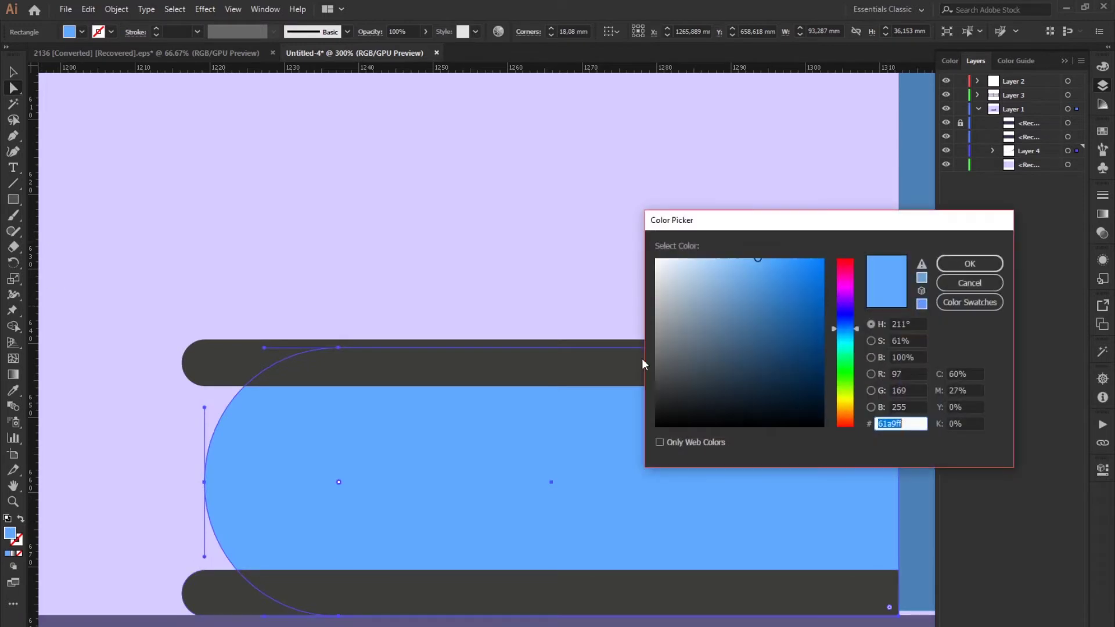
left_click(665, 288)
left_click(664, 313)
key("Return")
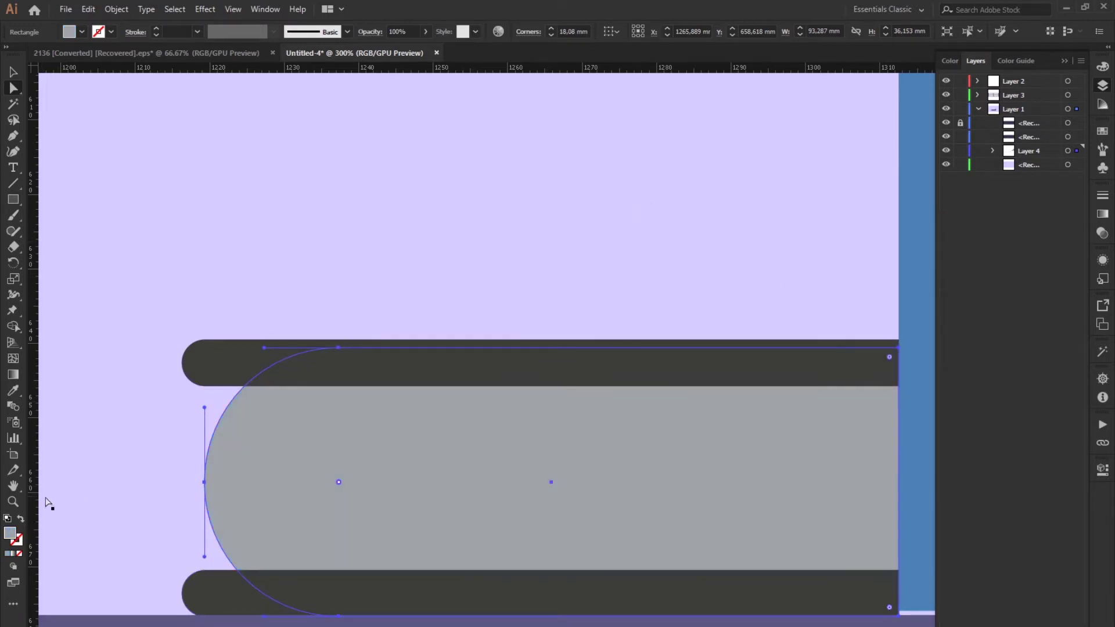
double_click(10, 532)
left_click(656, 262)
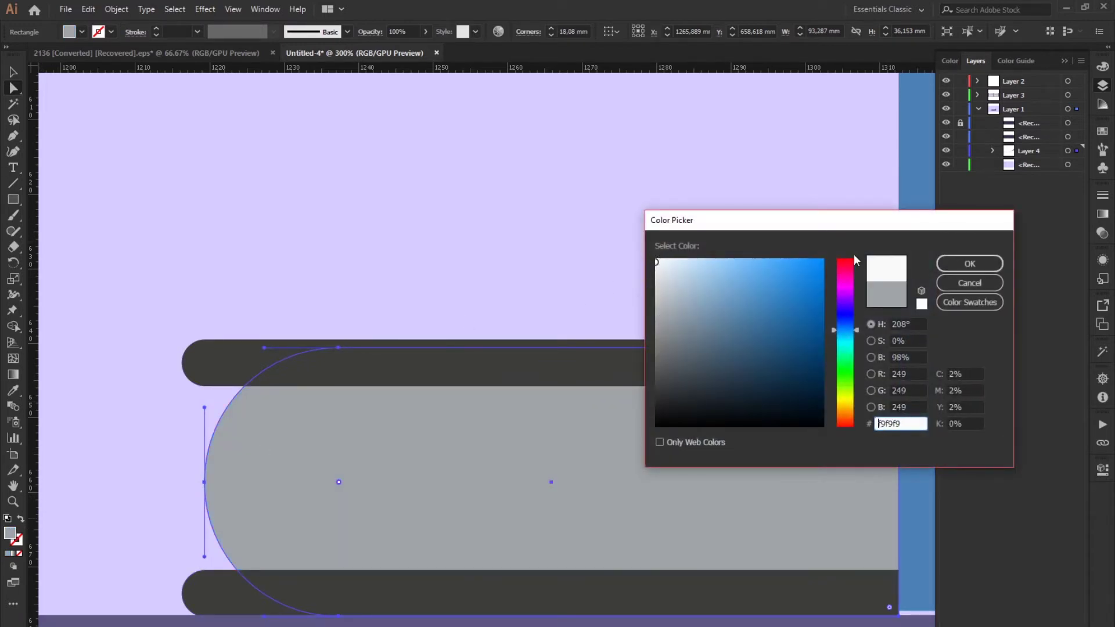
left_click(969, 264)
double_click(11, 535)
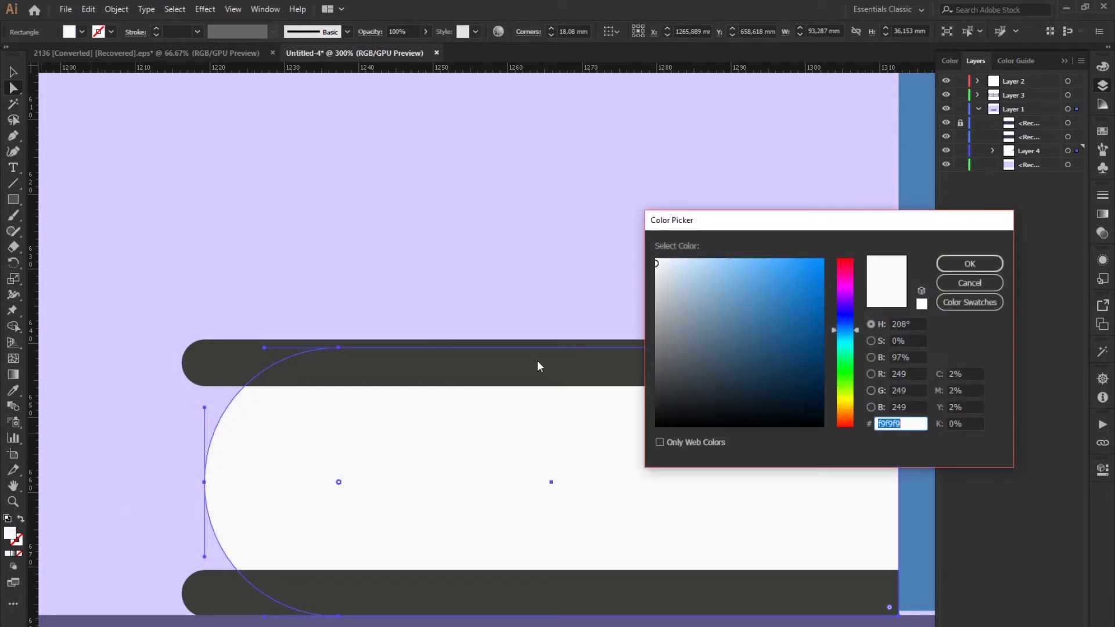
left_click(849, 403)
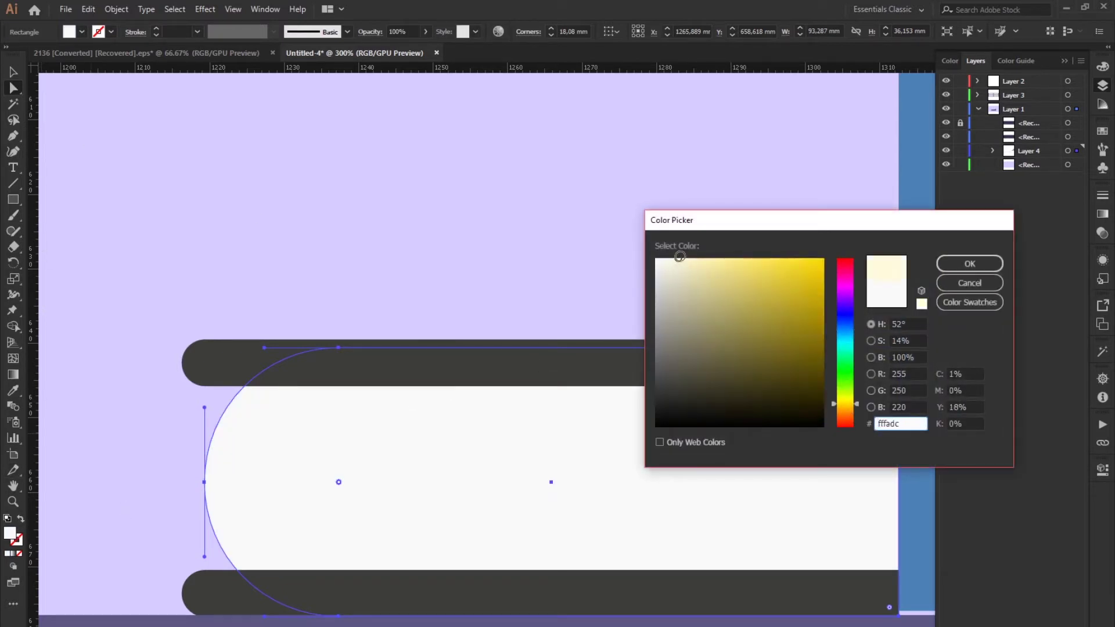
left_click(970, 264)
key("v")
left_click(516, 192)
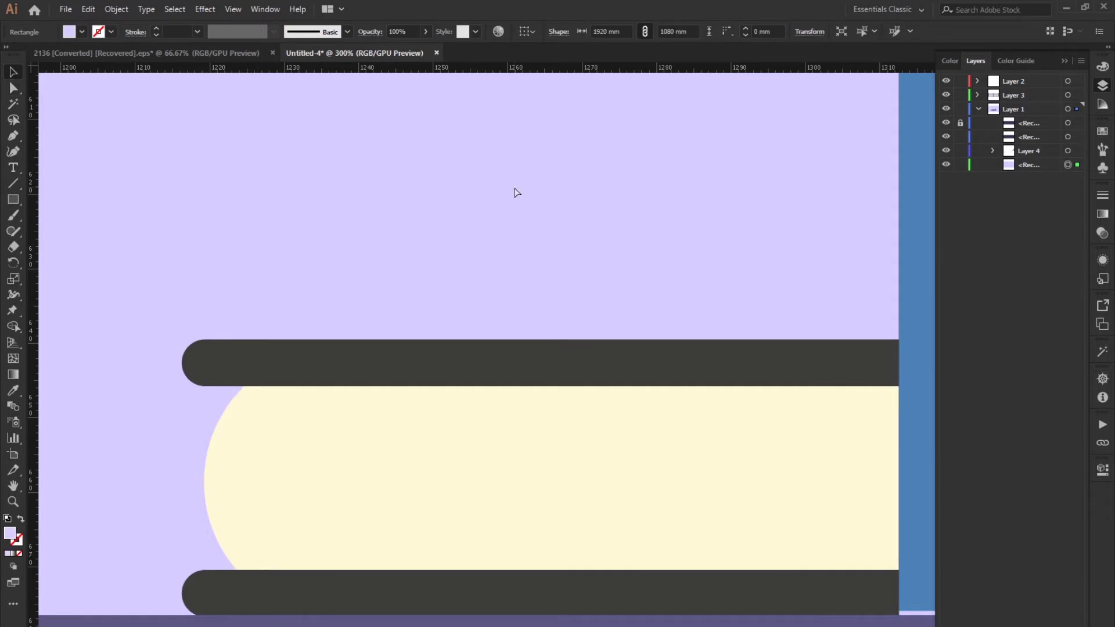
key("ctrl+0")
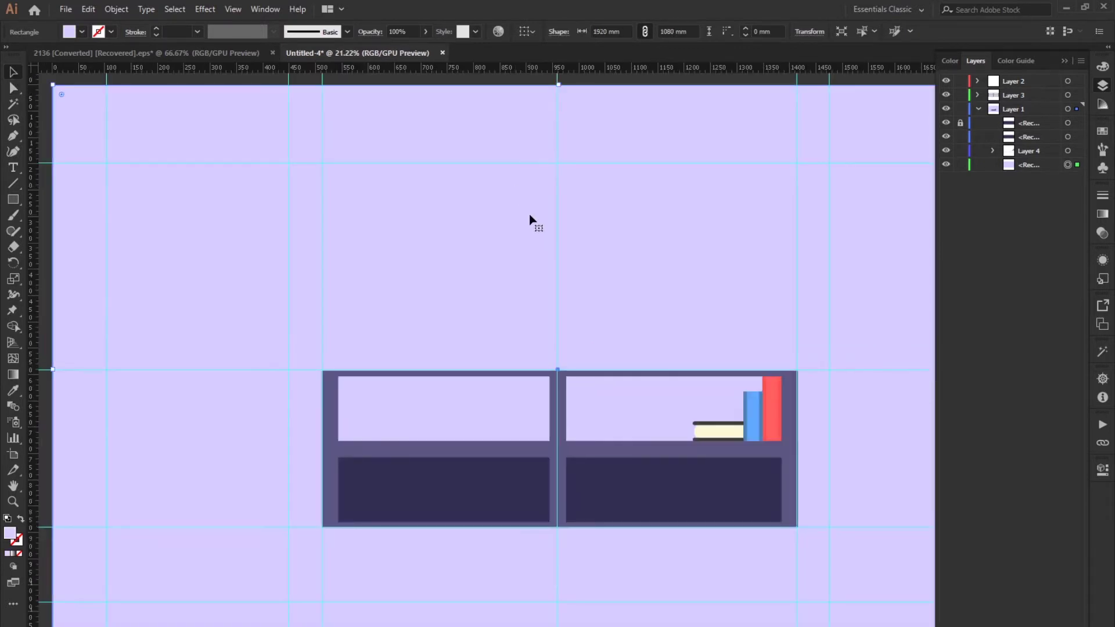
Shorten the middle divider to the lower cabinet and centre a new dark rectangle on the shelf top
left_click(562, 424)
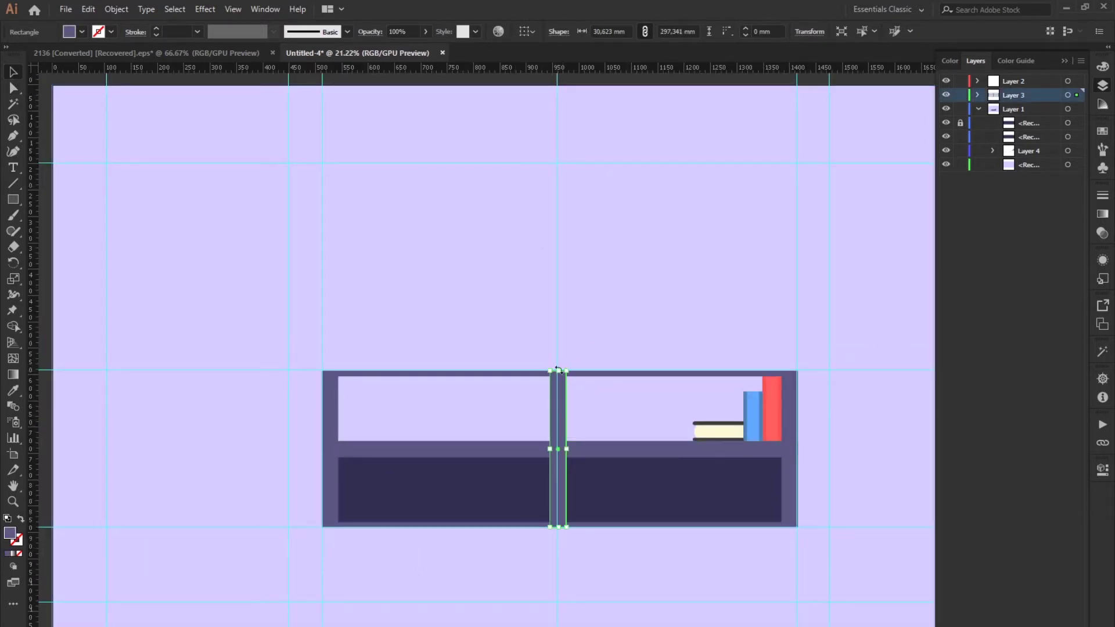
left_click_drag(558, 369, 558, 441)
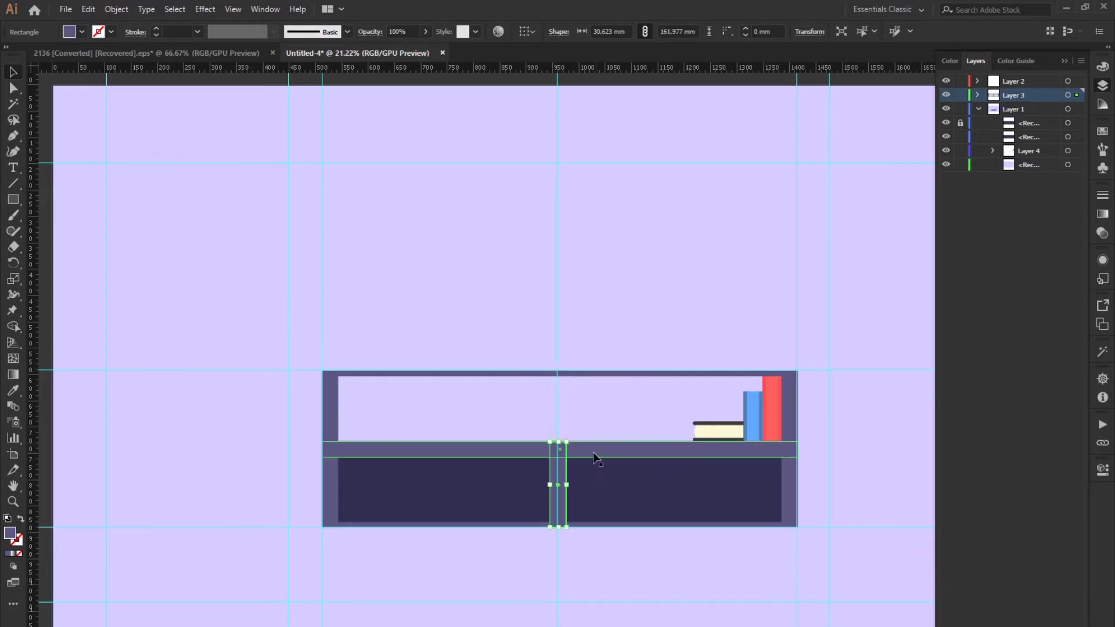
left_click(166, 305)
key("ctrl+plus")
key("ctrl+plus")
key("ctrl+plus")
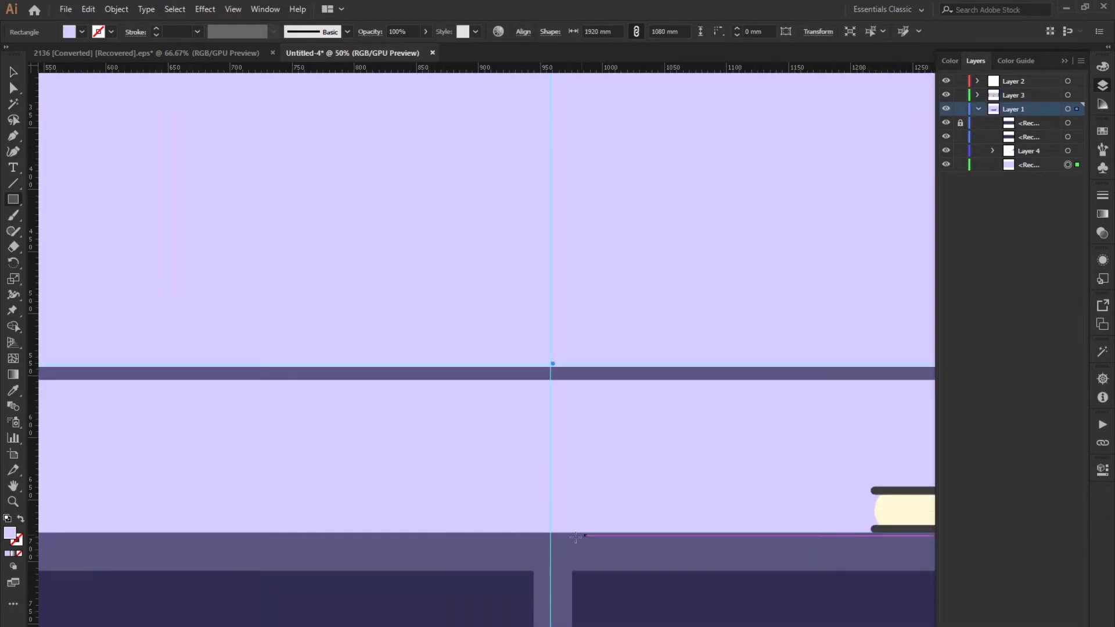
left_click_drag(551, 532, 750, 488)
left_click_drag(645, 517, 607, 516)
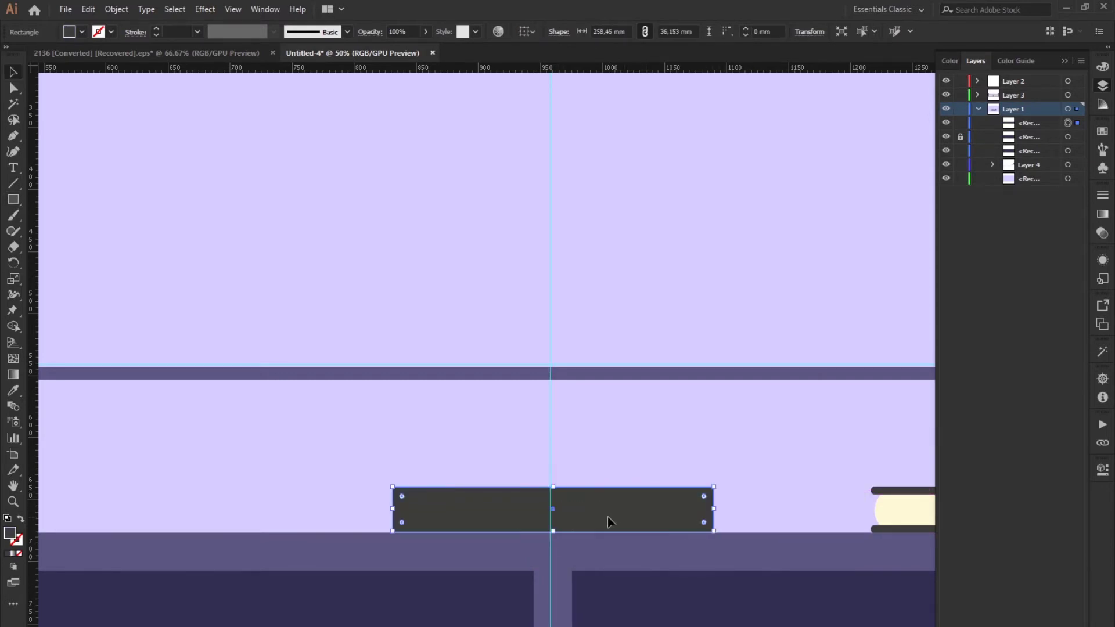
key("Left")
key("Left")
key("Left")
Draw a thin bar inside the dark rectangle and fill it light grey
left_click(16, 203)
left_click_drag(688, 505, 562, 514)
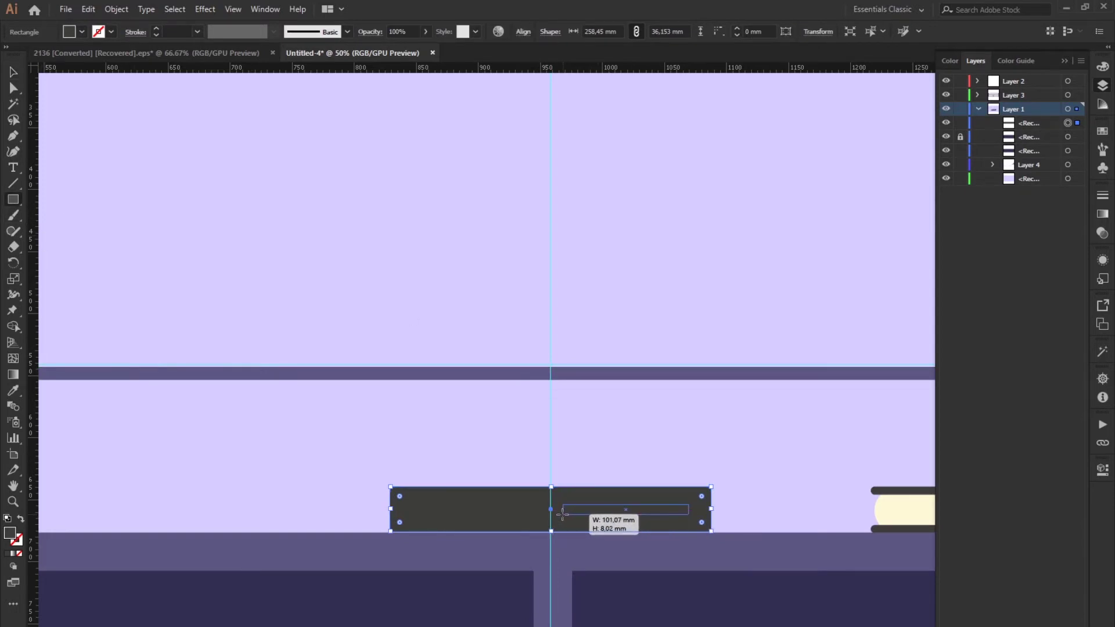
double_click(9, 533)
left_click(656, 347)
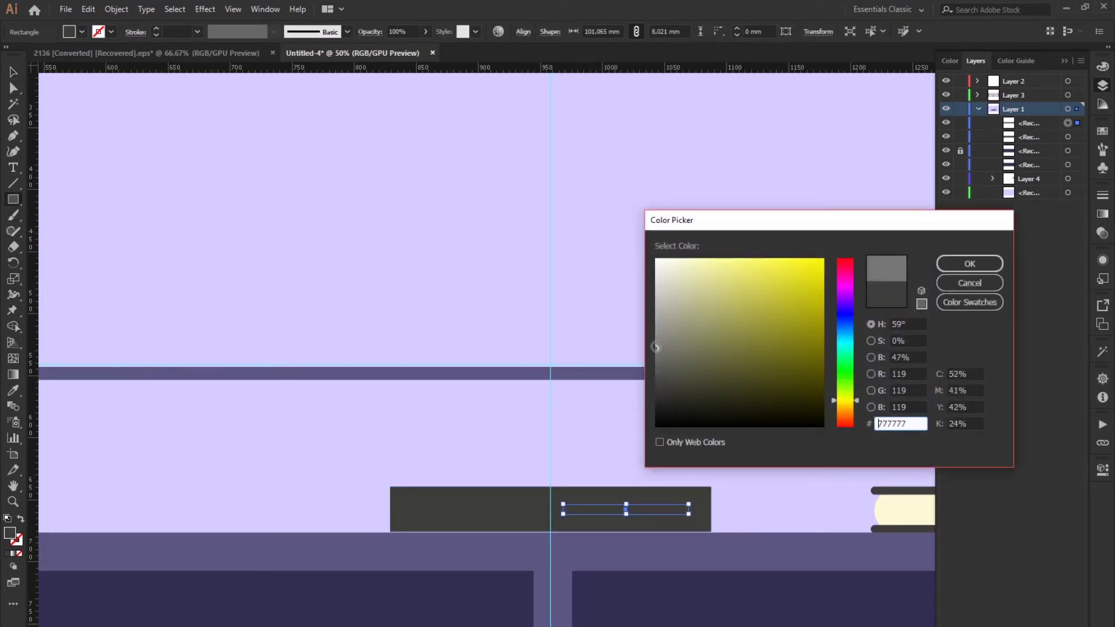
left_click(969, 263)
double_click(9, 533)
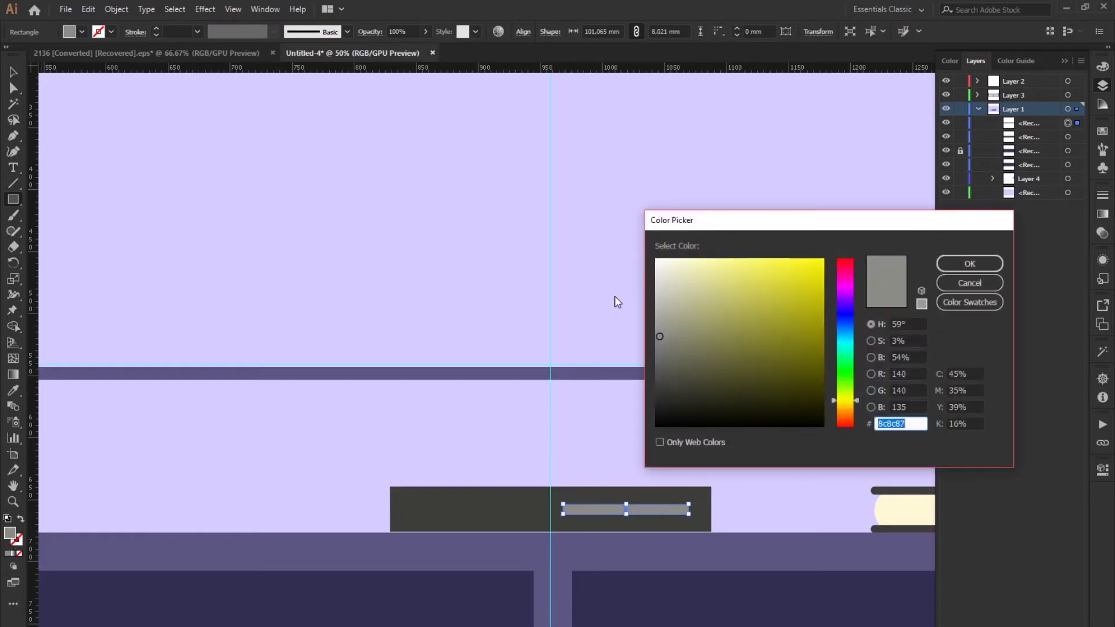
left_click(656, 301)
left_click(873, 271)
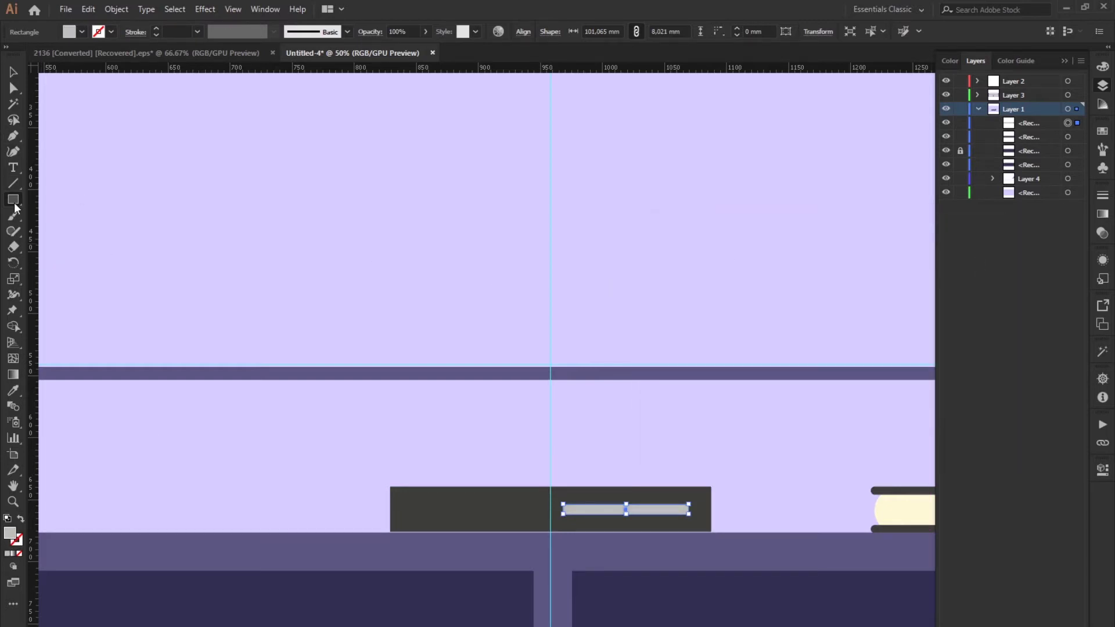
Fully round the bar's ends, nudge the dark box down, and duplicate the bar to the left
left_click(13, 88)
key("ctrl+plus")
key("ctrl+plus")
key("ctrl+plus")
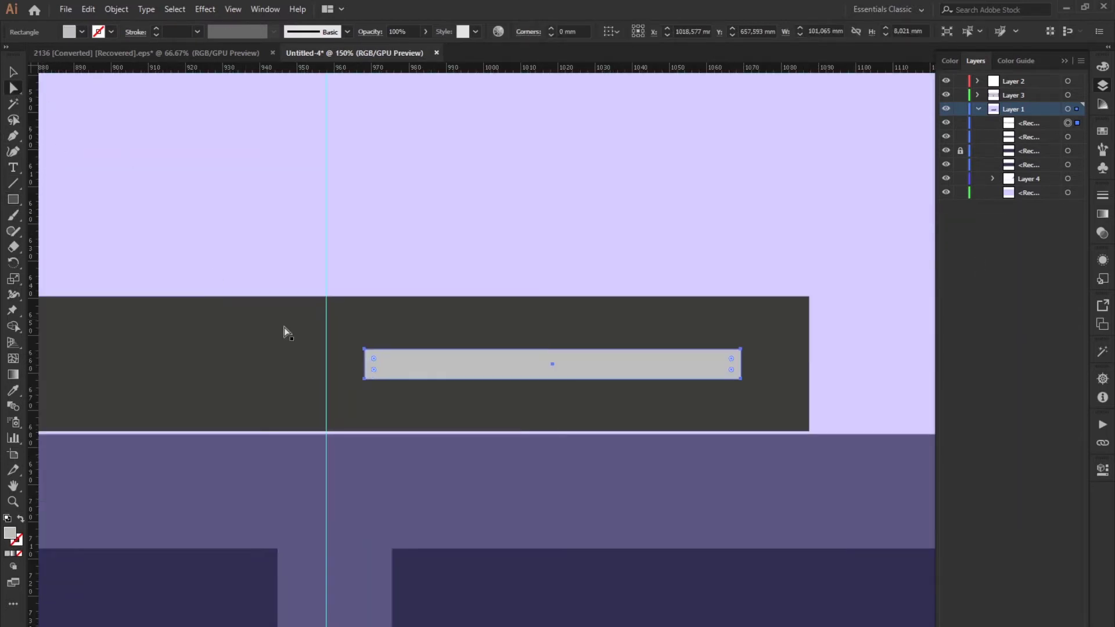
left_click_drag(371, 357, 389, 374)
key("v")
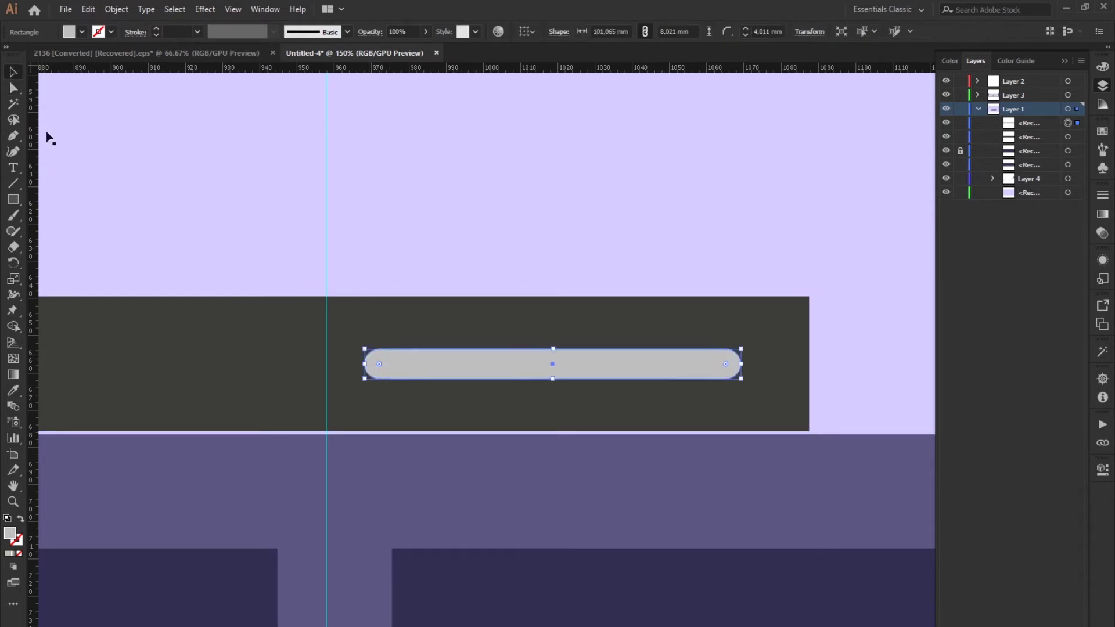
left_click(199, 350)
key("Down")
key("Down")
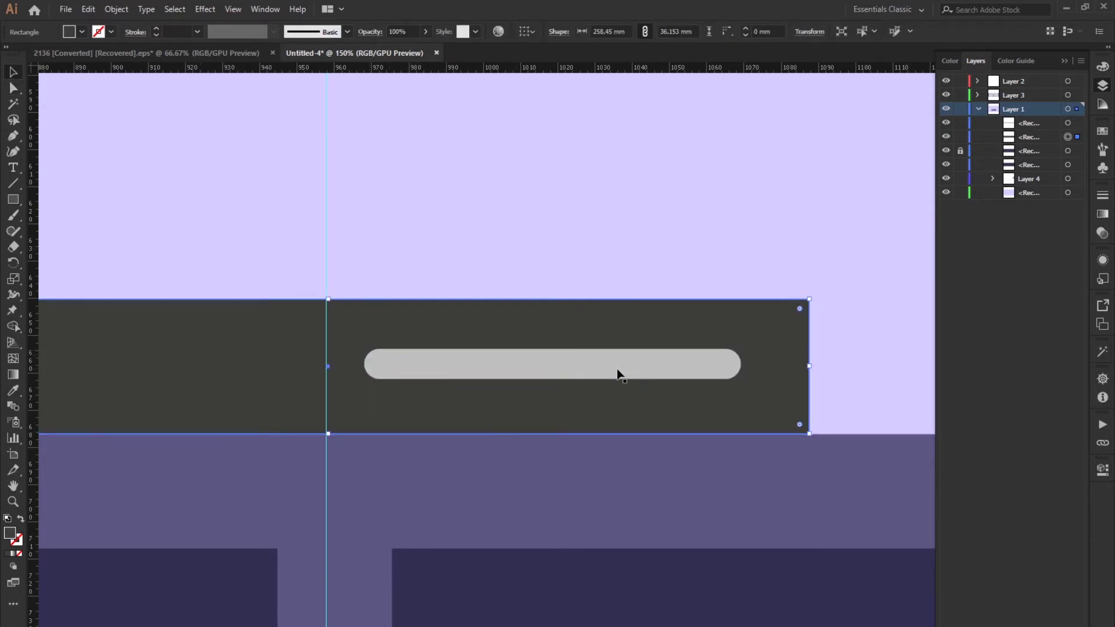
key("ctrl+minus")
key("ctrl+minus")
left_click(665, 365)
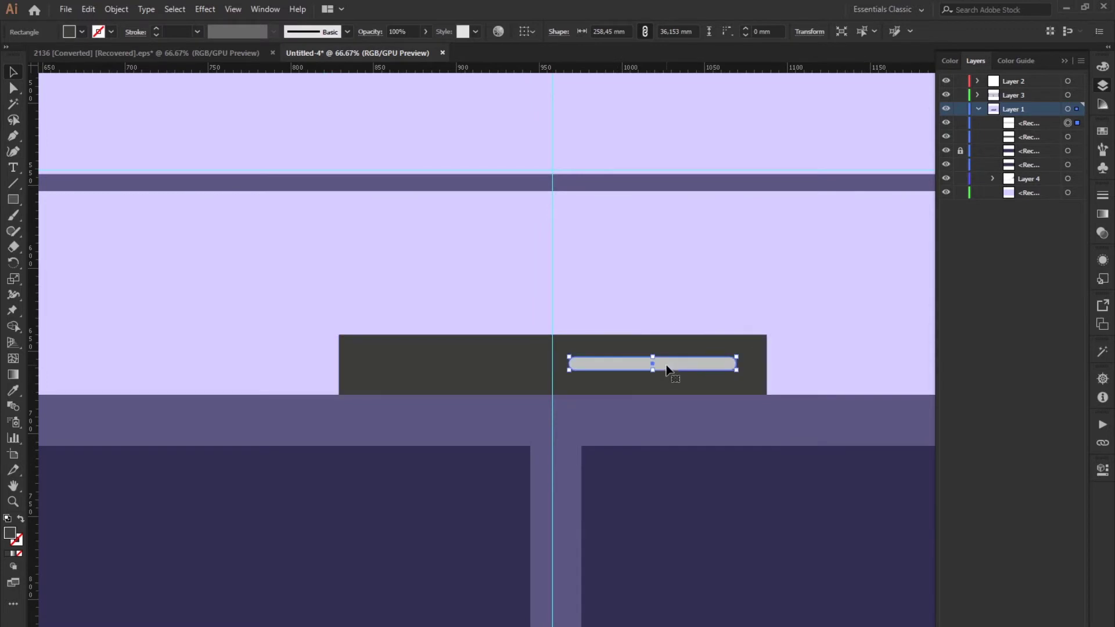
left_click_drag(632, 365, 419, 367)
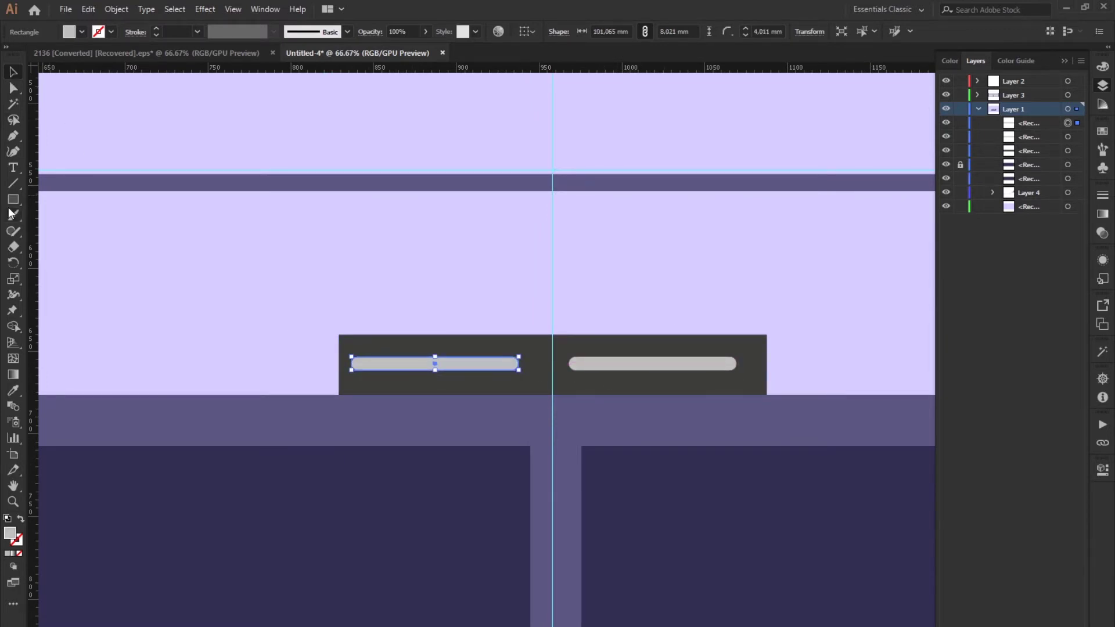
Shrink the left grey bar into a small circle and place a copy to its left
key("p")
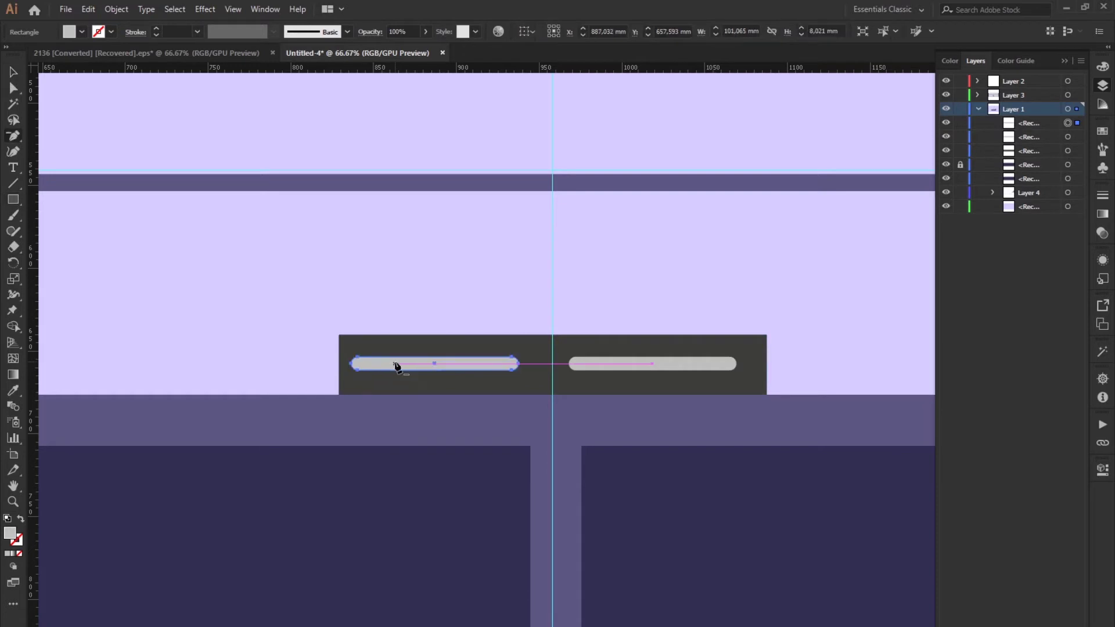
key("v")
key("ctrl+equal")
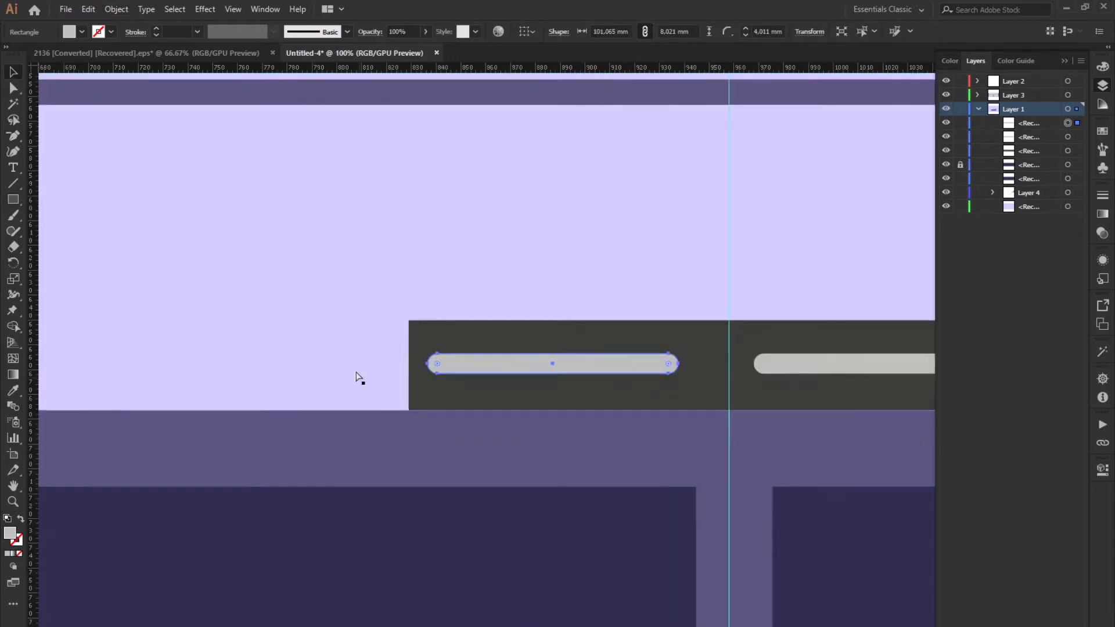
key("ctrl+equal")
key("ctrl+equal")
mouse_move(303, 366)
left_mouse_down()
mouse_move(763, 364)
mouse_move(790, 378)
mouse_move(397, 373)
left_mouse_up()
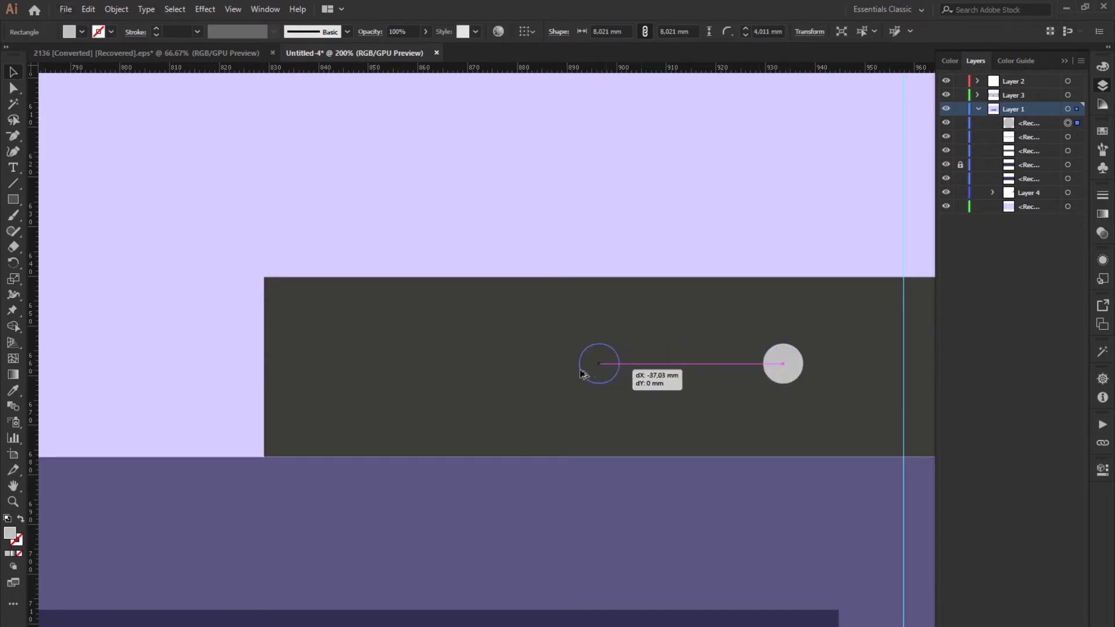
left_click_drag(801, 370, 491, 376)
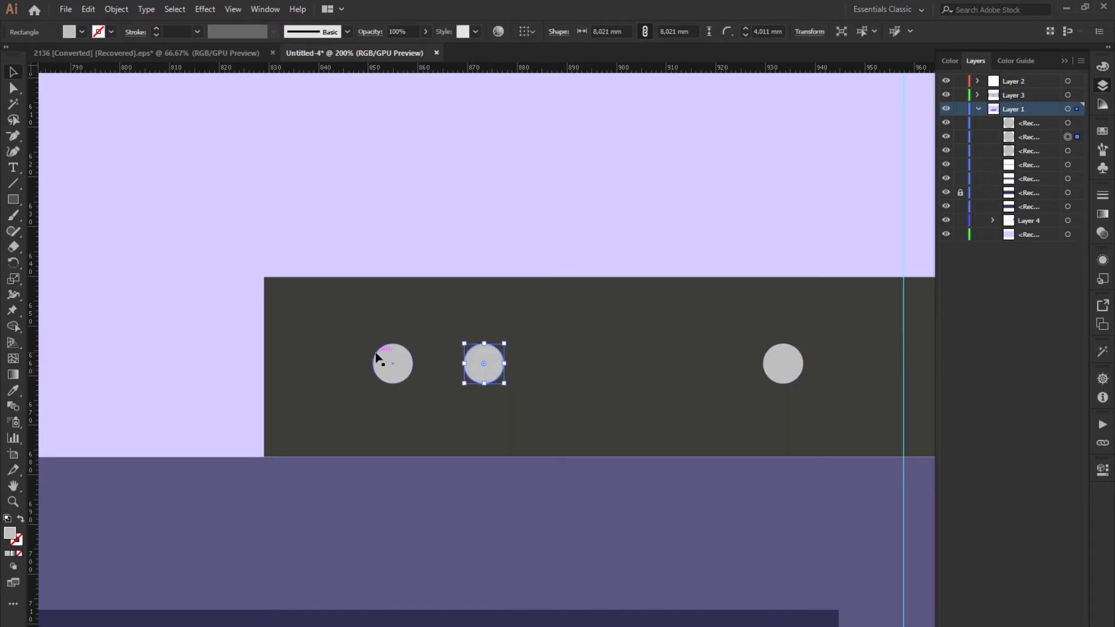
left_click_drag(391, 361, 416, 365)
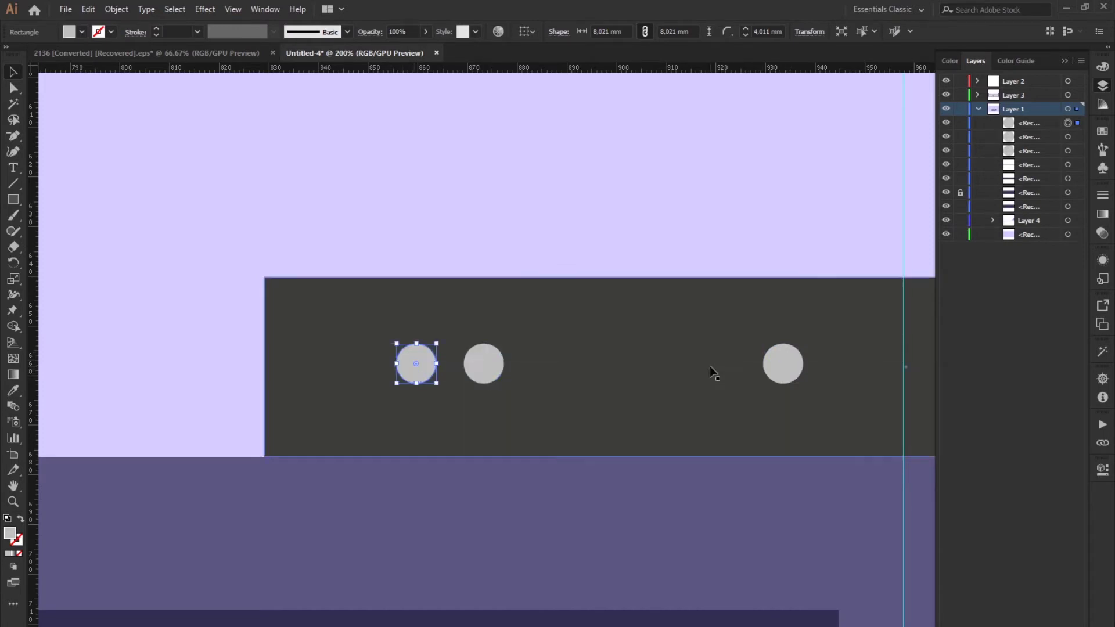
Add a third circle copy to complete an evenly spaced row of three grey dots
double_click(791, 369)
key("Escape")
mouse_move(787, 372)
left_mouse_down()
mouse_move(548, 374)
mouse_move(548, 349)
left_mouse_up()
left_click(491, 366, "shift")
left_click(427, 374, "shift")
left_click(659, 235)
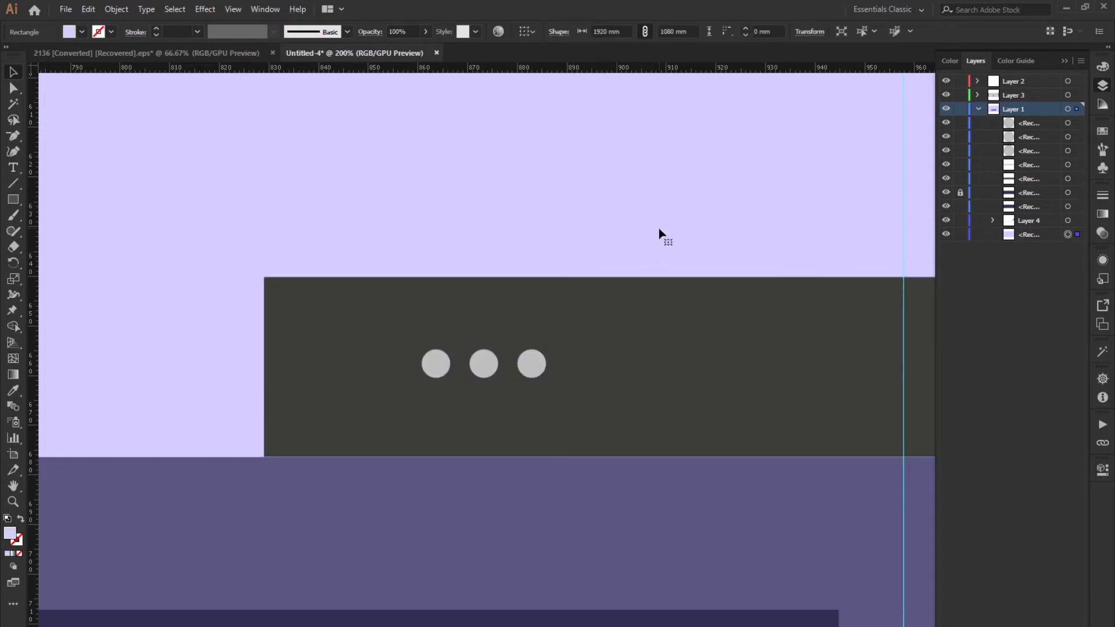
key("ctrl+minus")
key("ctrl+minus")
key("ctrl+minus")
left_click(496, 555)
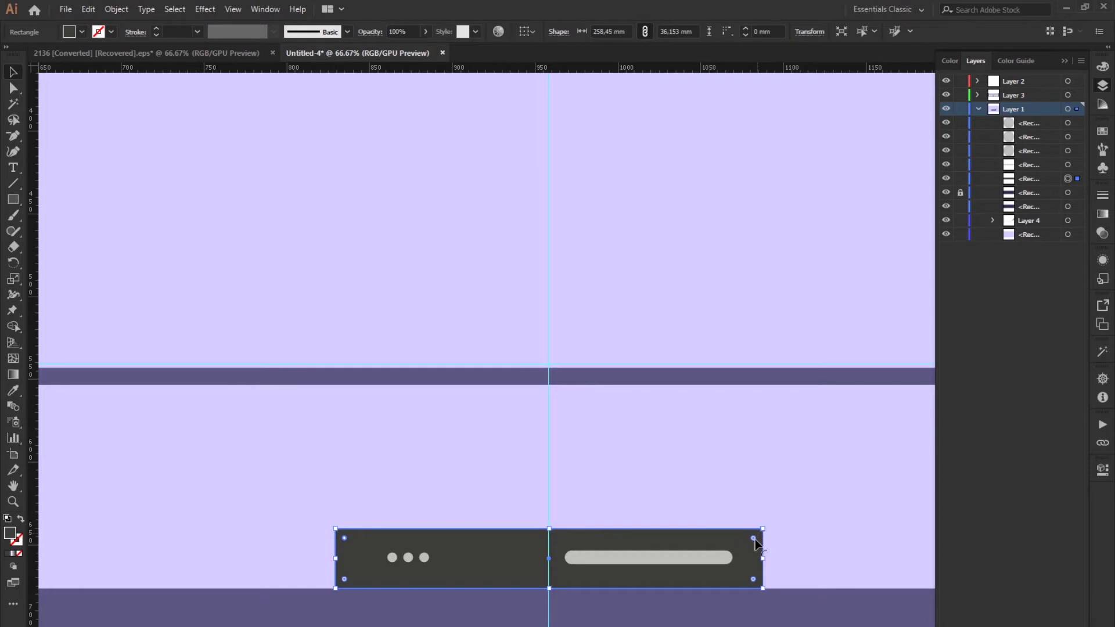
Round the dark box's top corners and draw a thin rectangle above it
left_click_drag(744, 562, 743, 585)
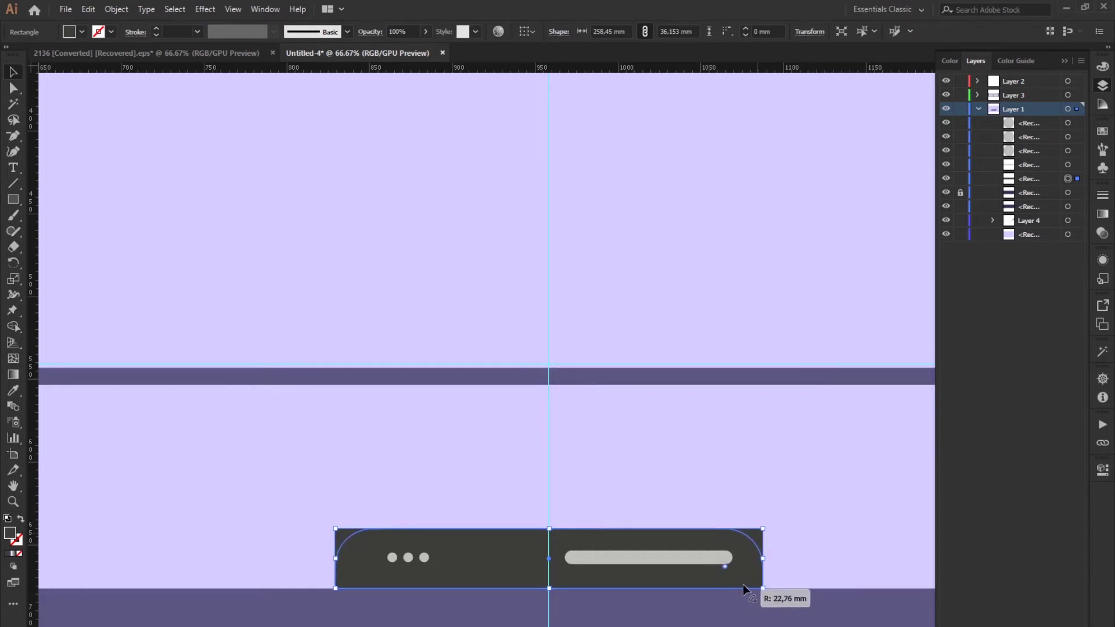
left_click(659, 481)
left_click(13, 199)
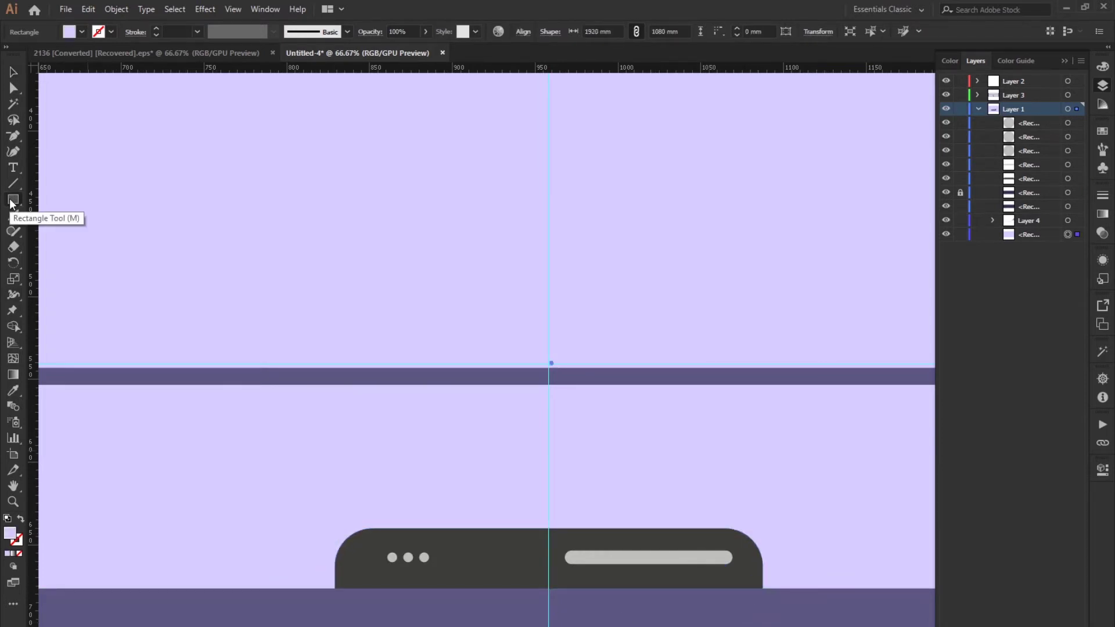
left_click_drag(548, 528, 548, 457)
left_click_drag(548, 598, 548, 529)
left_click_drag(550, 458, 557, 500)
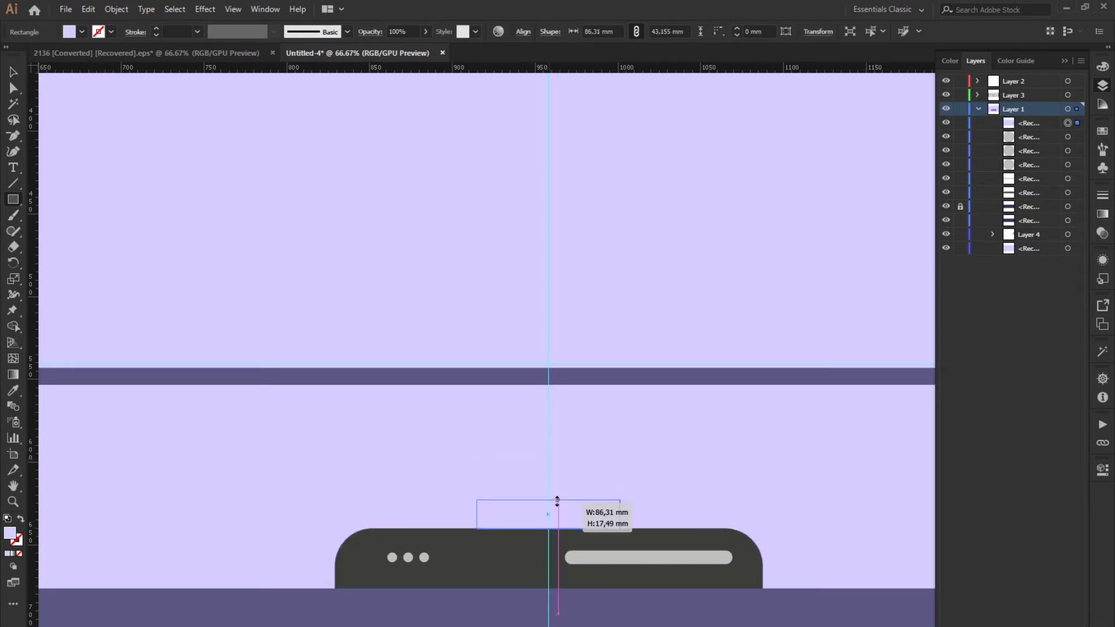
Round the thin rectangle fully into a pill filled with #111111
left_click(14, 92)
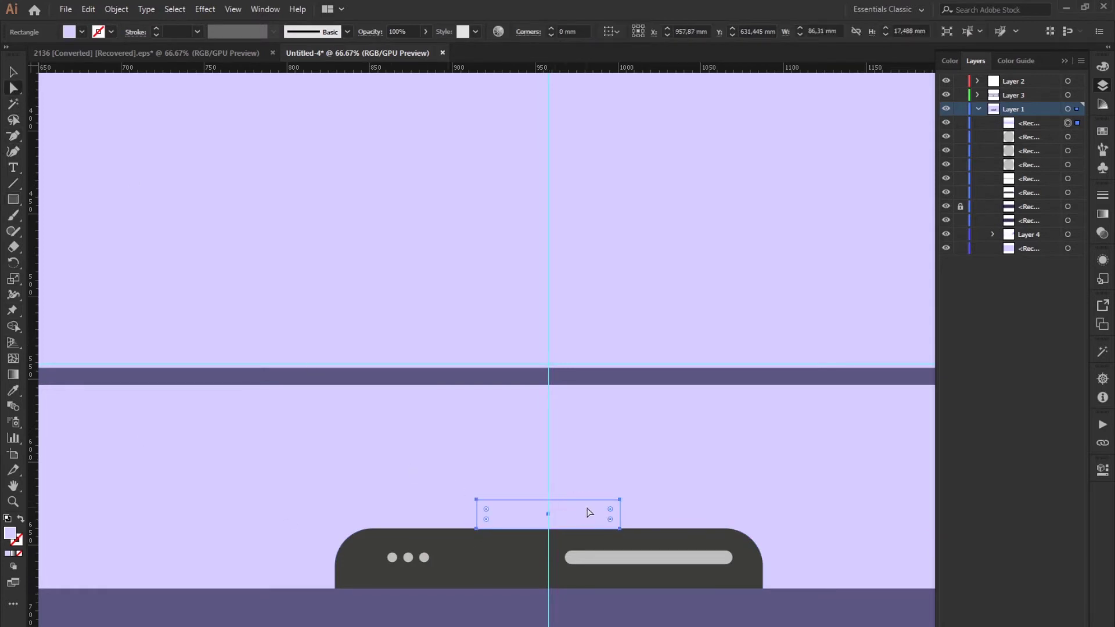
left_click_drag(611, 511, 580, 527)
key("v")
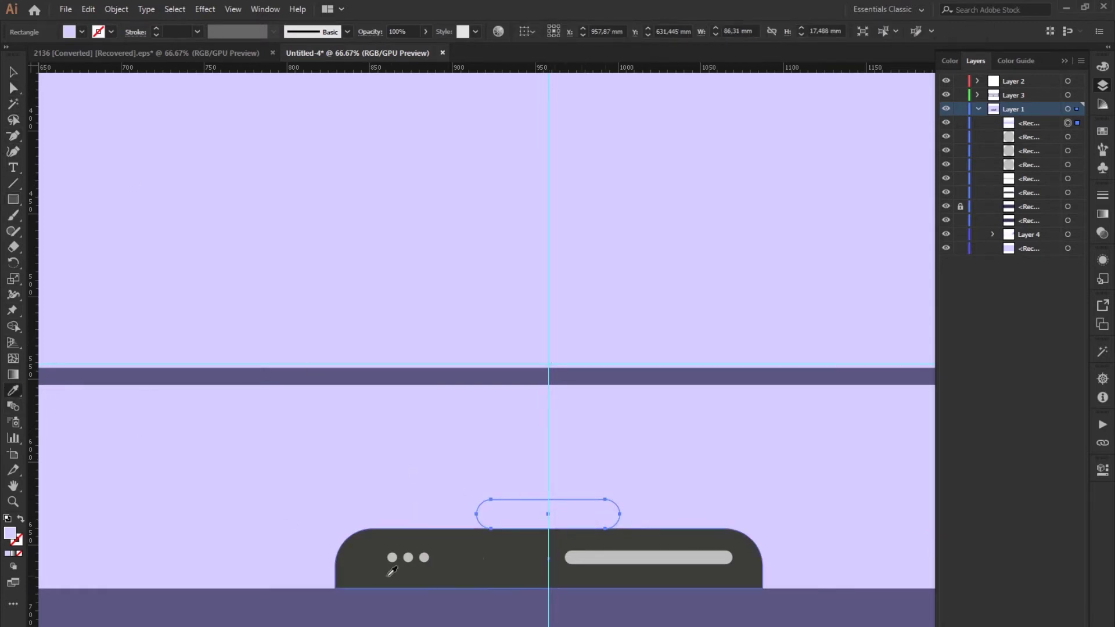
left_click(528, 510)
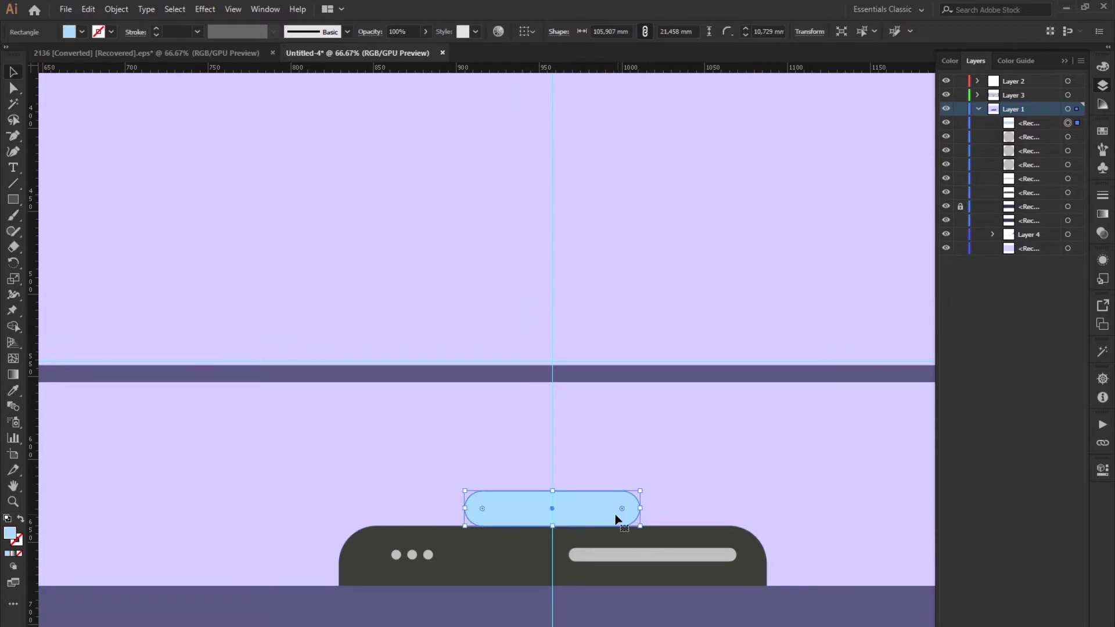
double_click(13, 536)
type("111111")
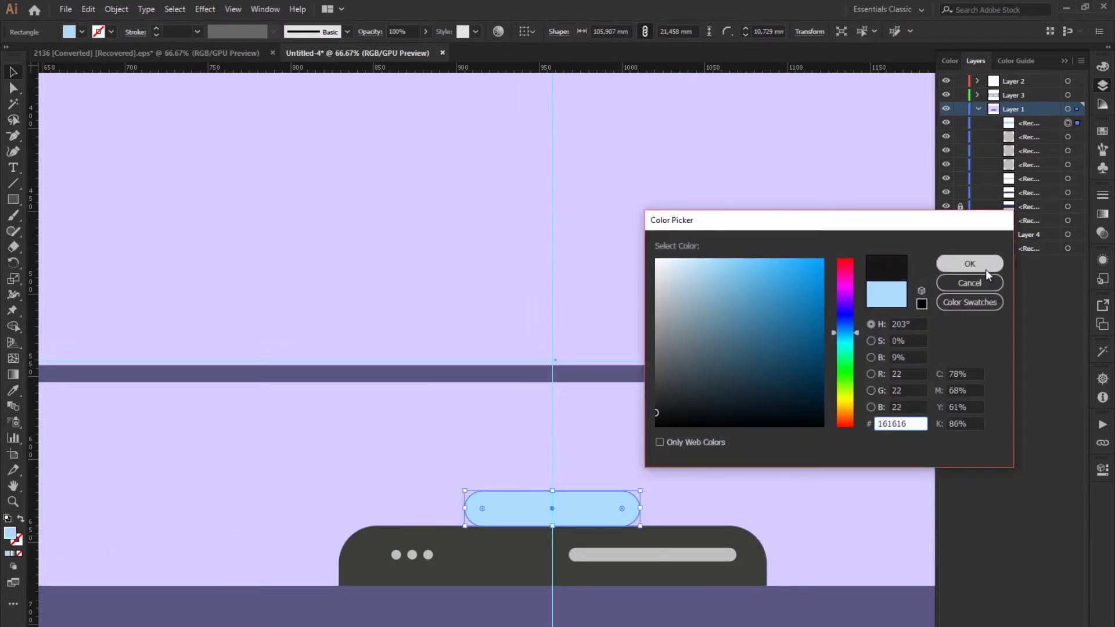
left_click(981, 264)
Copy the grey bar onto the pill, stack it above, and shorten it from the left
left_click(1068, 179)
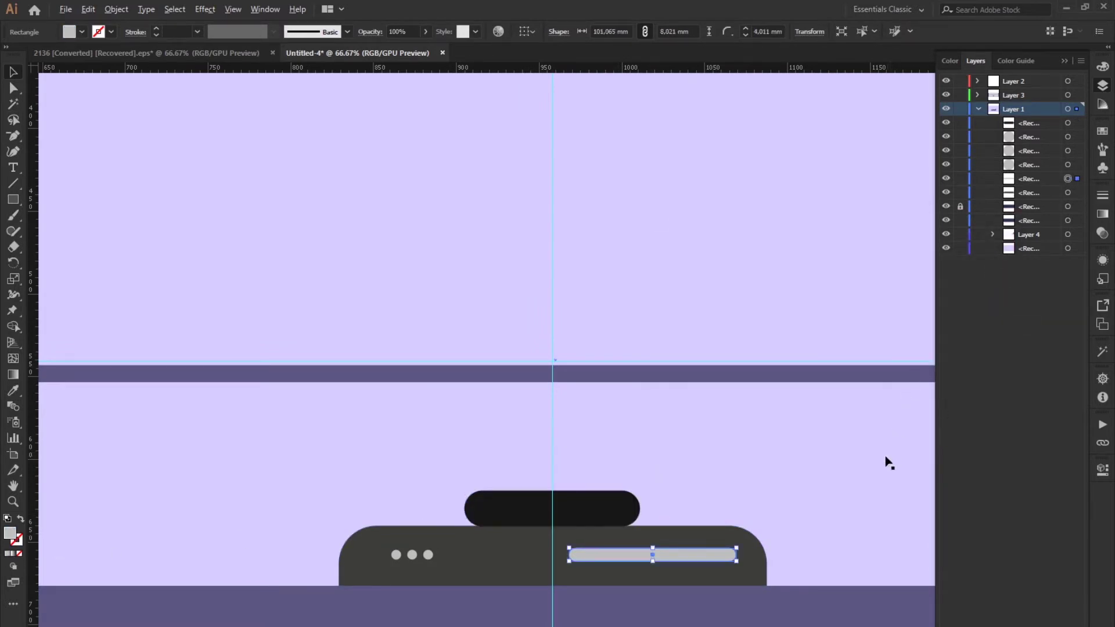
left_click_drag(717, 560, 619, 512)
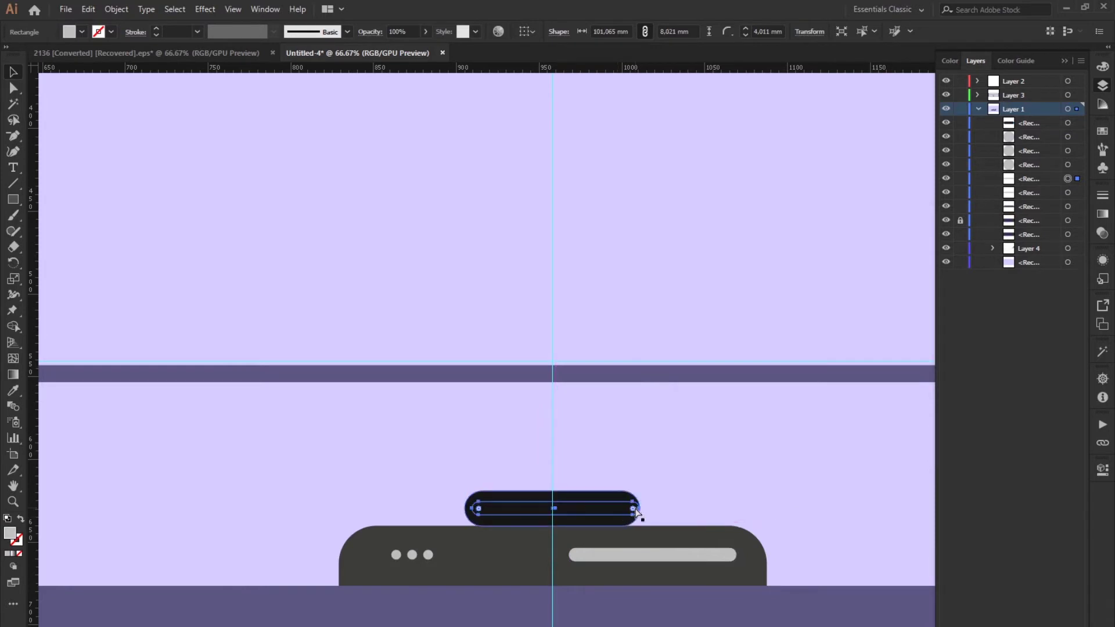
left_click_drag(1054, 180, 1047, 117)
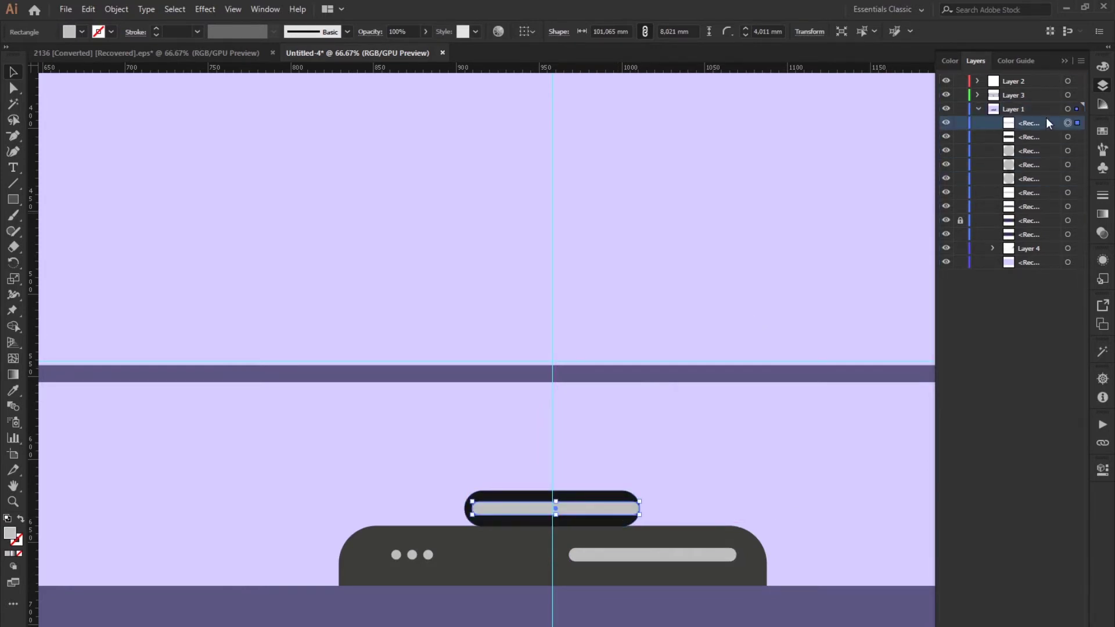
key("ctrl+plus")
key("ctrl+plus")
key("ctrl+plus")
key("ctrl+plus")
key("ctrl+plus")
left_click_drag(53, 363, 535, 364)
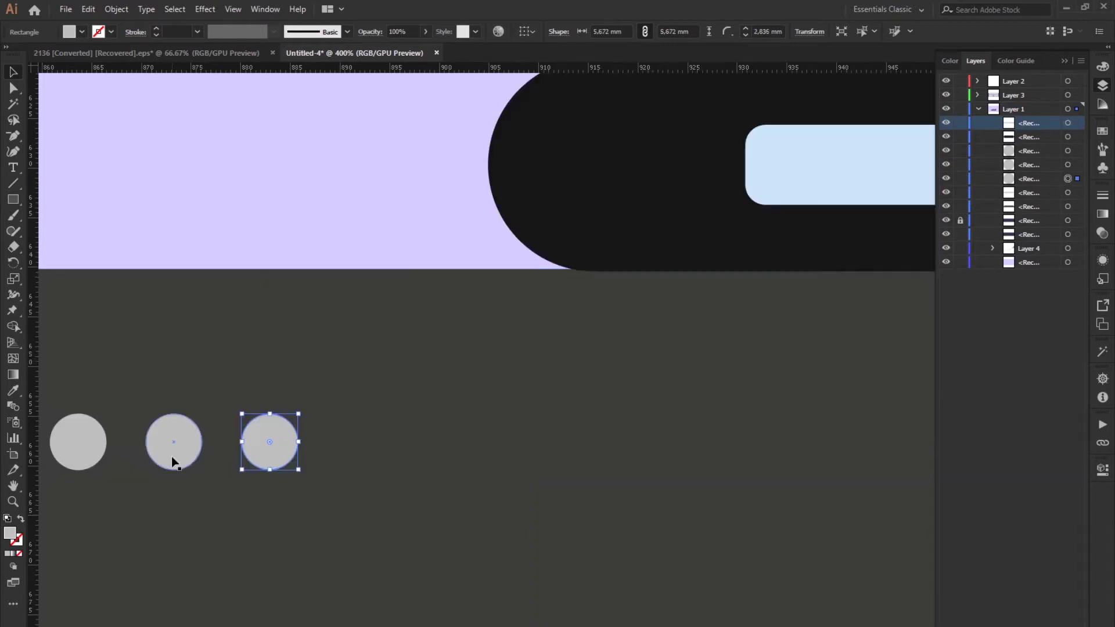
left_click(172, 456, "shift")
Place copies of two dots on the pill, raise them above it, and fill them #ffffff
scroll(692, 383, "up", 2)
scroll(692, 383, "right", 2)
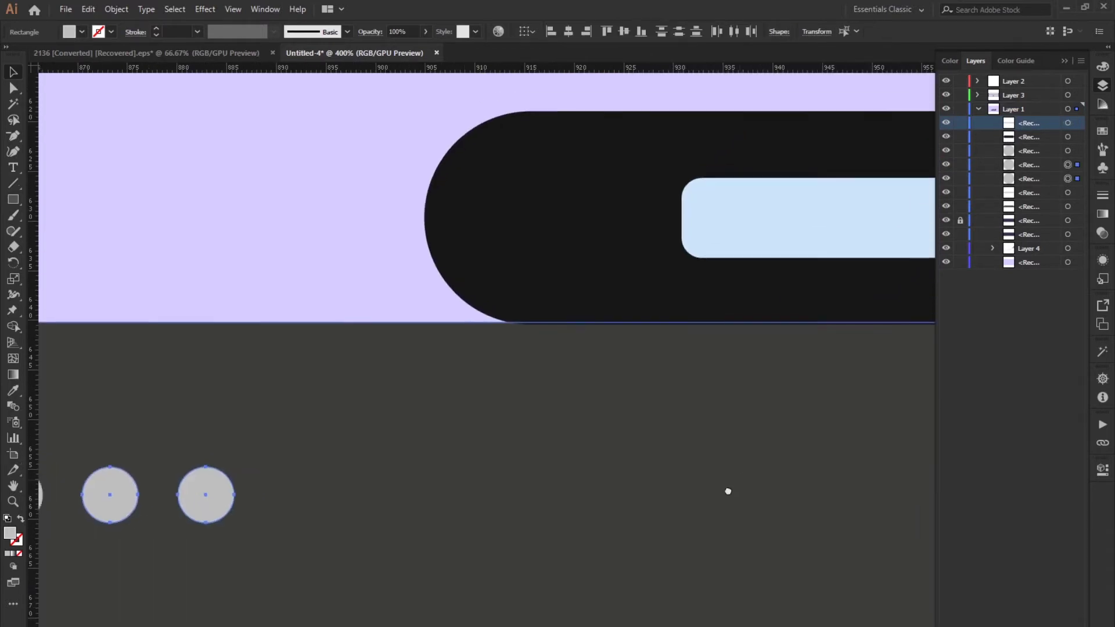
left_click_drag(202, 514, 639, 236)
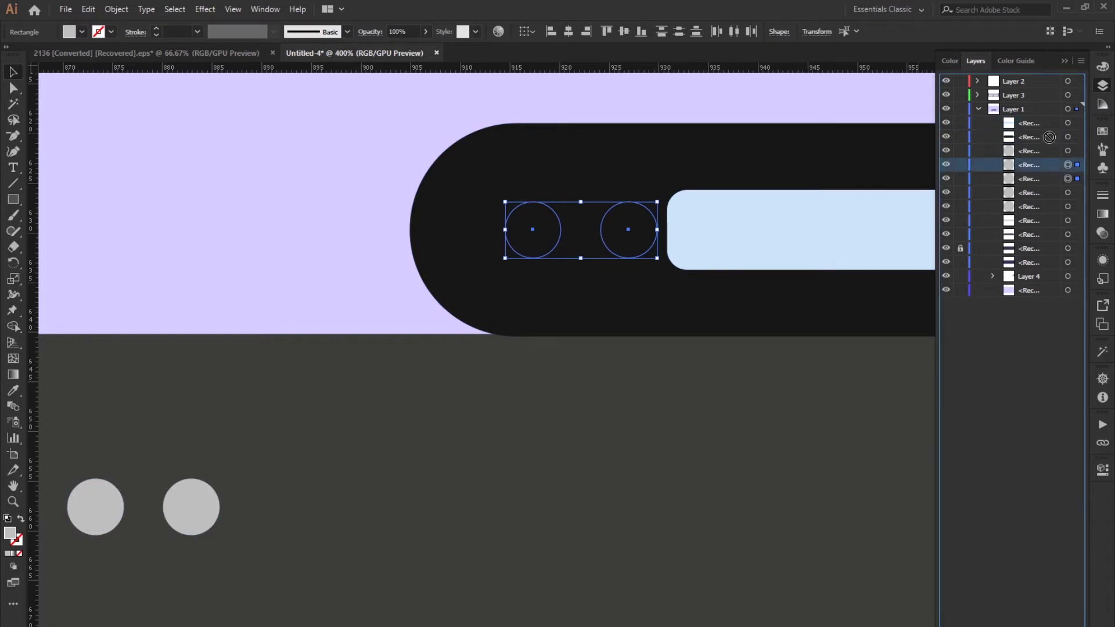
left_click_drag(1050, 165, 1051, 144)
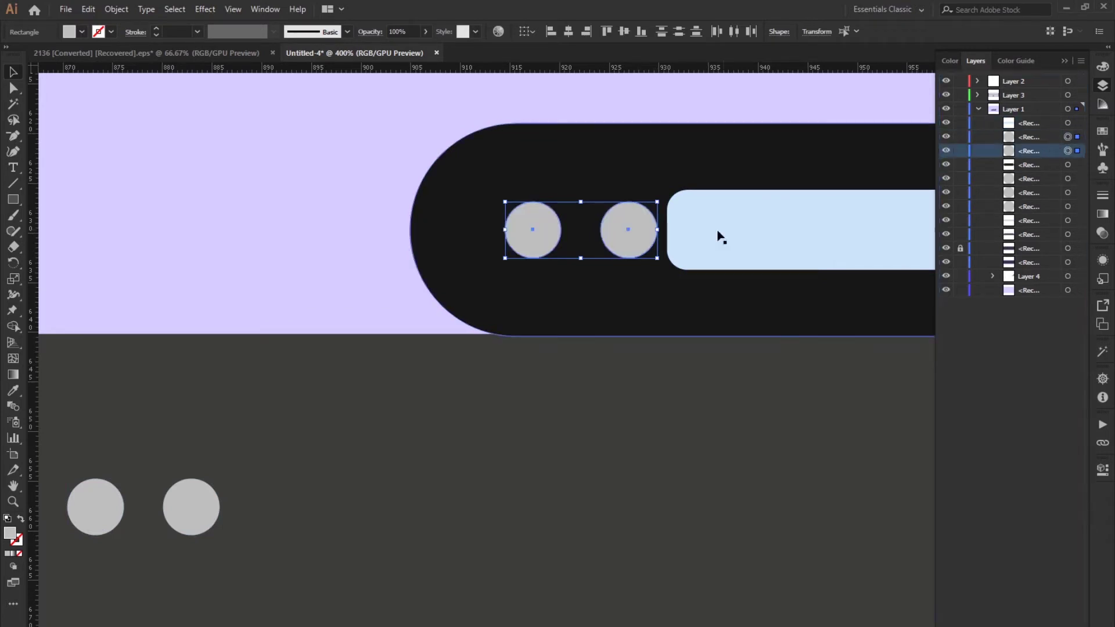
left_click_drag(656, 201, 633, 211)
double_click(10, 534)
type("ffffff")
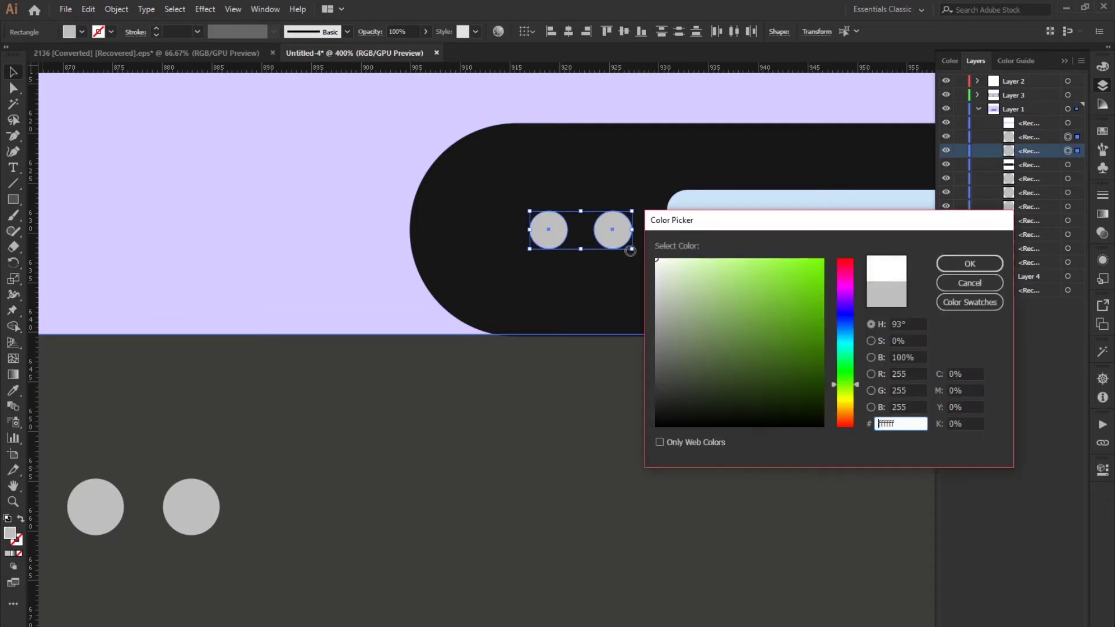
left_click(959, 264)
Copy the white dots to the bar's right side and eyedropper the white onto the bar
key("ctrl+minus")
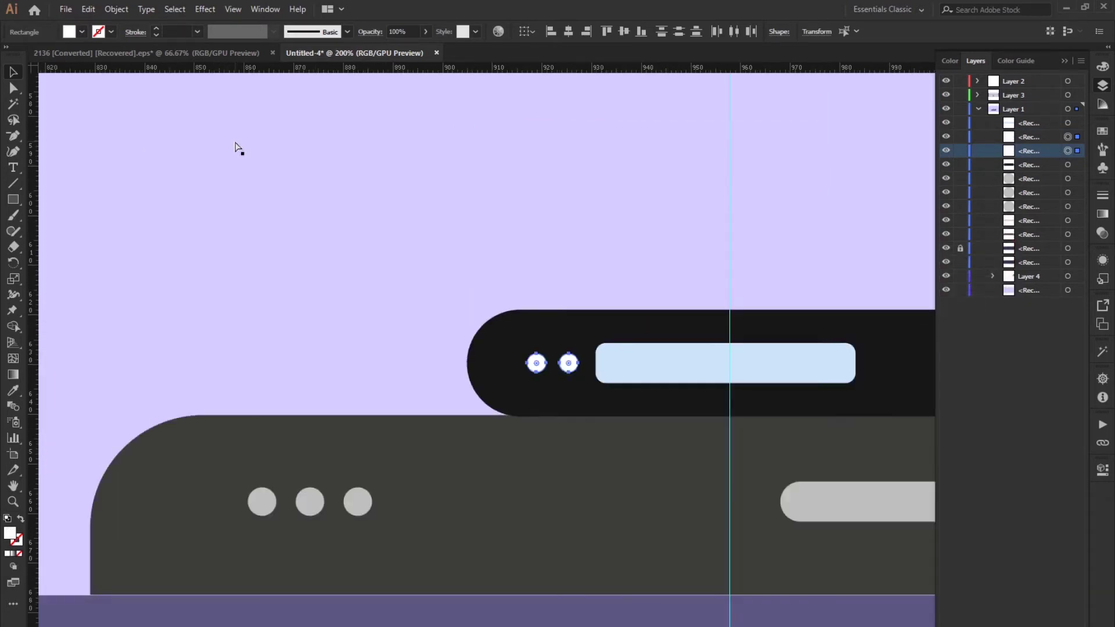
left_click_drag(570, 366, 921, 367)
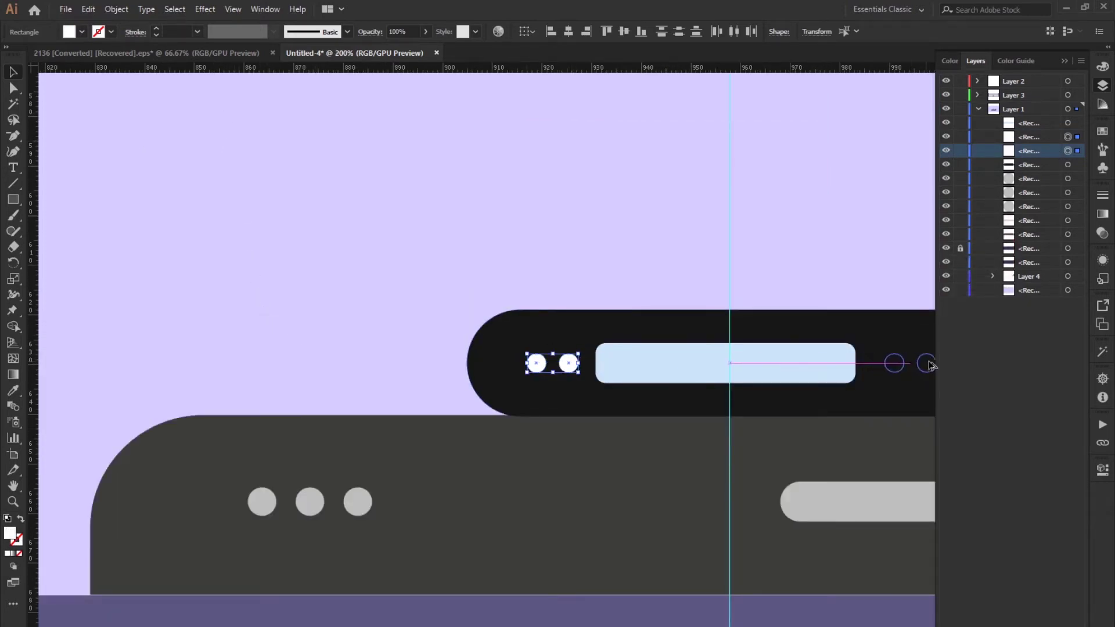
left_click(809, 368)
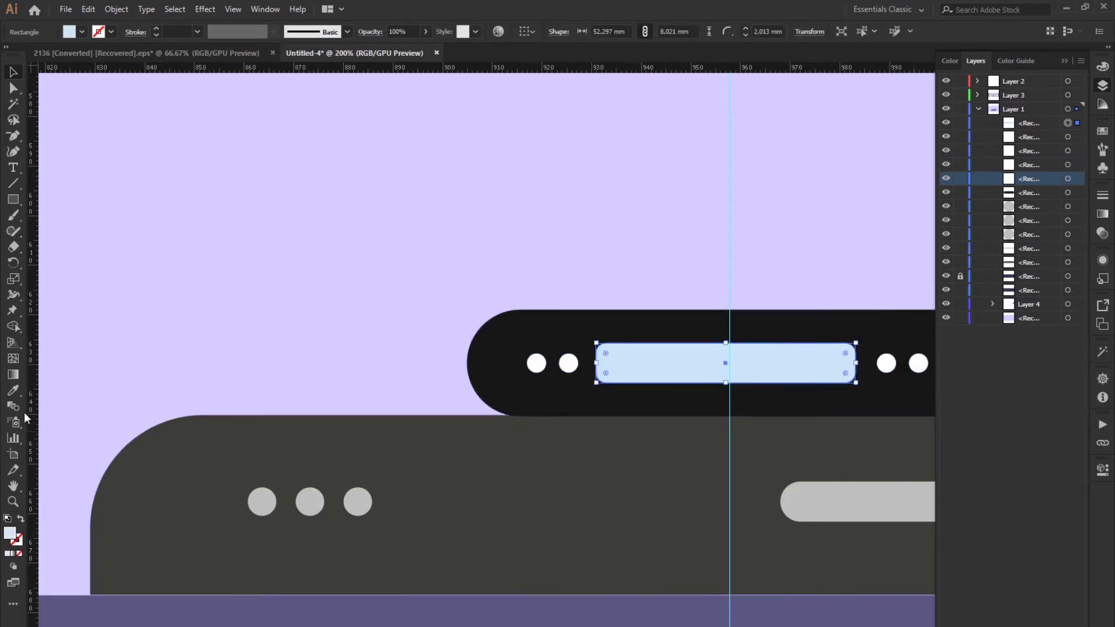
key("i")
left_click(569, 364)
key("v")
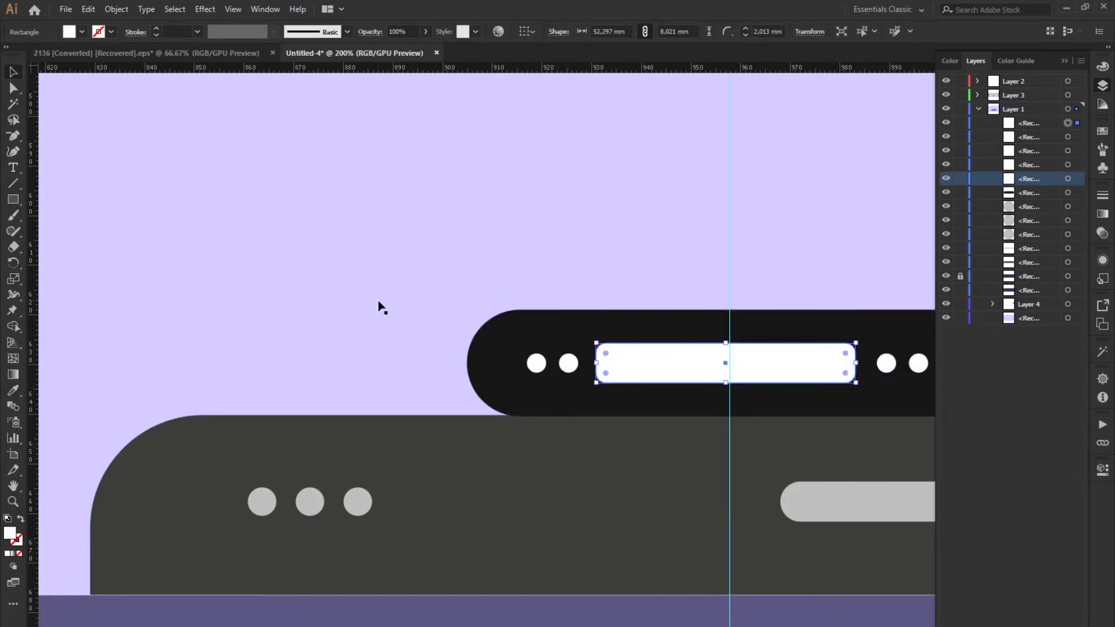
left_click(378, 306)
key("ctrl+minus")
key("ctrl+minus")
key("ctrl+minus")
key("ctrl+minus")
key("ctrl+minus")
key("ctrl+minus")
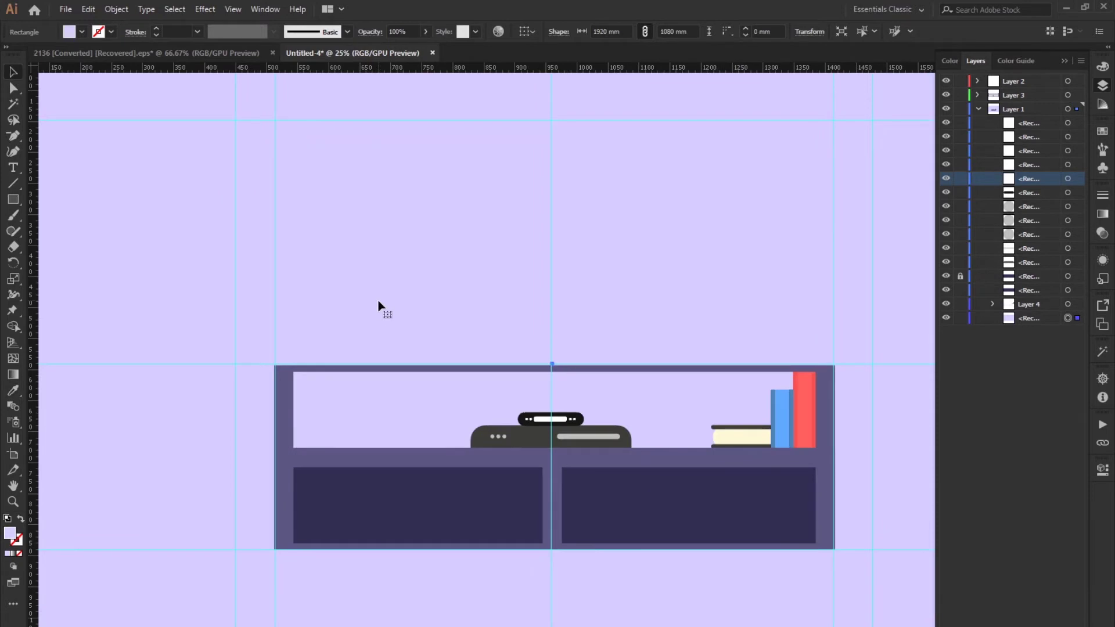
key("ctrl+0")
Draw a TV-proportioned rectangle above the cabinet and give it the cabinet's dark grey
key("ctrl+plus")
key("ctrl+plus")
key("ctrl+plus")
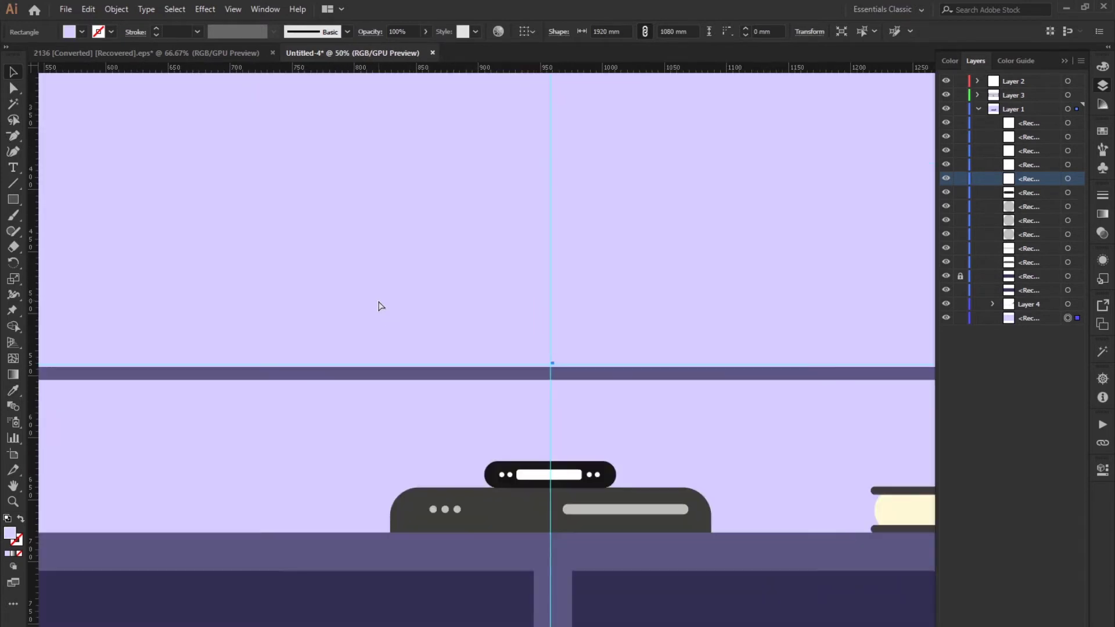
left_click(13, 200)
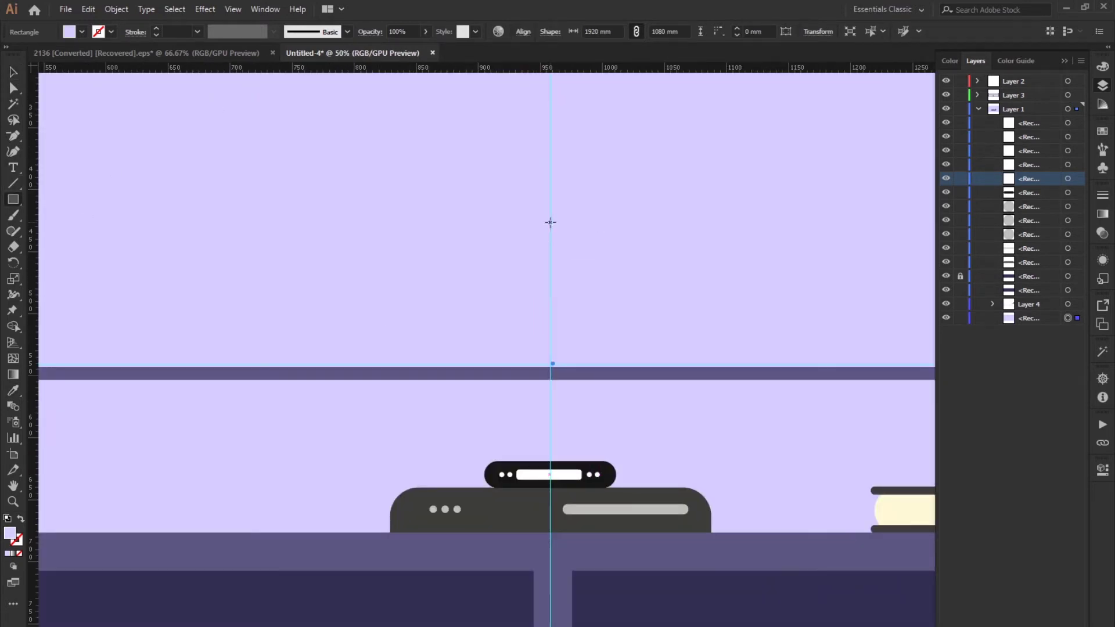
mouse_move(550, 222)
left_mouse_down()
mouse_move(557, 113)
mouse_move(570, 225)
left_mouse_up()
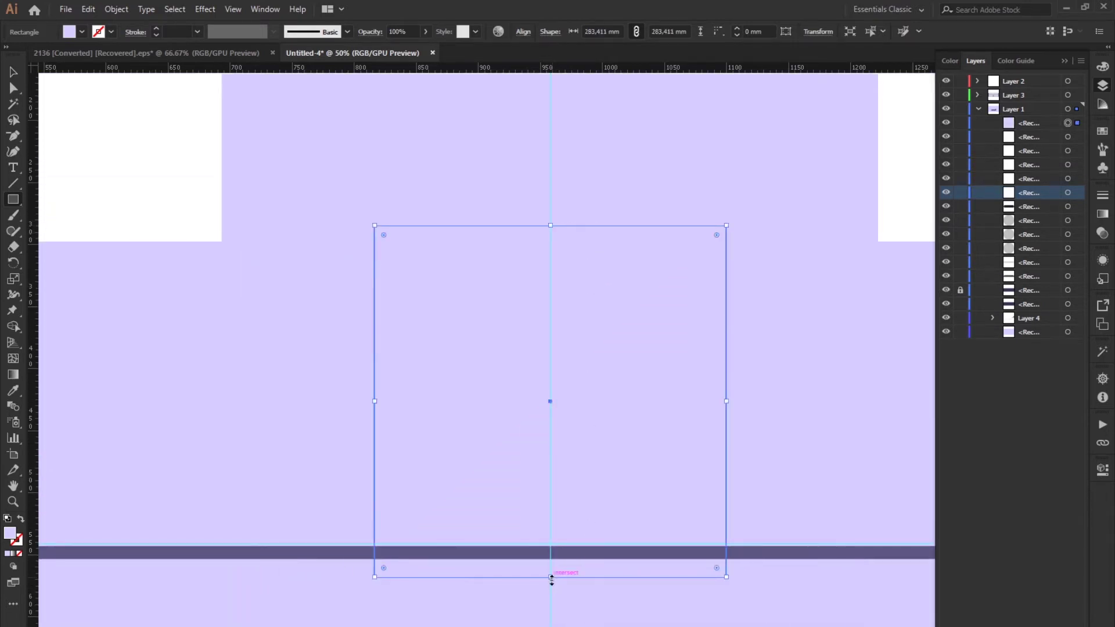
left_click_drag(551, 577, 551, 457)
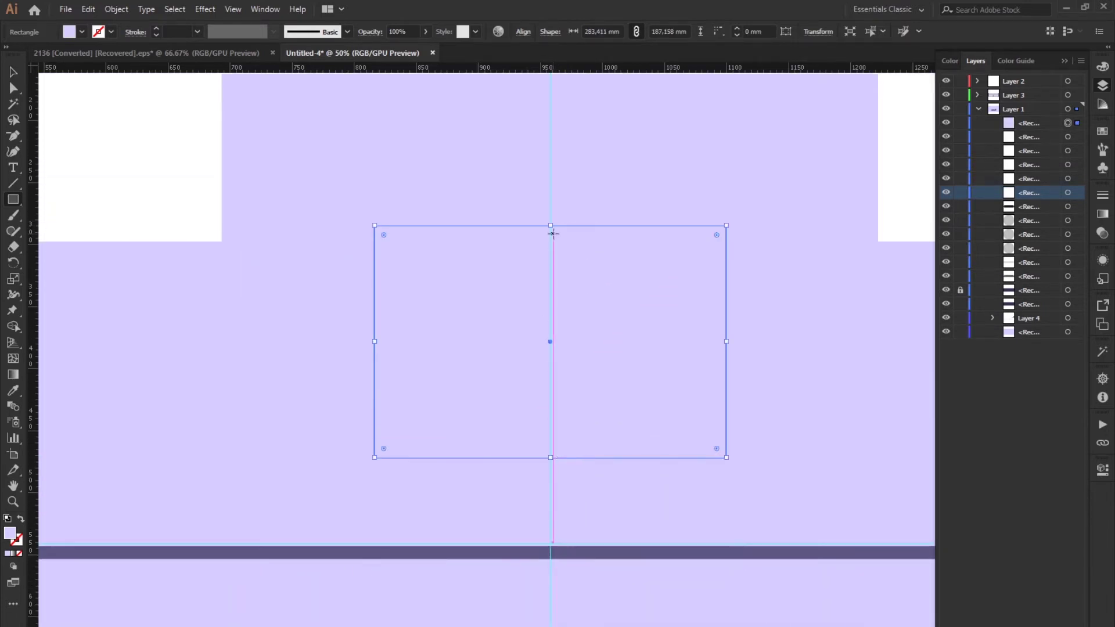
left_click_drag(553, 233, 551, 278)
left_click_drag(550, 457, 549, 483)
key("i")
left_click_drag(670, 586, 670, 446)
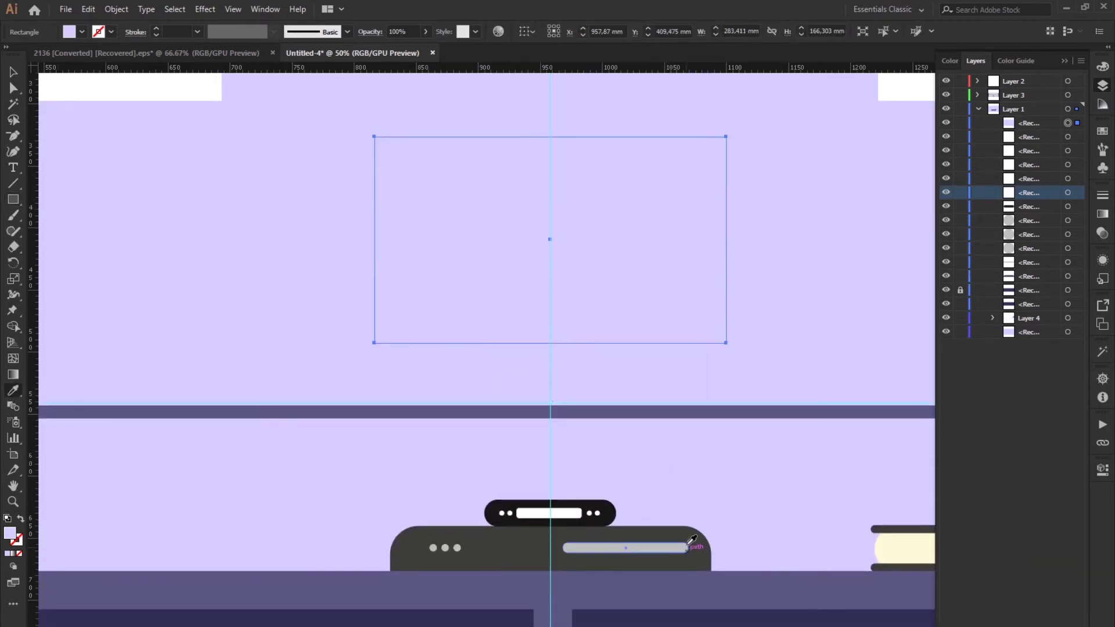
left_click(691, 541)
Round the rectangle's corners and fill the inner screen rectangle near-black #262626
left_click(12, 71)
left_click_drag(717, 146, 703, 154)
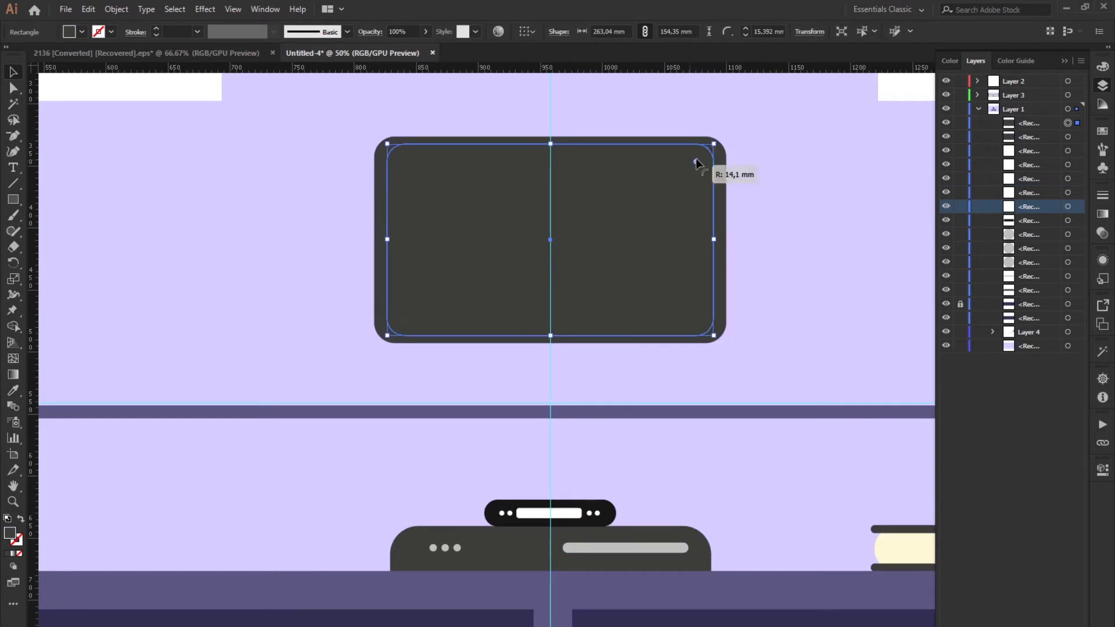
left_click(11, 394)
left_click(516, 504)
double_click(9, 532)
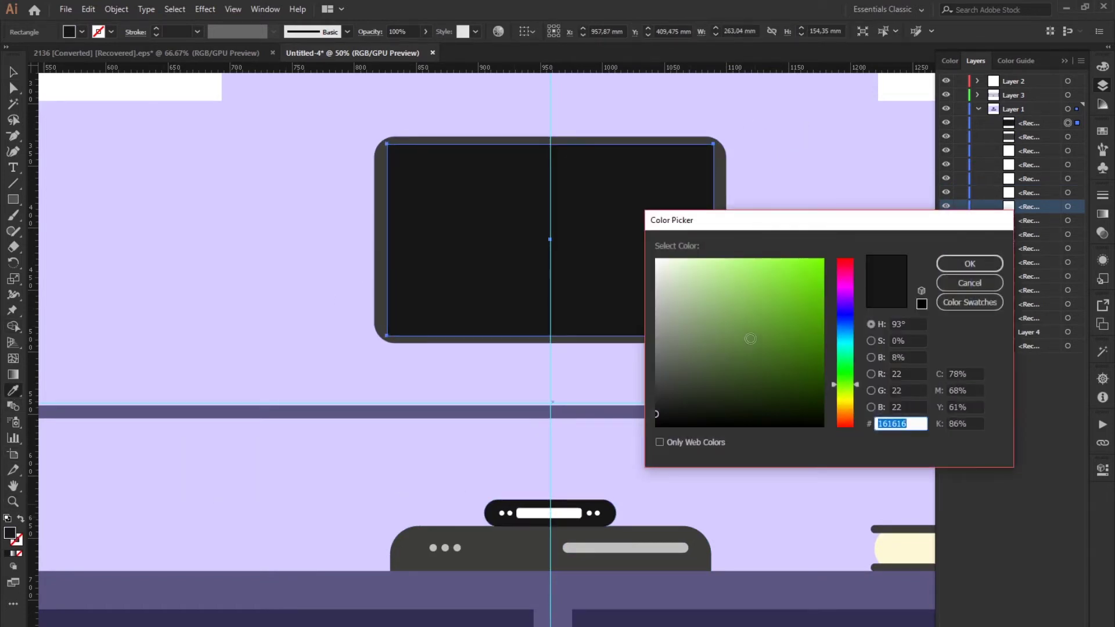
left_click(659, 399)
left_click(969, 264)
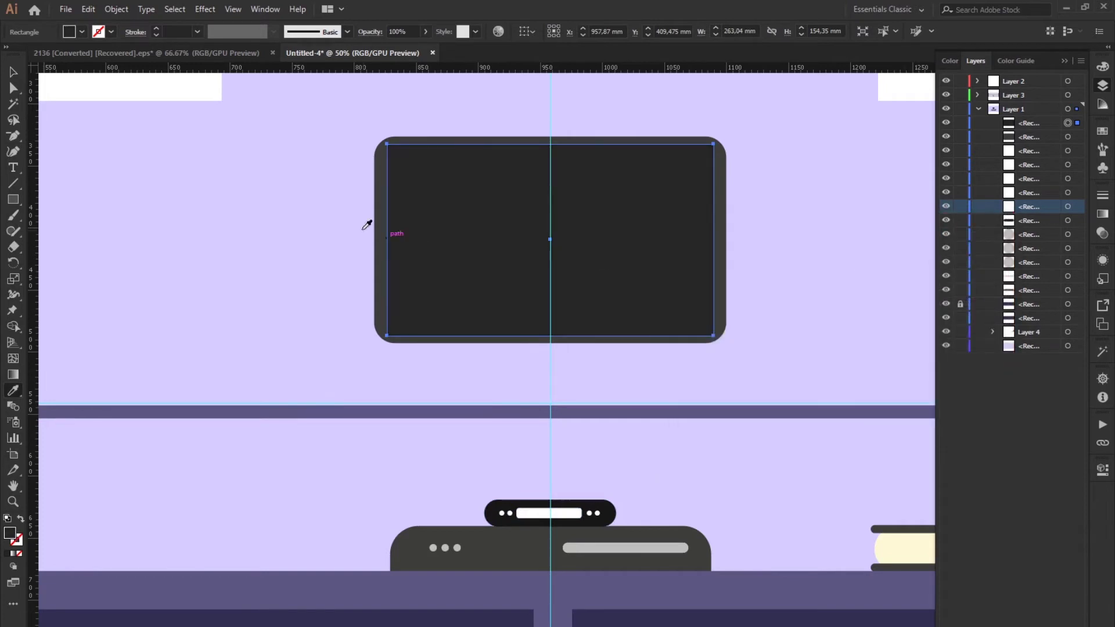
left_click(13, 73)
left_click(377, 280)
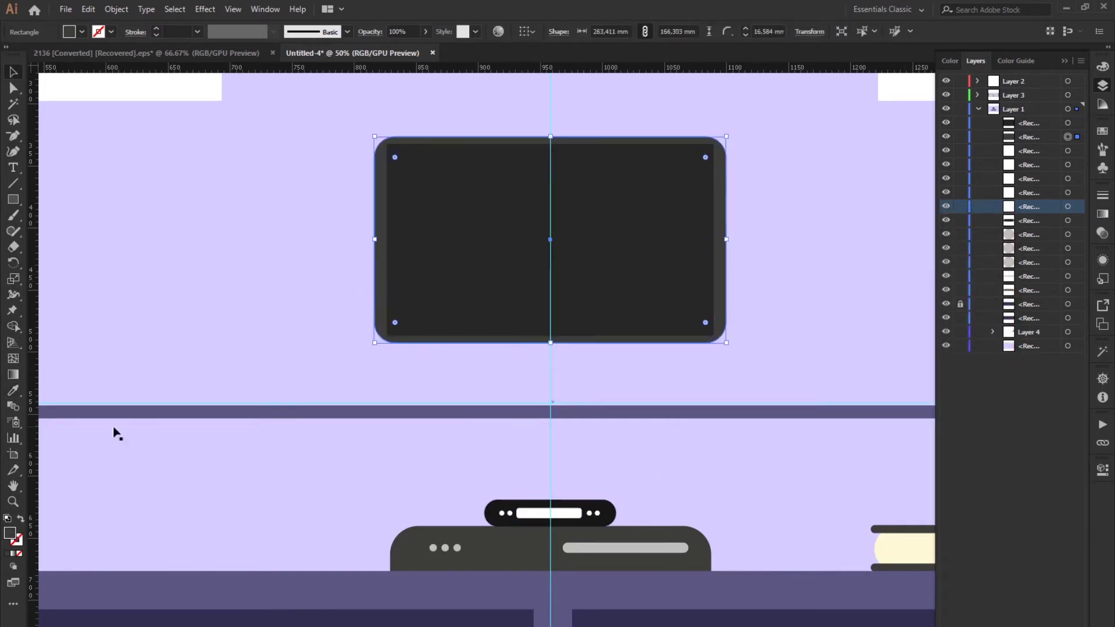
Change the TV frame's fill to mid grey #828282
double_click(12, 535)
left_click_drag(849, 356, 849, 300)
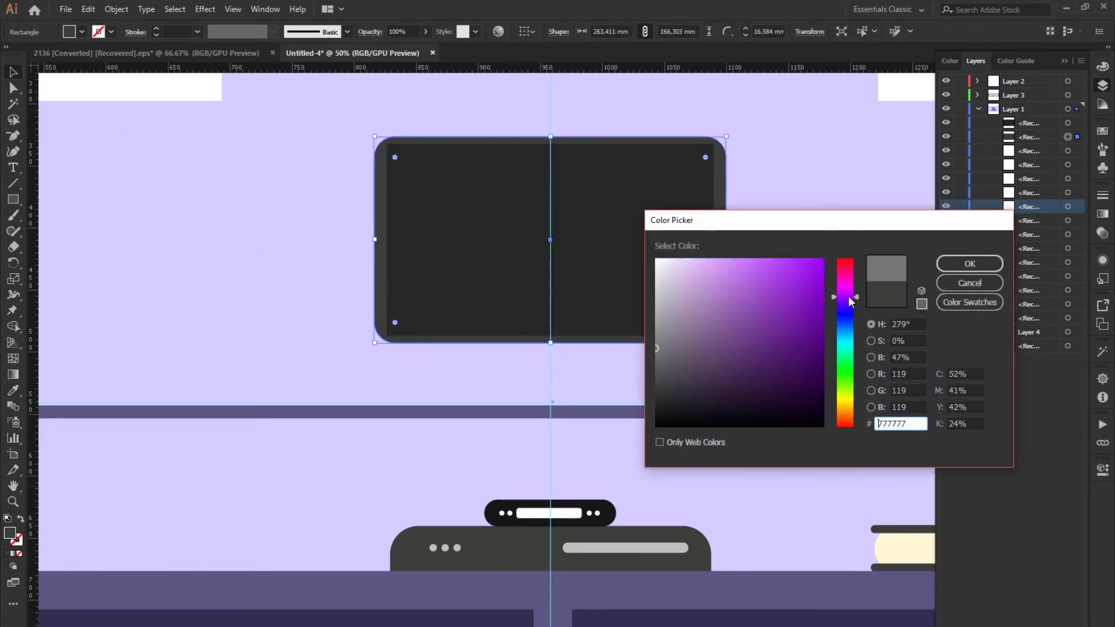
left_click_drag(689, 360, 685, 390)
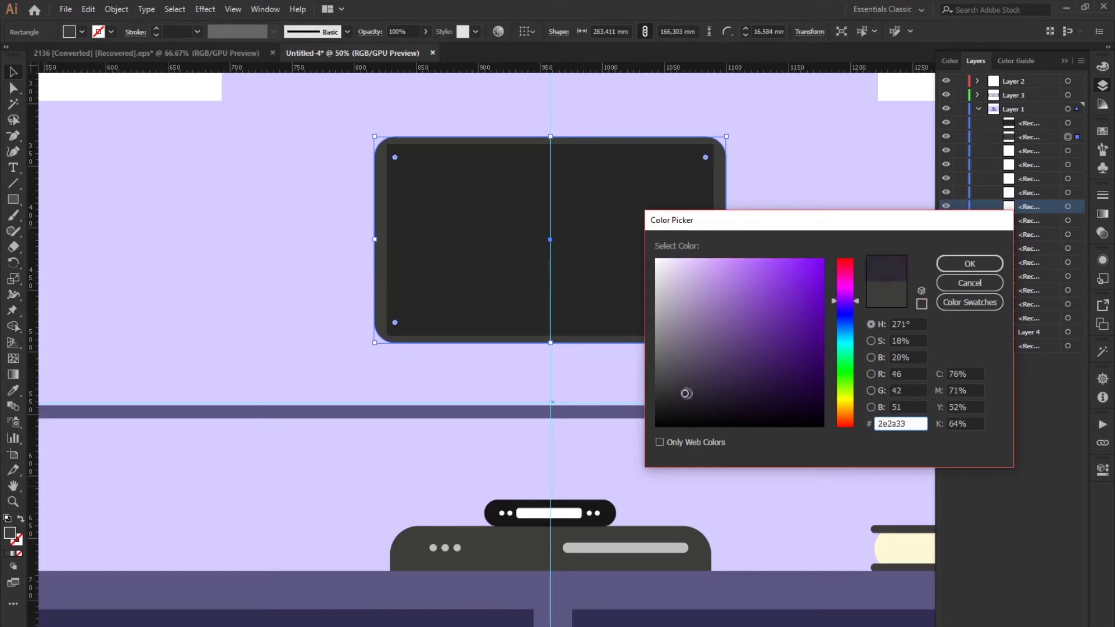
left_click(969, 263)
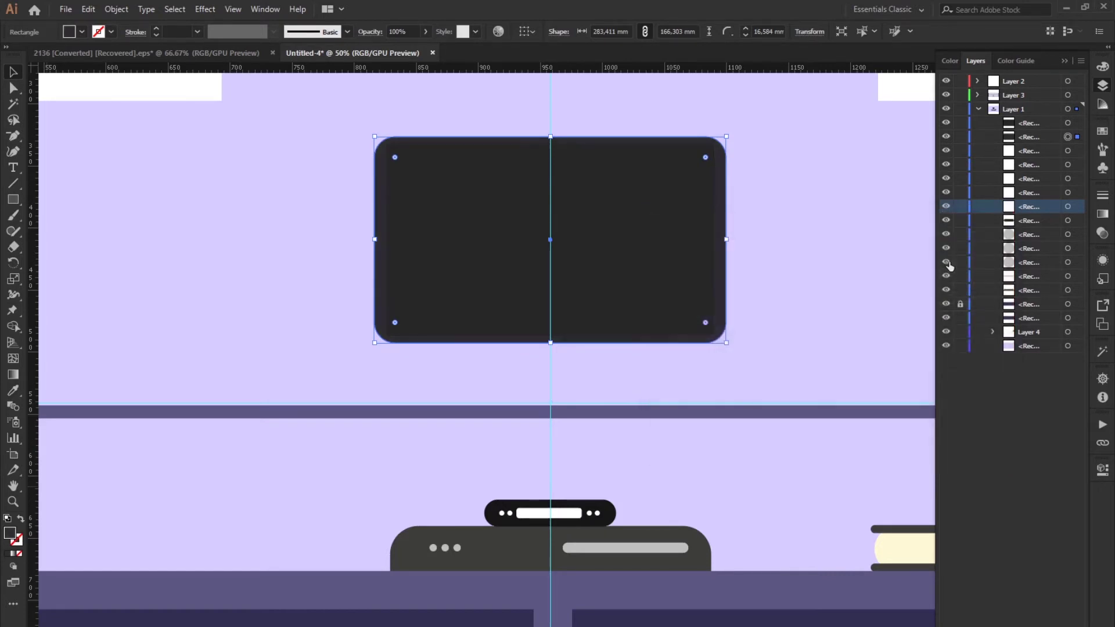
double_click(10, 534)
left_click_drag(653, 356, 650, 339)
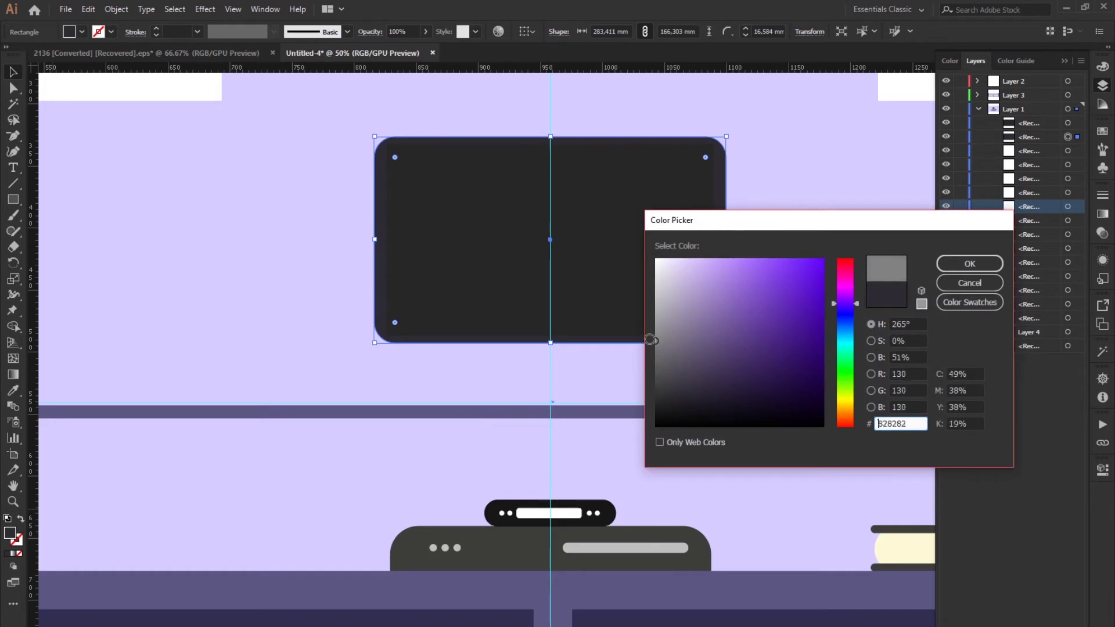
left_click(961, 264)
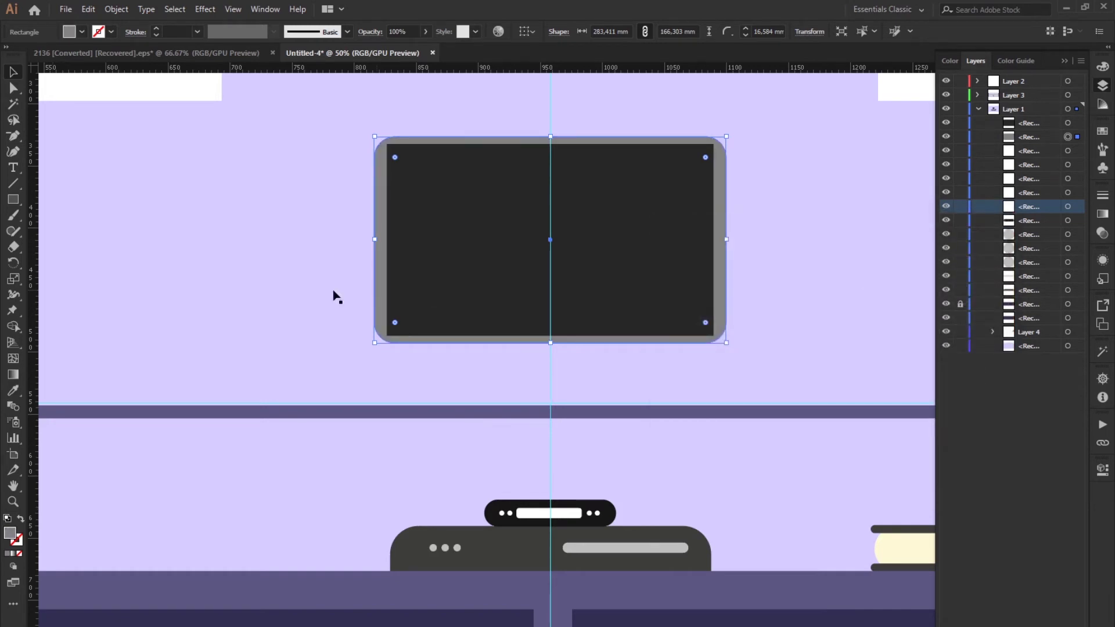
Raise the screen's bottom edge slightly and move the frame and screen down together
left_click(569, 298)
left_click_drag(552, 337, 552, 335)
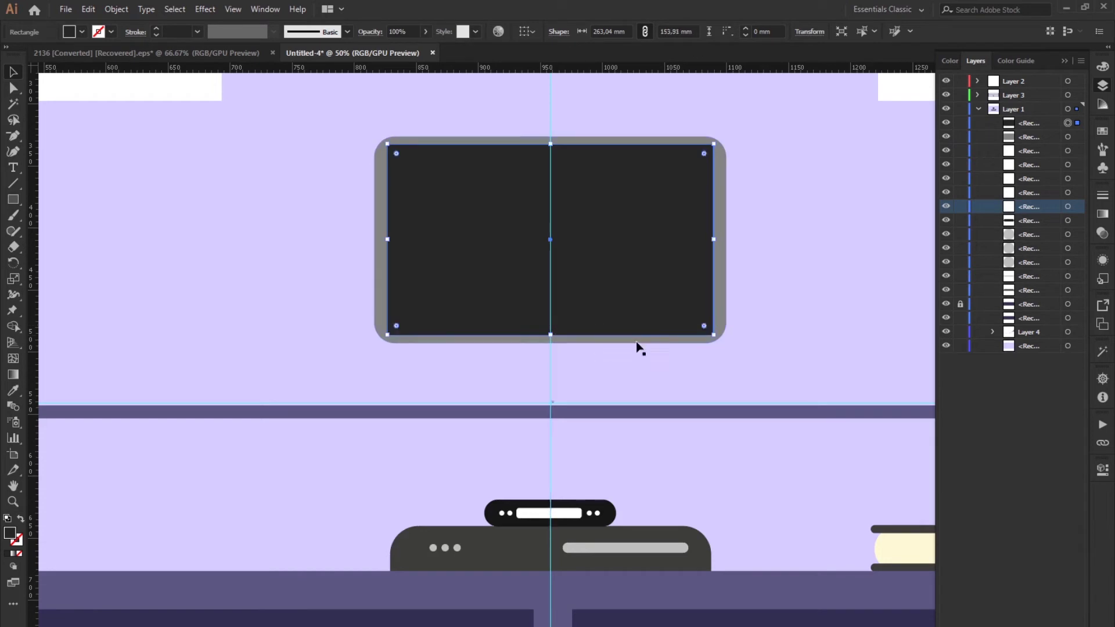
left_click(666, 341, "shift")
left_click_drag(652, 326, 650, 345)
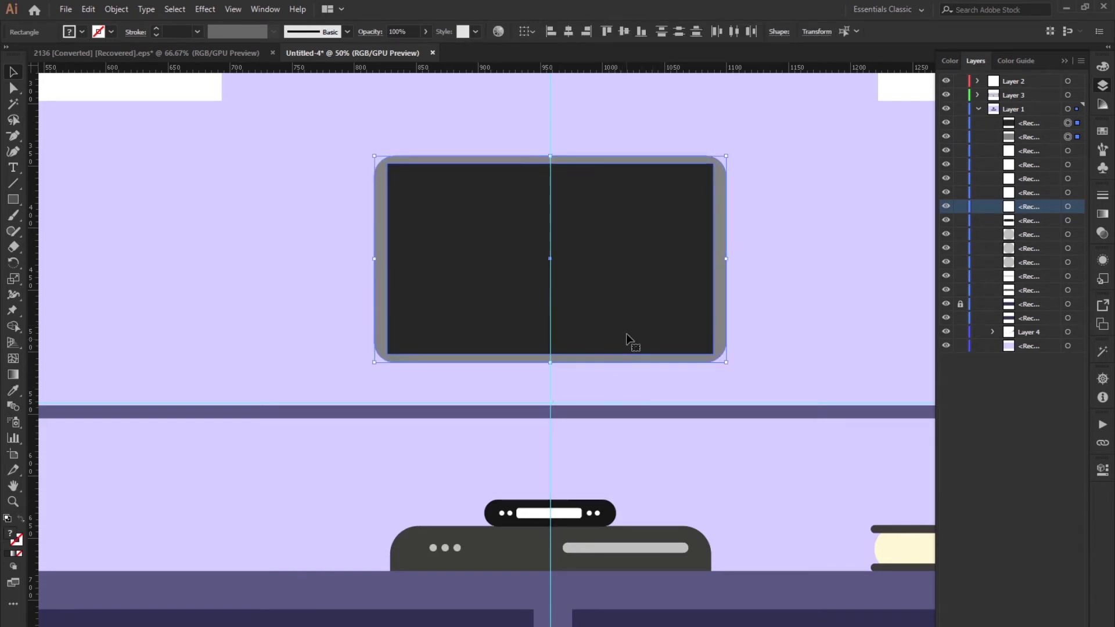
Square the frame's corners and draw a small dark block under its right side
key("ctrl+equal")
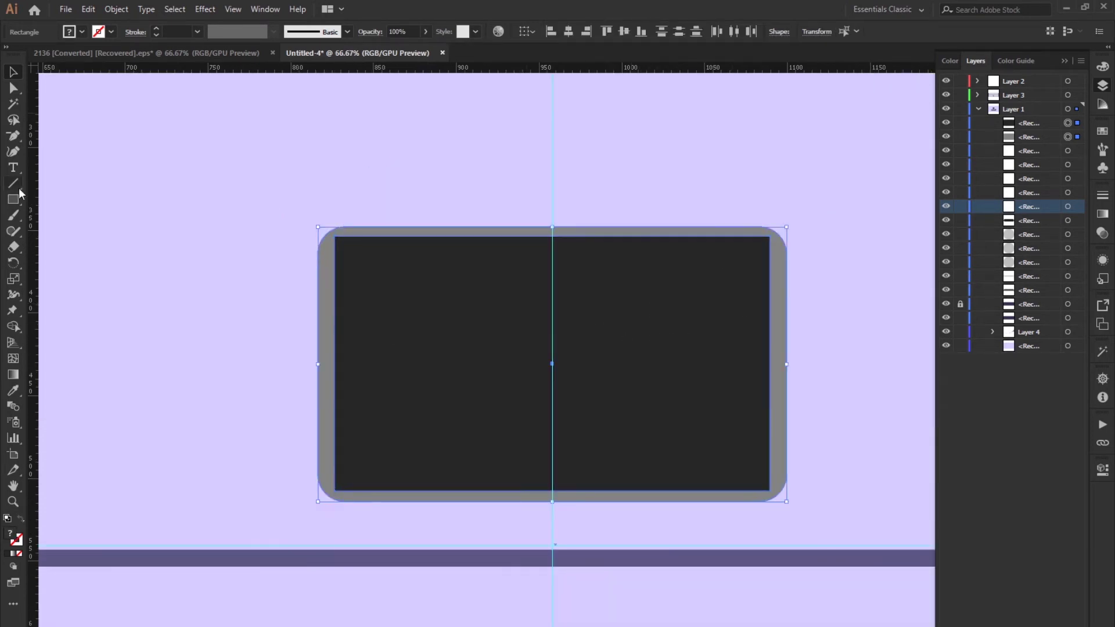
key("a")
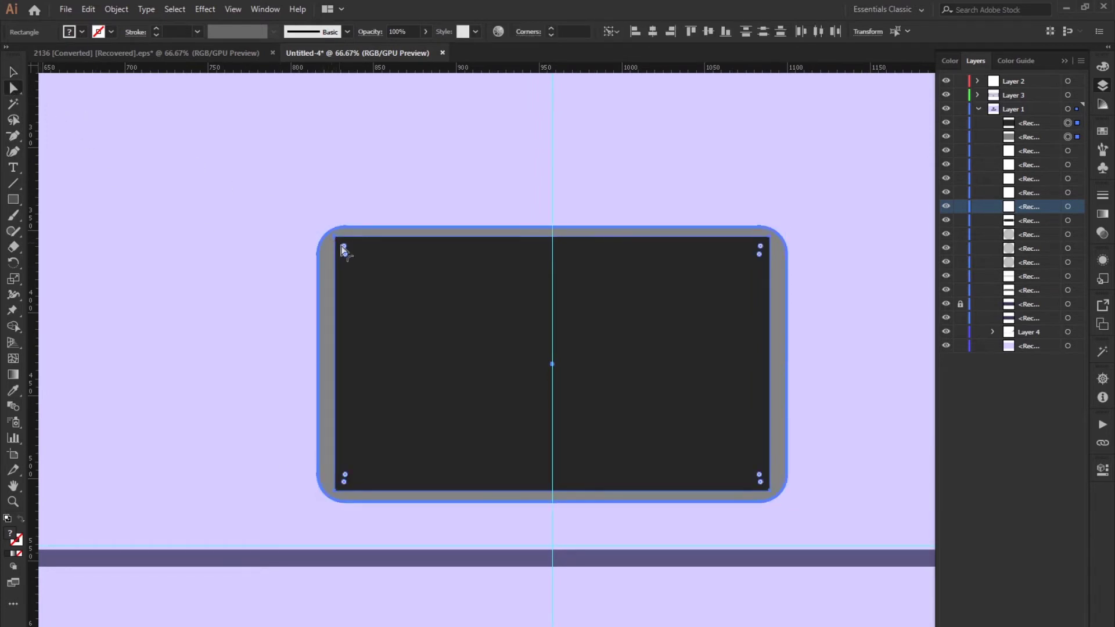
left_click_drag(345, 256, 289, 200)
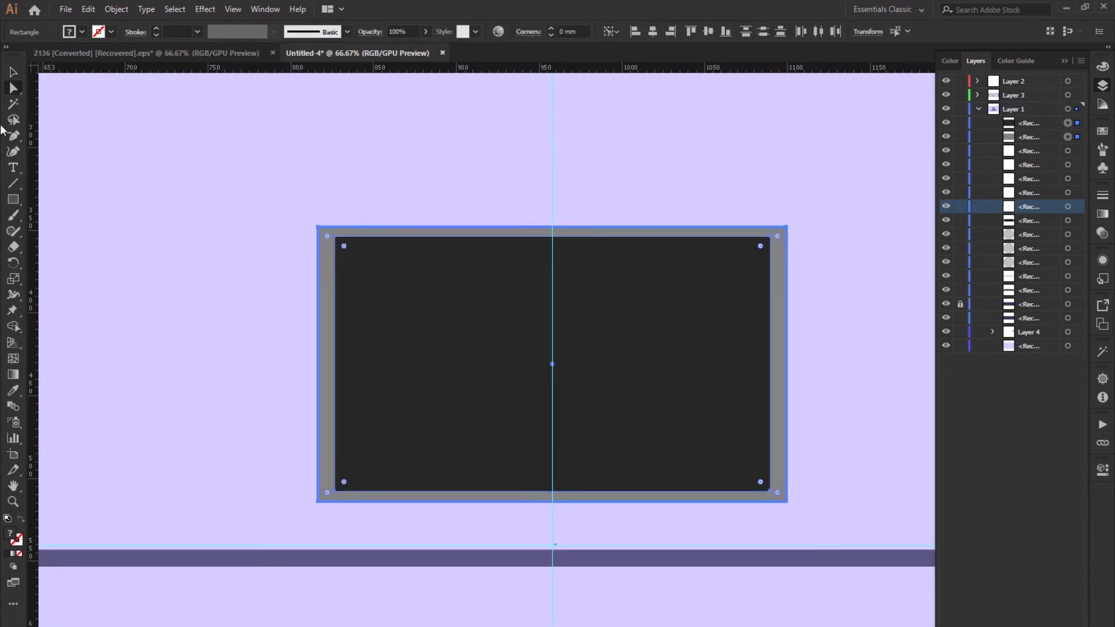
key("v")
left_click(13, 198)
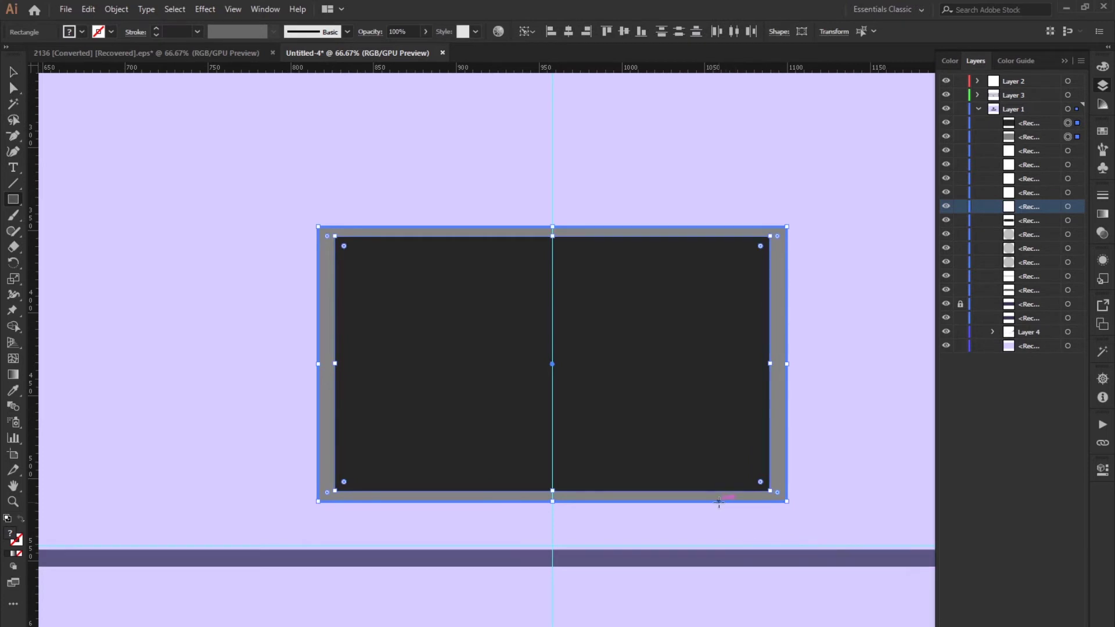
left_click_drag(719, 503, 756, 549)
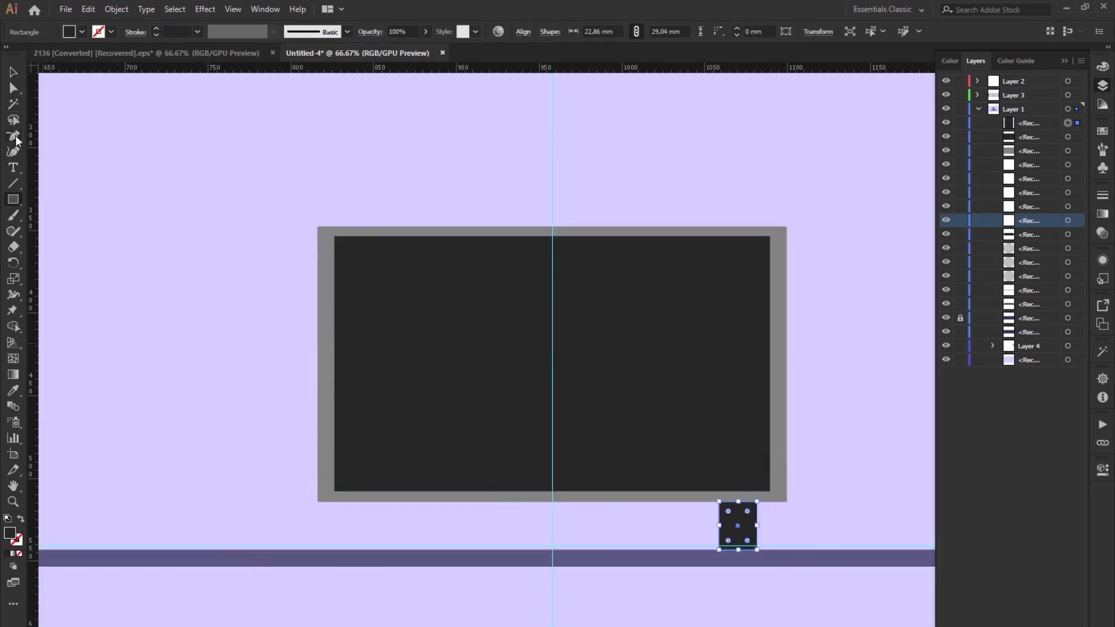
Turn the small block into a slanted leg with the frame's grey fill
left_click_drag(16, 138, 47, 151)
left_click(757, 526)
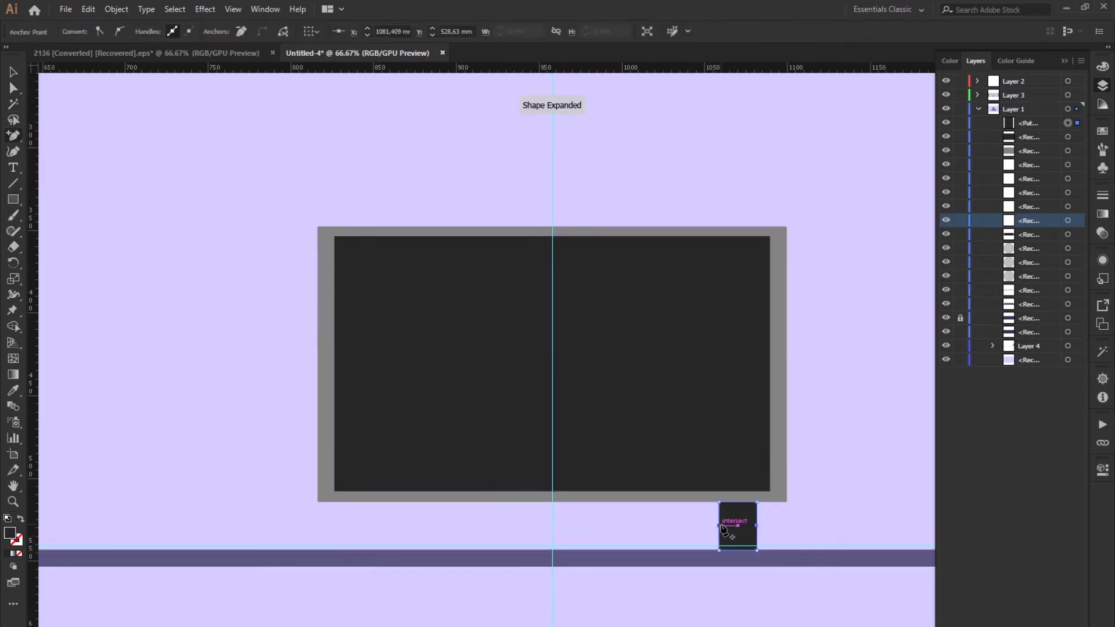
key("a")
left_click(757, 550)
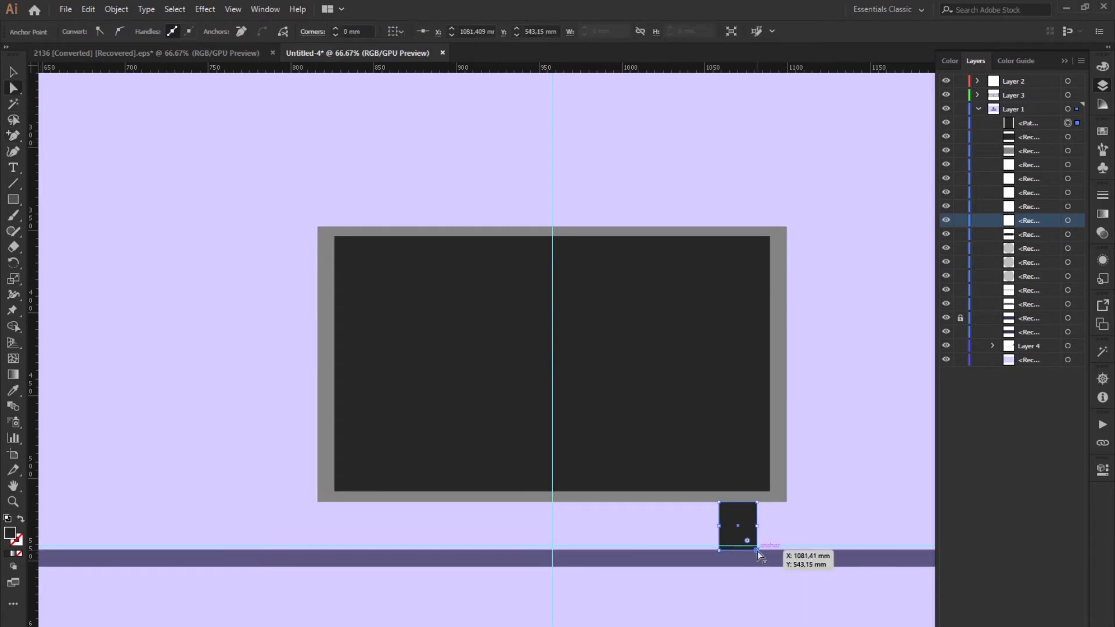
left_click_drag(757, 549, 775, 553)
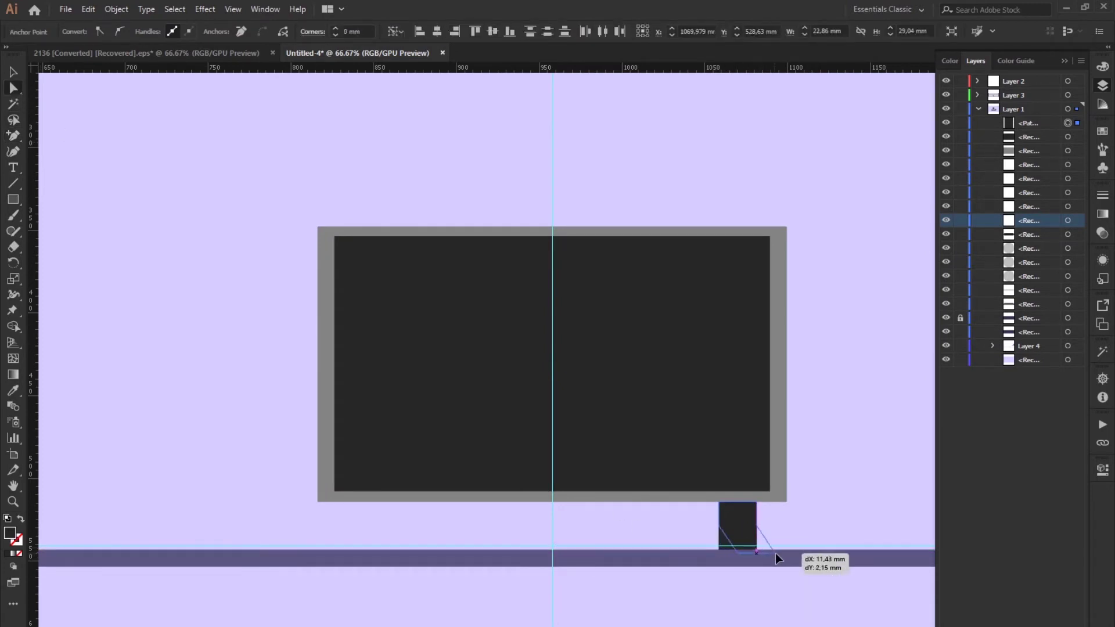
key("i")
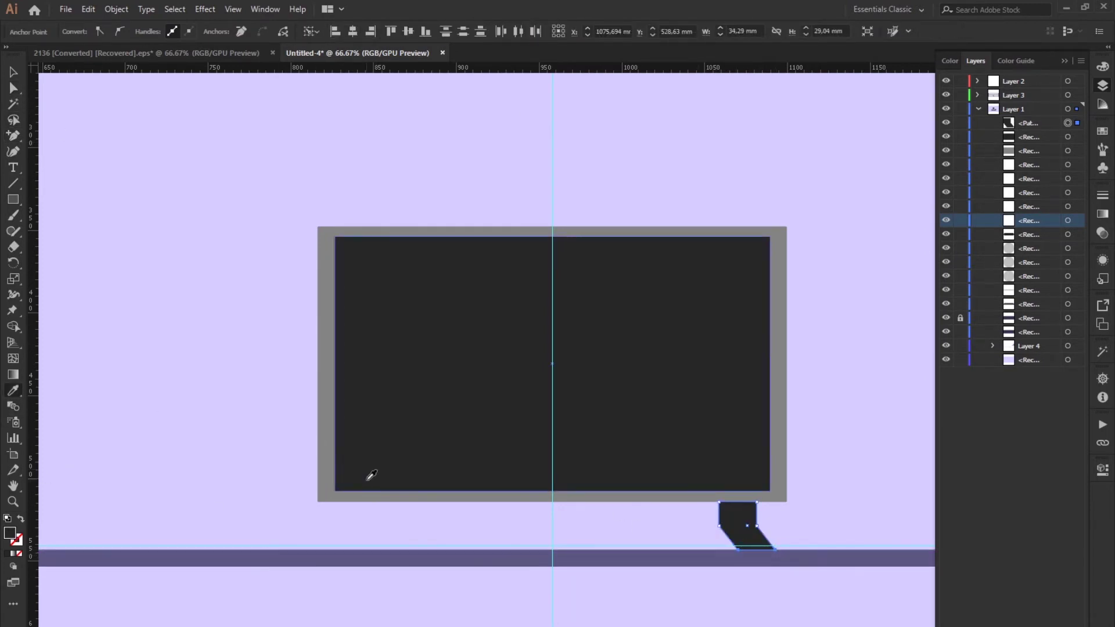
left_click(368, 494)
Round the leg's middle corner, then undo that rounding after cancelling an accidental close
key("a")
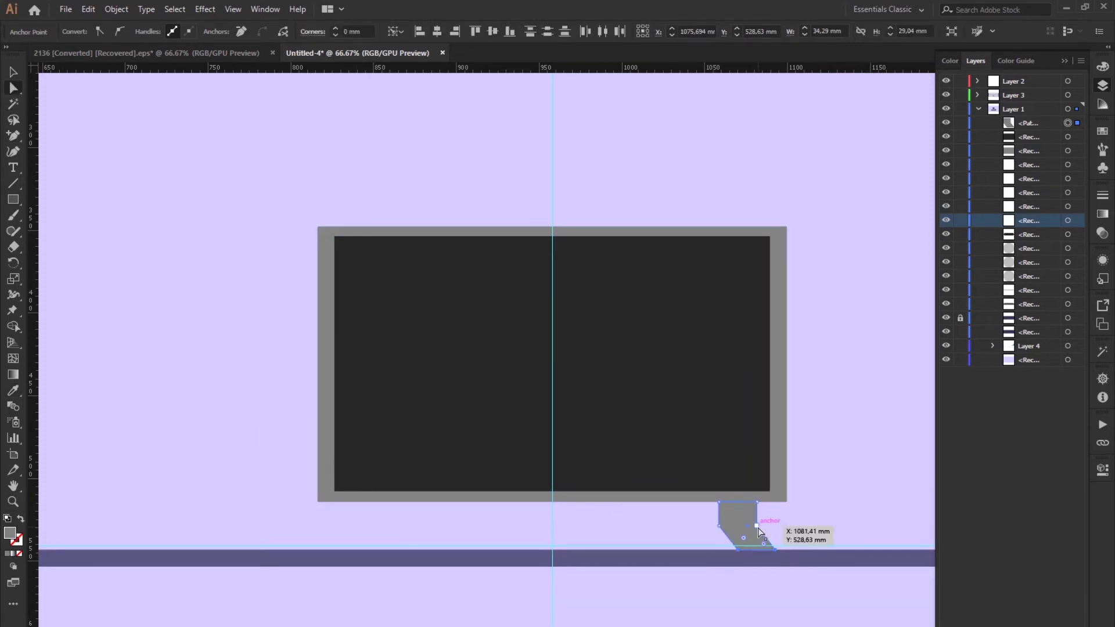
left_click(756, 525)
mouse_move(768, 521)
left_mouse_down()
mouse_move(745, 525)
mouse_move(790, 528)
left_mouse_up()
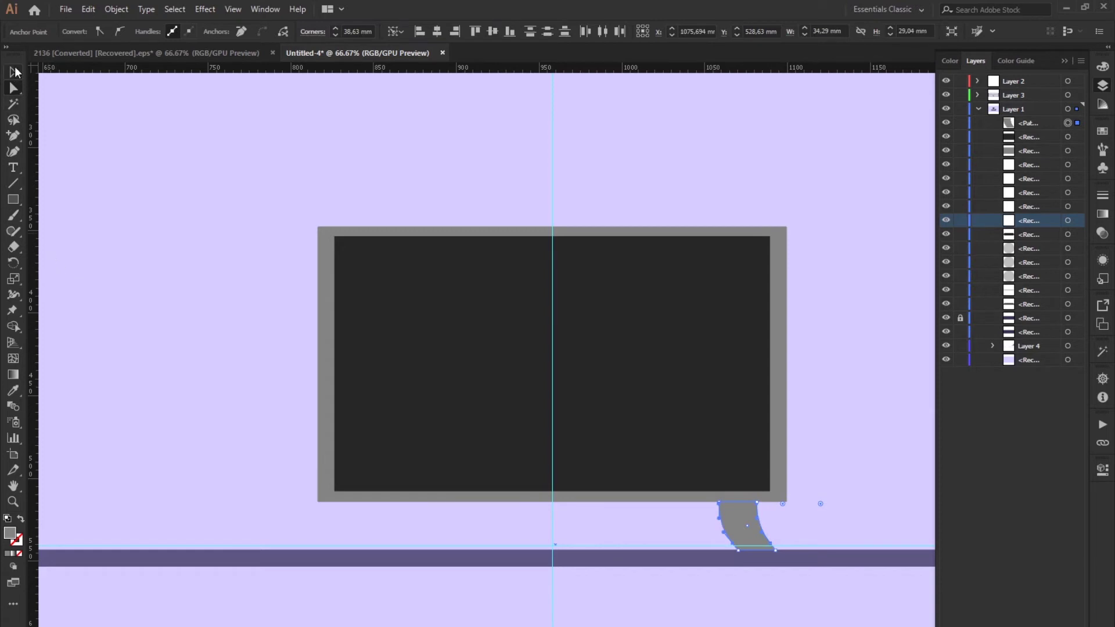
left_click(14, 71)
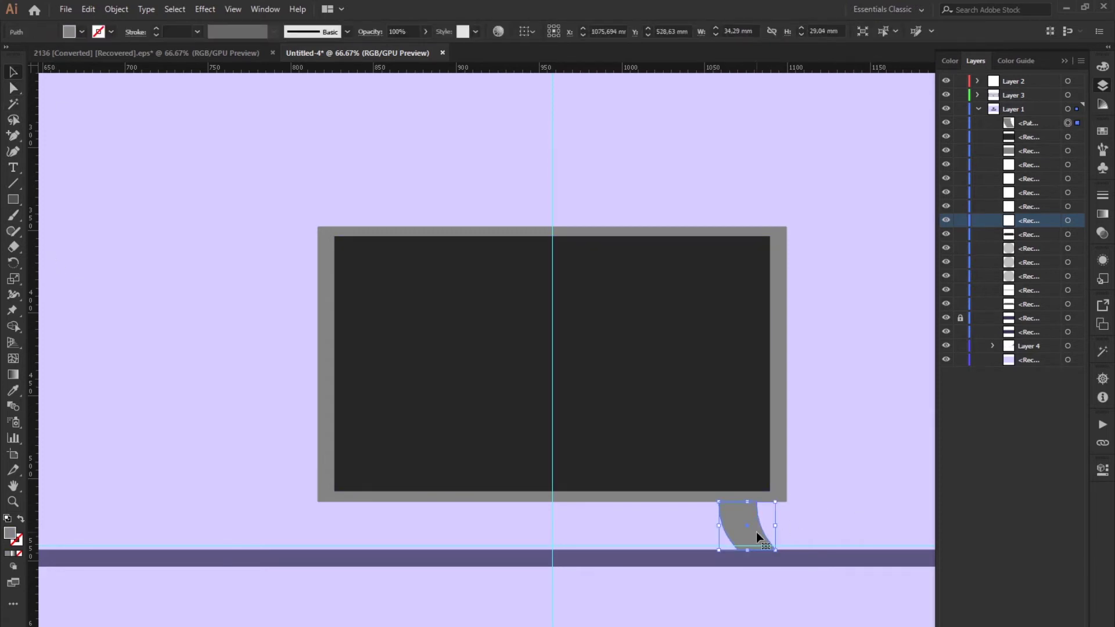
key("ctrl+w")
left_click(697, 357)
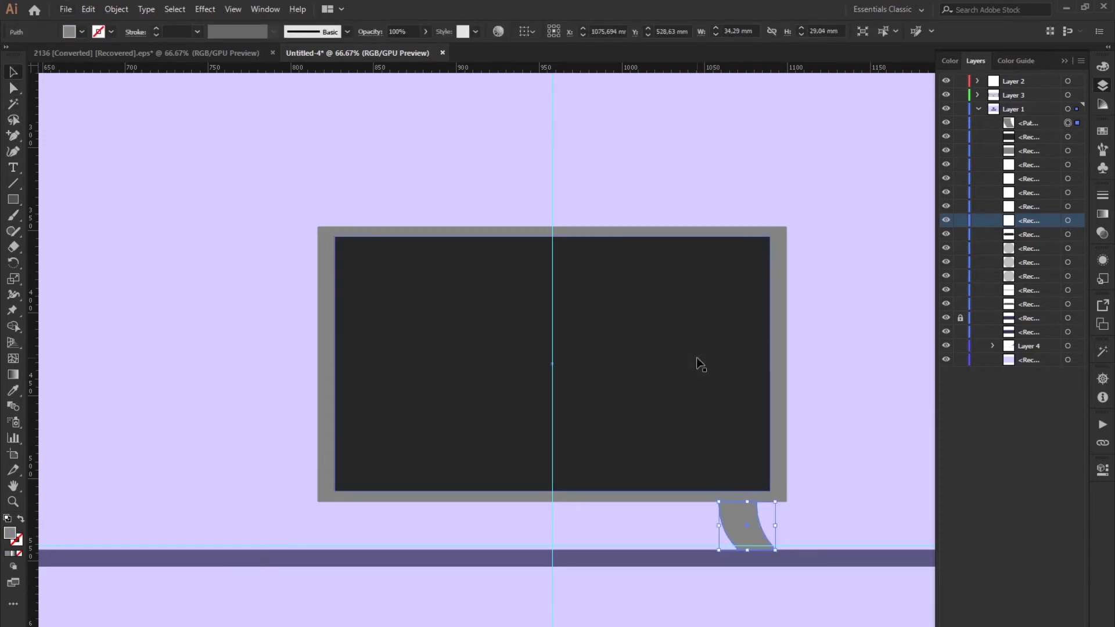
key("ctrl+z")
key("ctrl+z")
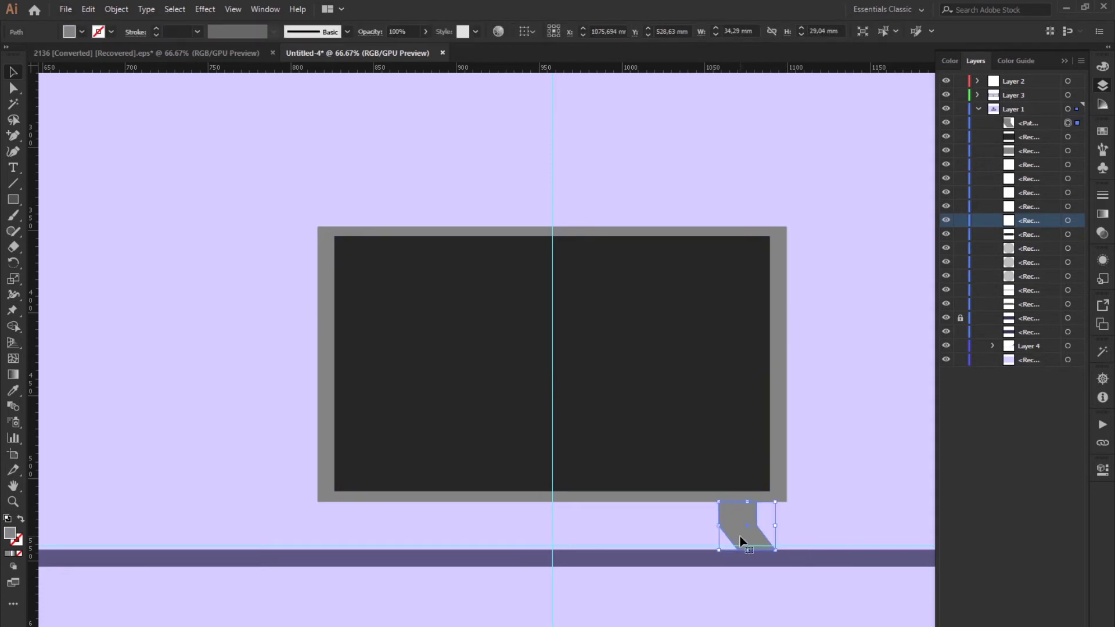
Duplicate the leg, mirror it horizontally, and place it under the TV's left side
key("ctrl+c")
key("ctrl+f")
right_click(739, 535)
left_click(928, 492)
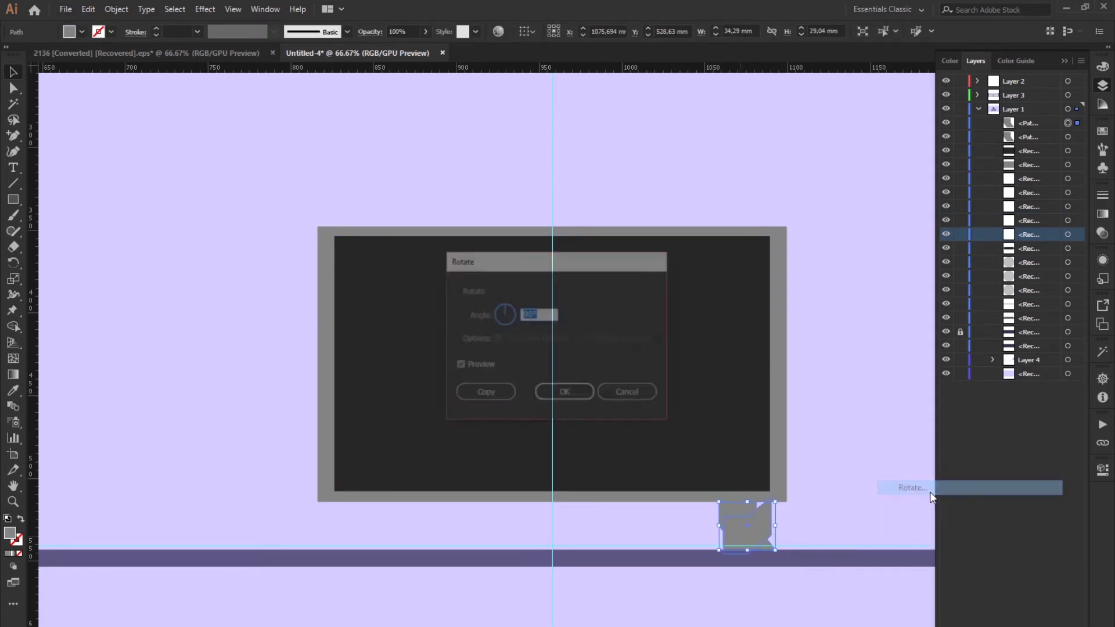
left_click(629, 394)
right_click(743, 525)
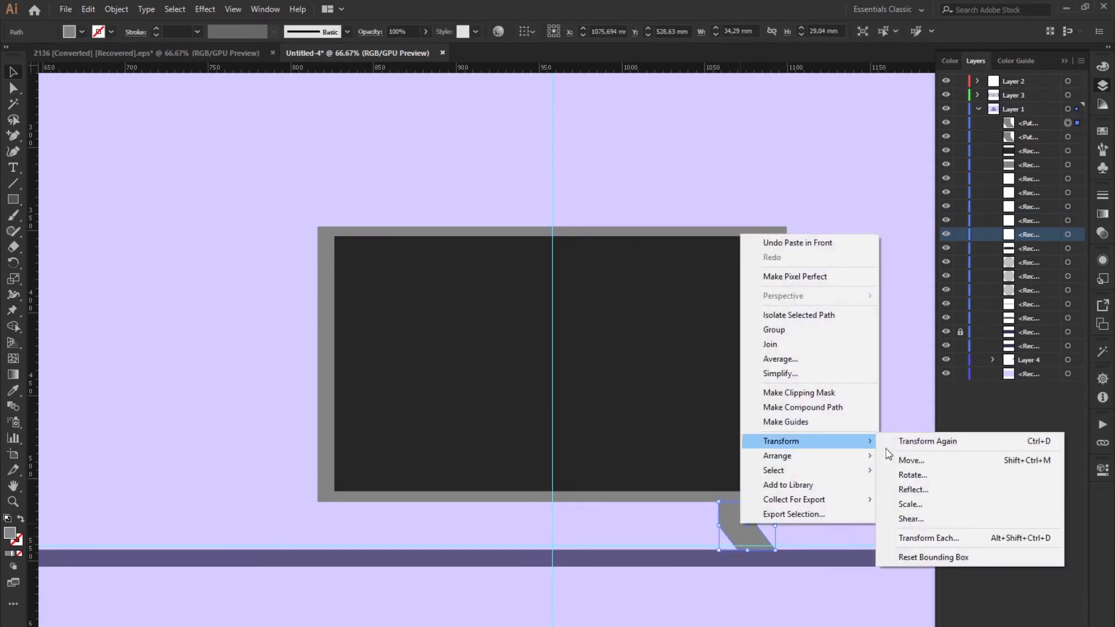
left_click(918, 476)
left_click(629, 393)
right_click(742, 522)
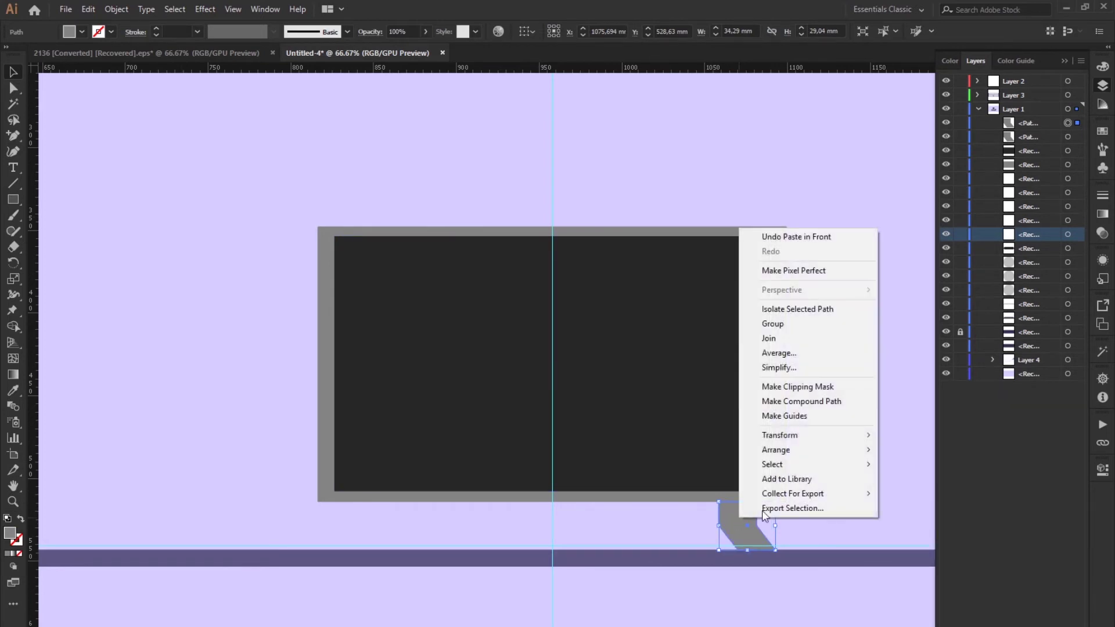
left_click(912, 483)
left_click(485, 428)
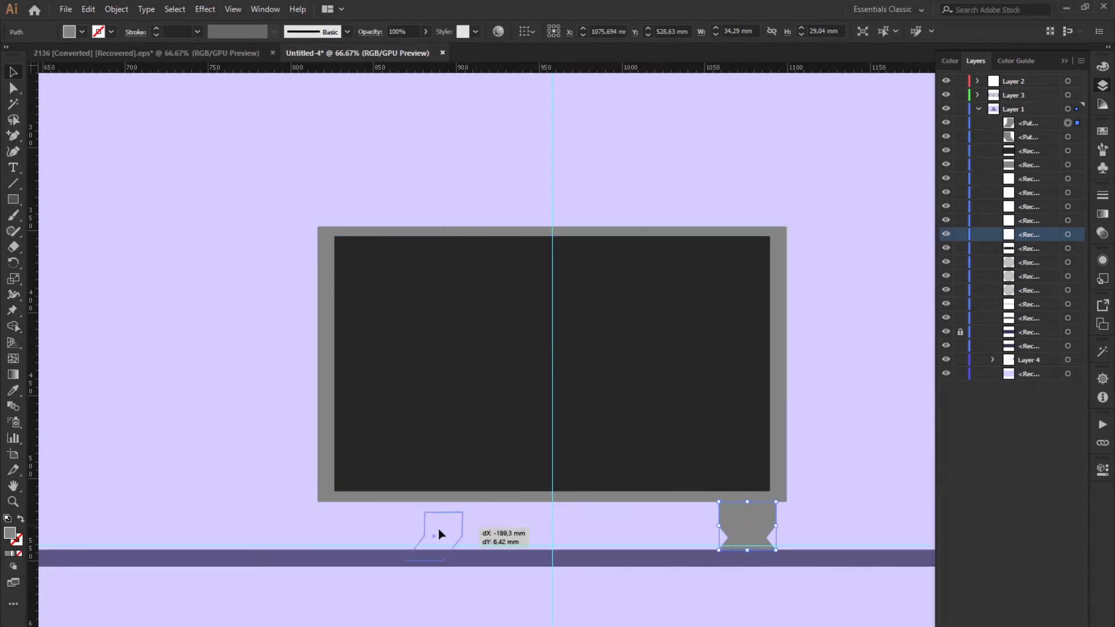
left_click_drag(766, 516, 383, 514)
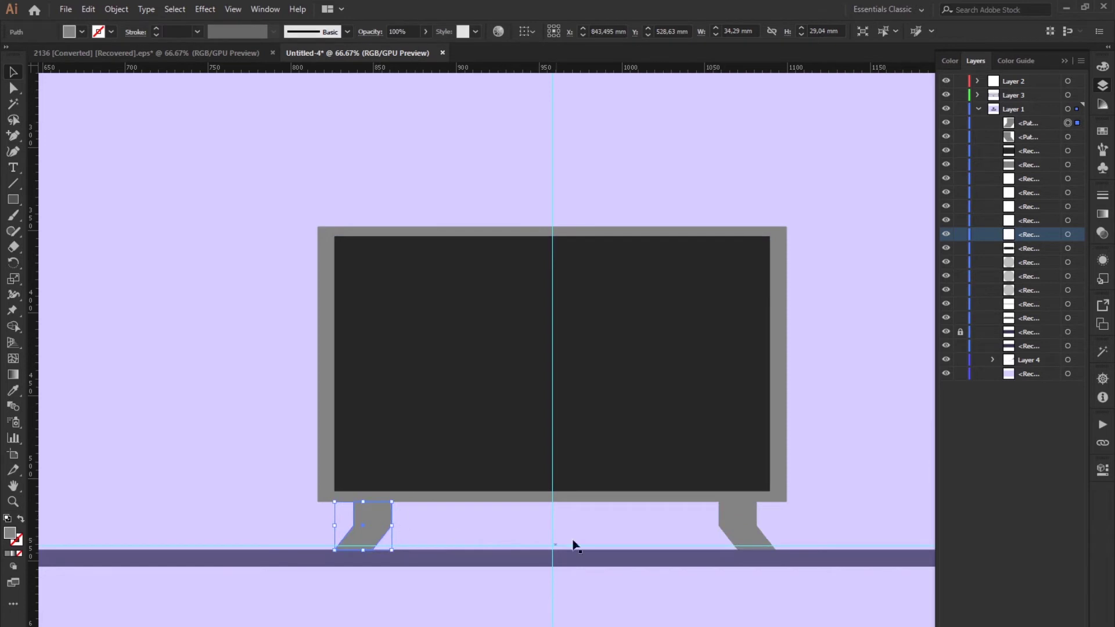
left_click(832, 477)
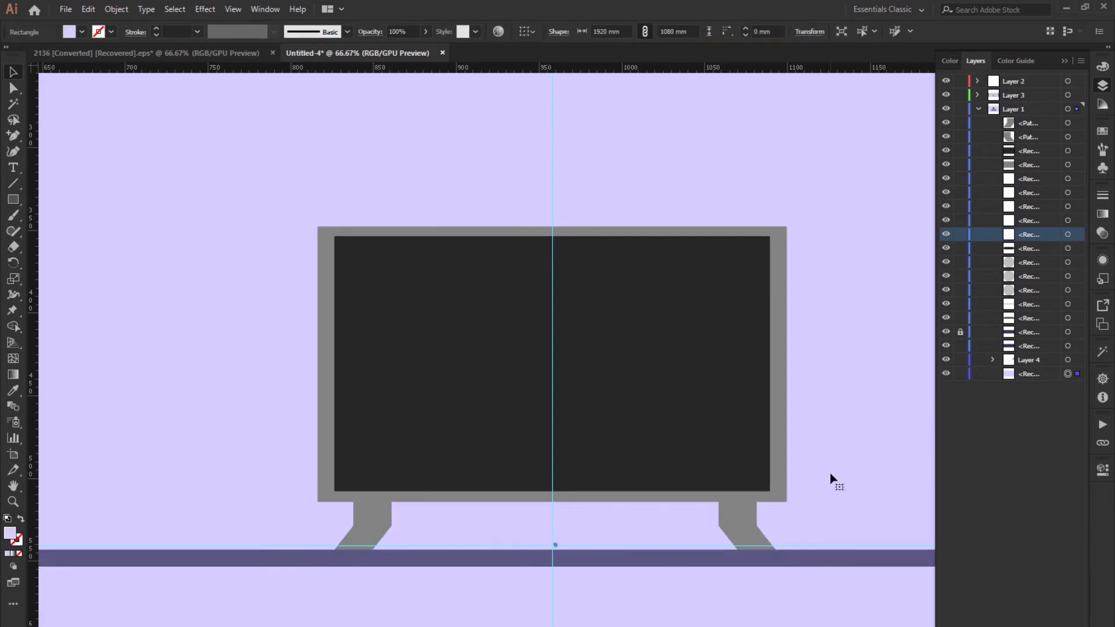
Lock the dark screen rectangle and draw a closed lightning-shaped zigzag path across it
left_click(13, 137)
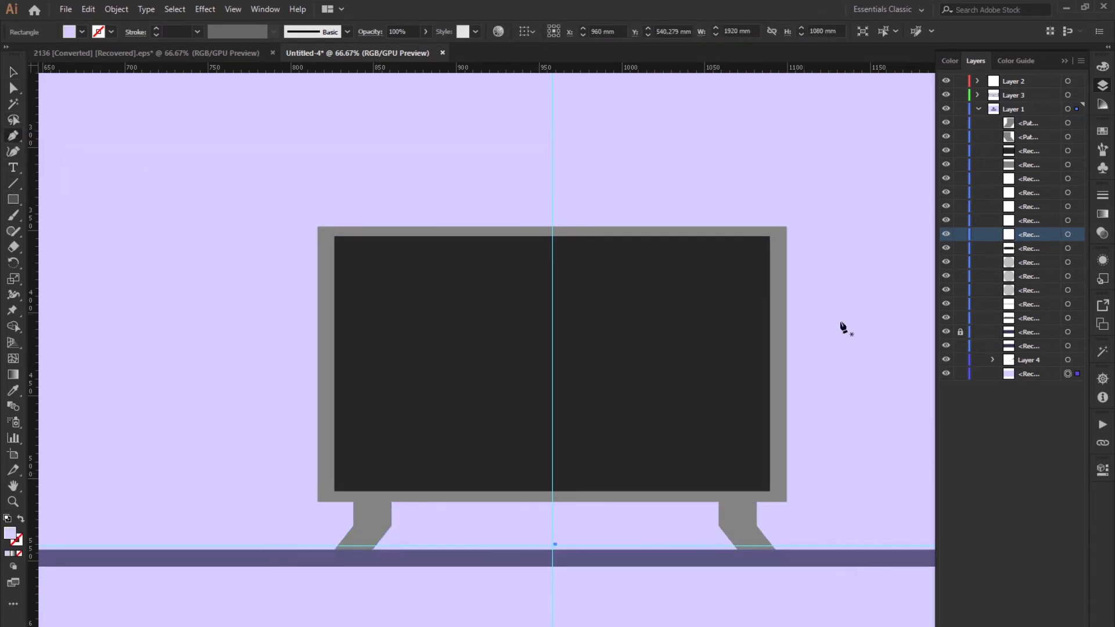
left_click(1068, 150)
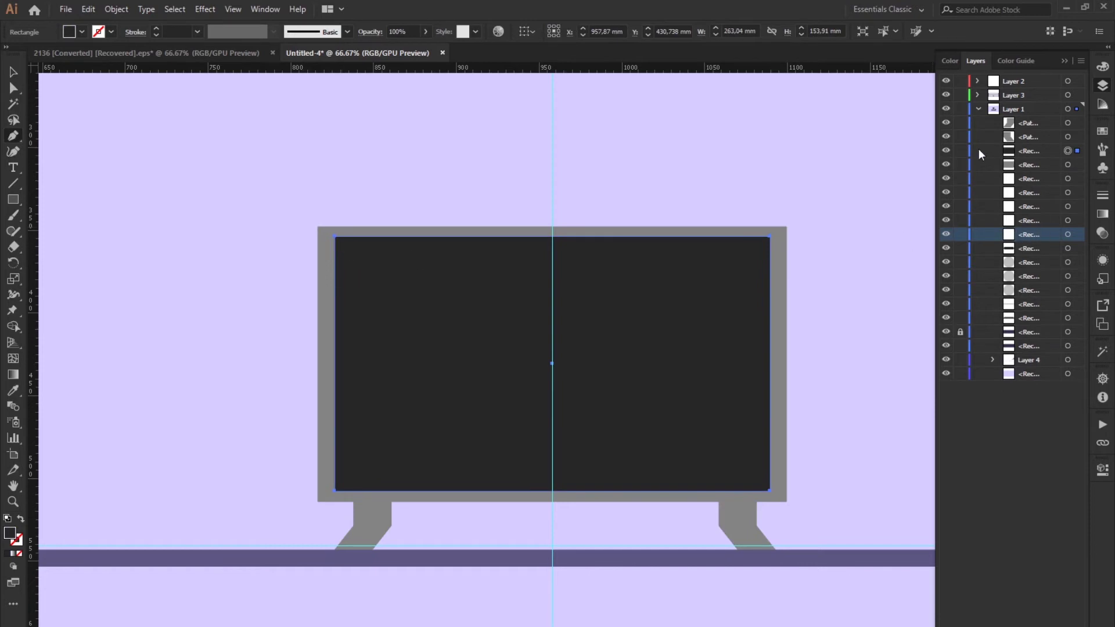
left_click(961, 152)
left_click(335, 237)
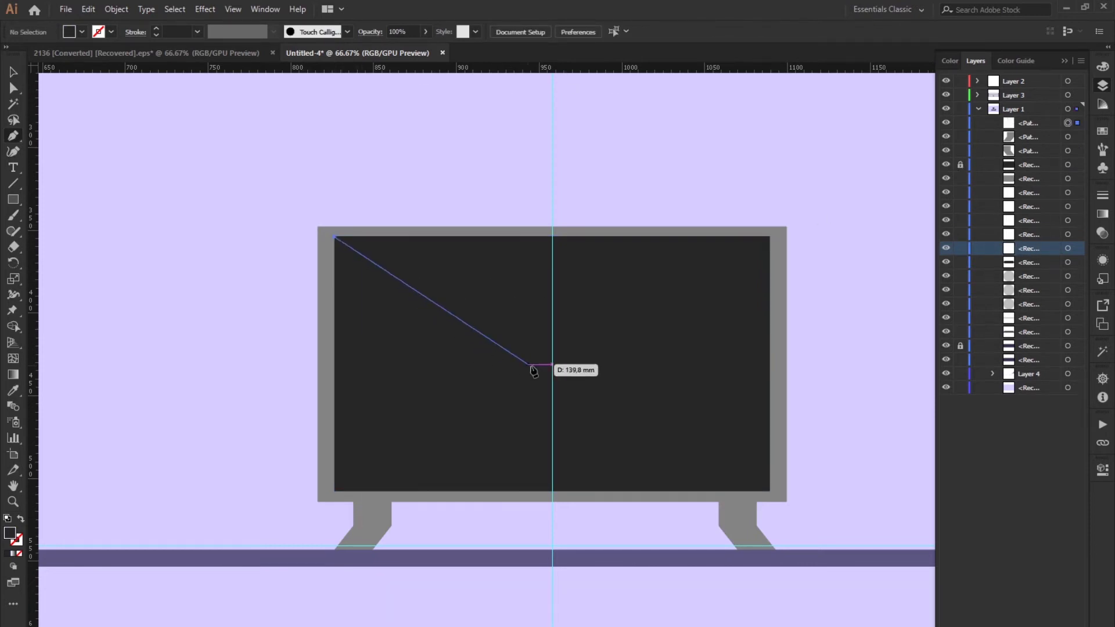
left_click(531, 365)
left_click(522, 313)
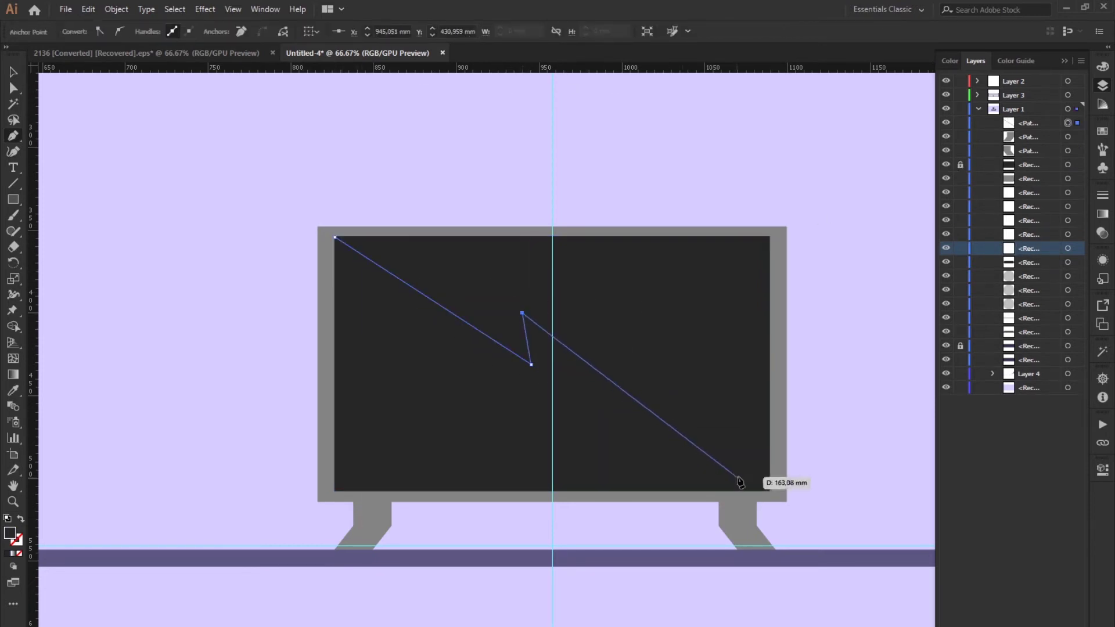
left_click(768, 489)
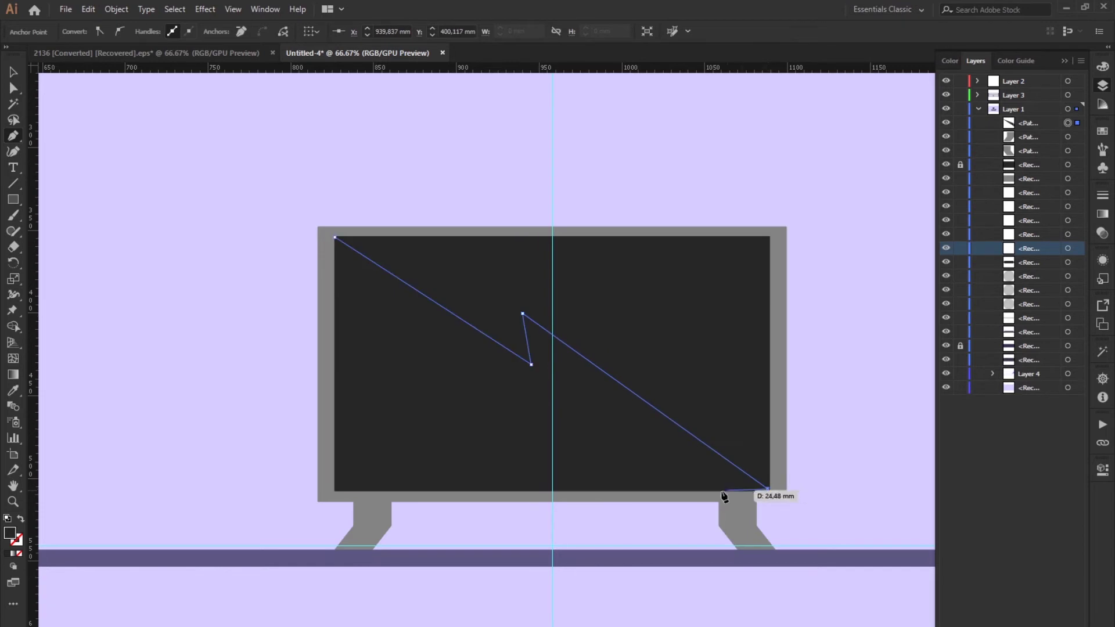
left_click(683, 490)
left_click(552, 375)
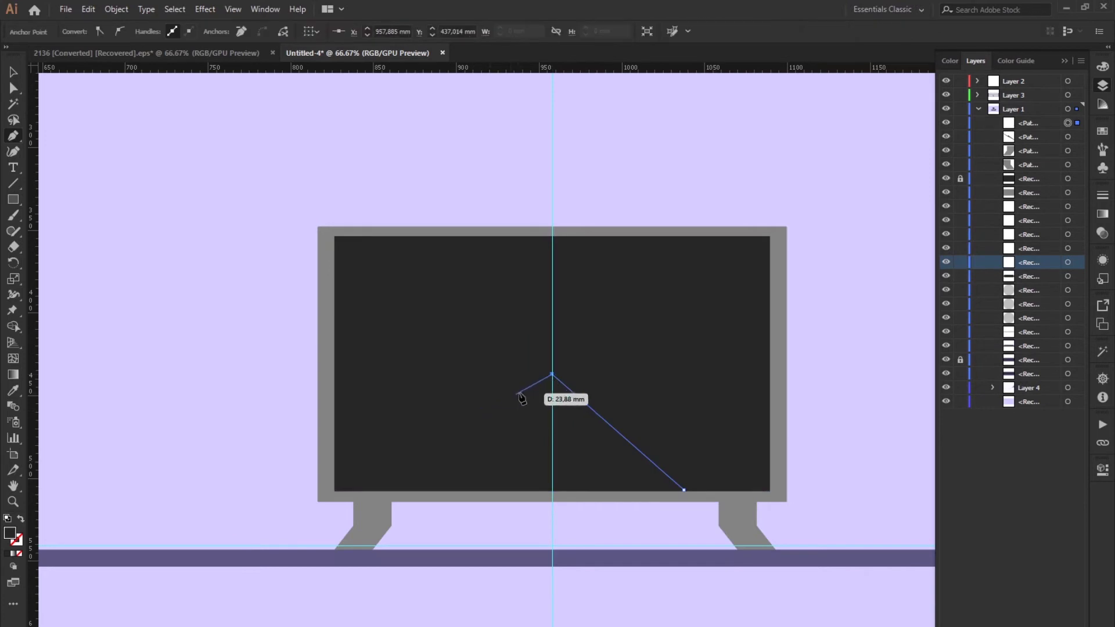
left_click(555, 422)
left_click(335, 283)
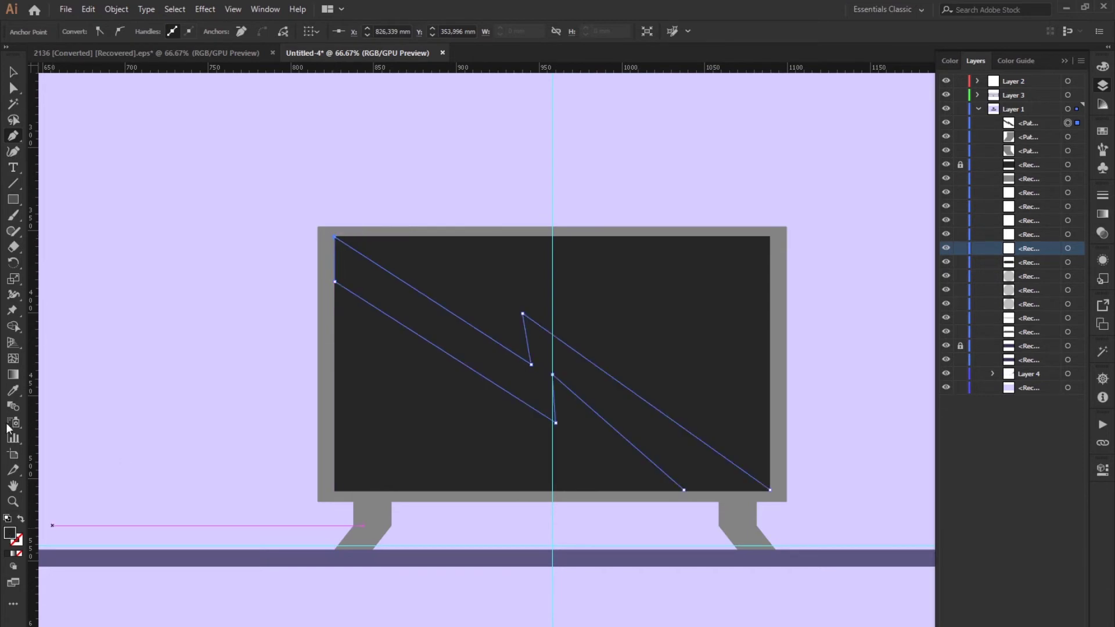
Fill the zigzag with the TV frame's grey and lower its opacity to 64%
left_click(13, 390)
left_click(328, 373)
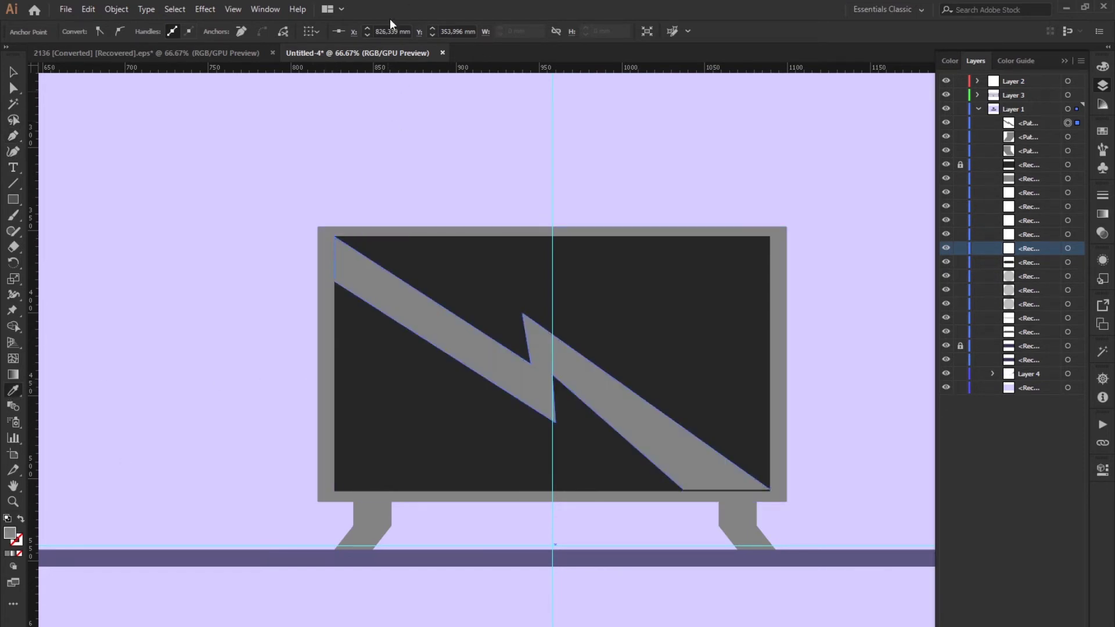
key("v")
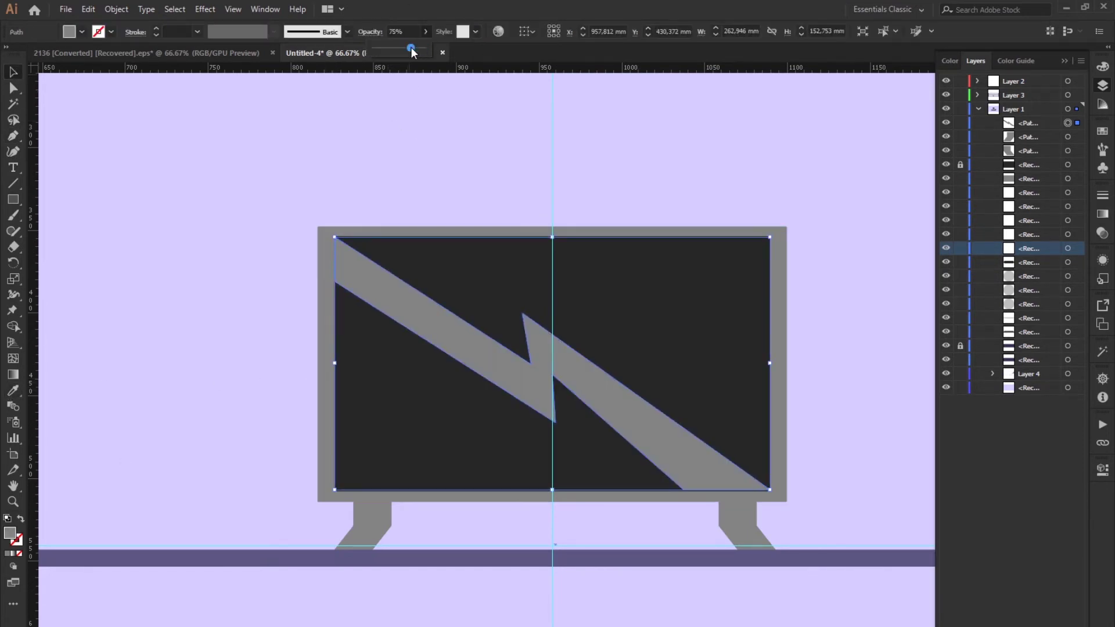
left_click_drag(411, 51, 382, 52)
key("ctrl+minus")
key("ctrl+minus")
key("ctrl+minus")
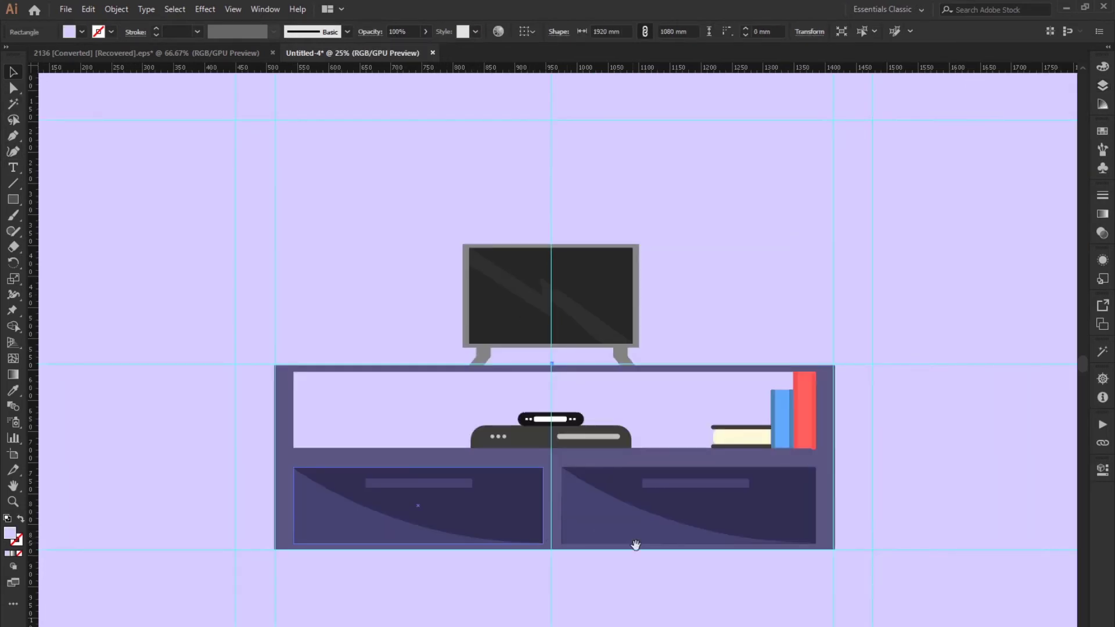
Draw a tall rectangle left of the TV stand in the cabinet's dark purple
scroll(636, 543, "down", 3)
left_click(340, 484)
scroll(340, 485, "left", 3)
key("m")
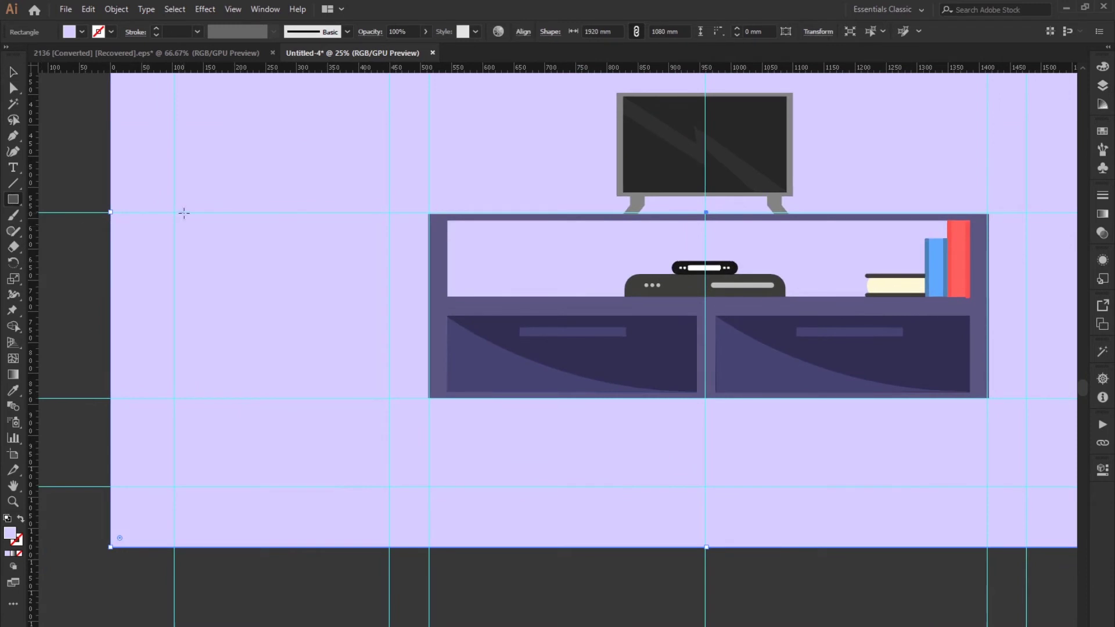
left_click_drag(174, 213, 390, 486)
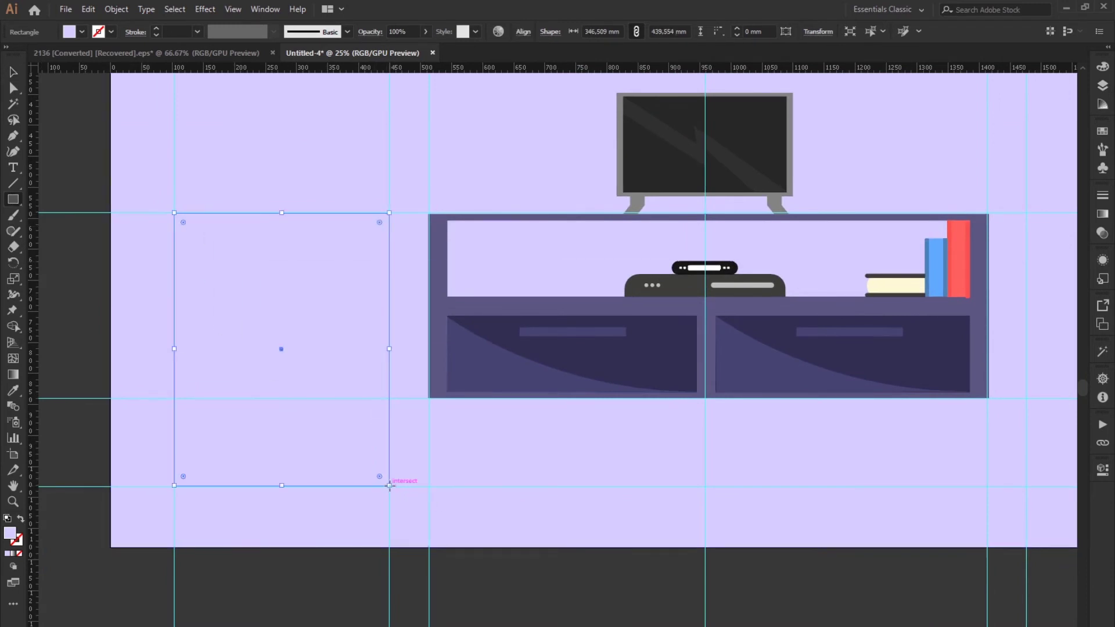
left_click(13, 389)
left_click(444, 290)
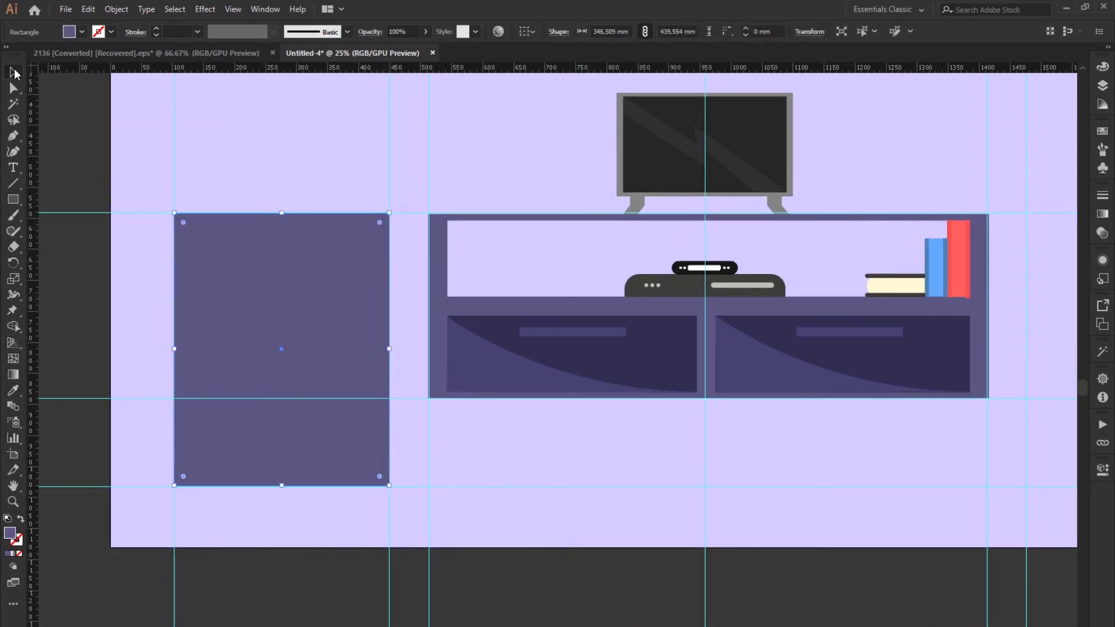
Cut an inset inner copy out with Pathfinder Minus Front, leaving a hollow frame
left_click(14, 72)
left_click_drag(389, 214, 378, 228)
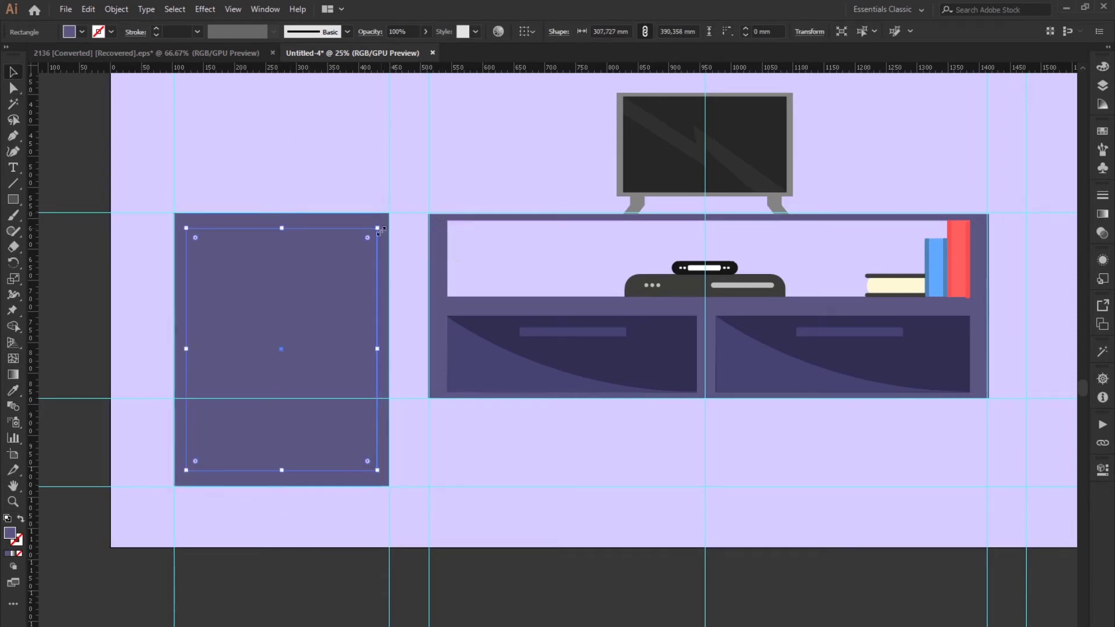
left_click(1101, 469)
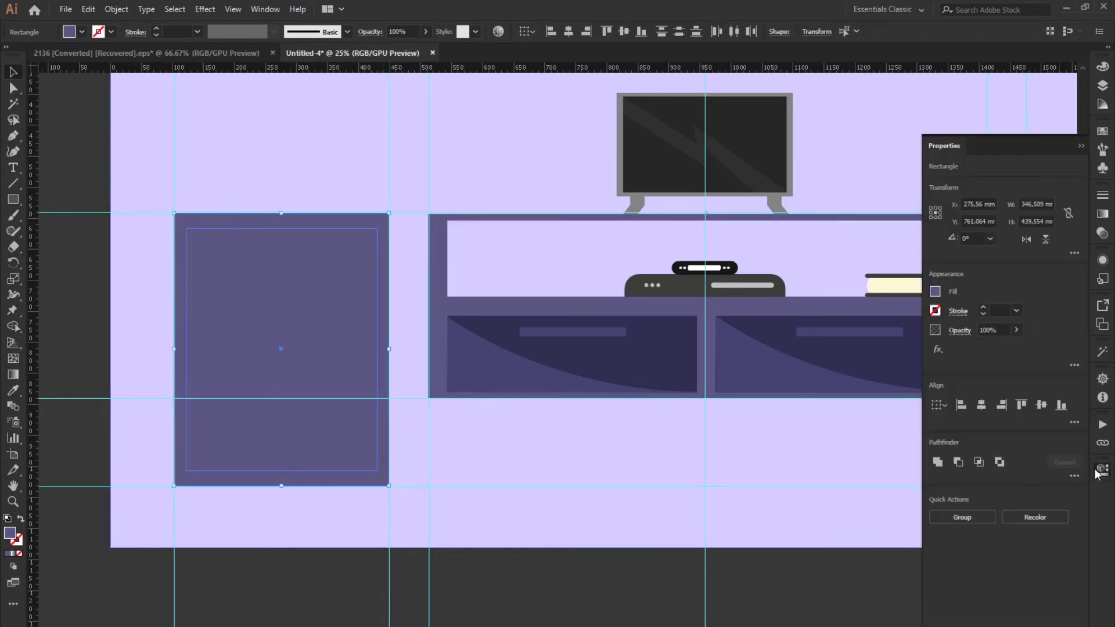
left_click(937, 461)
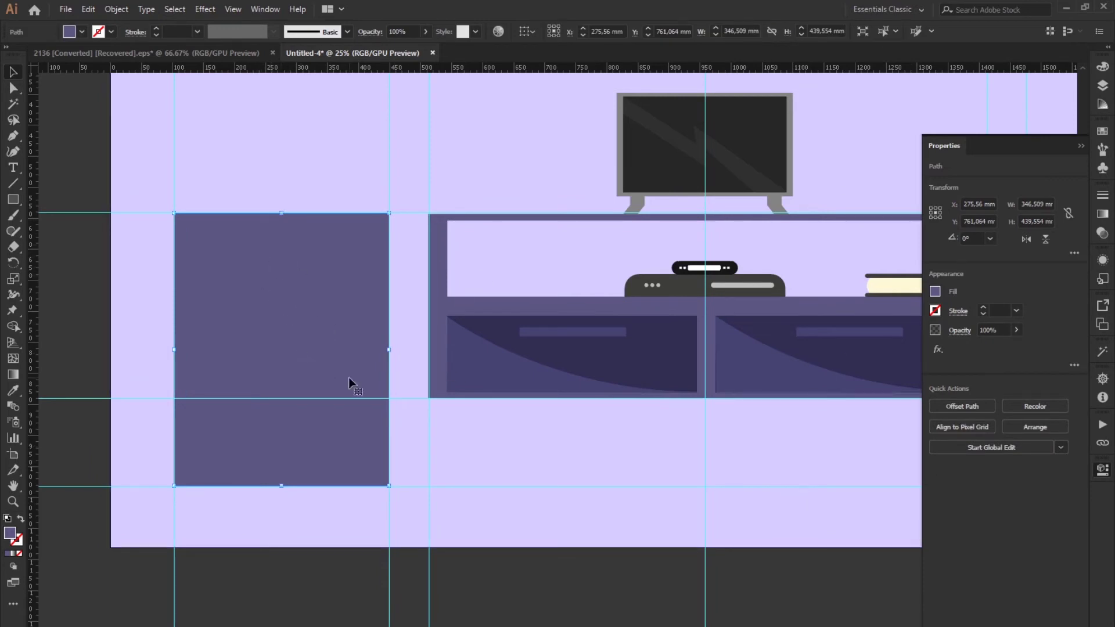
key("ctrl+z")
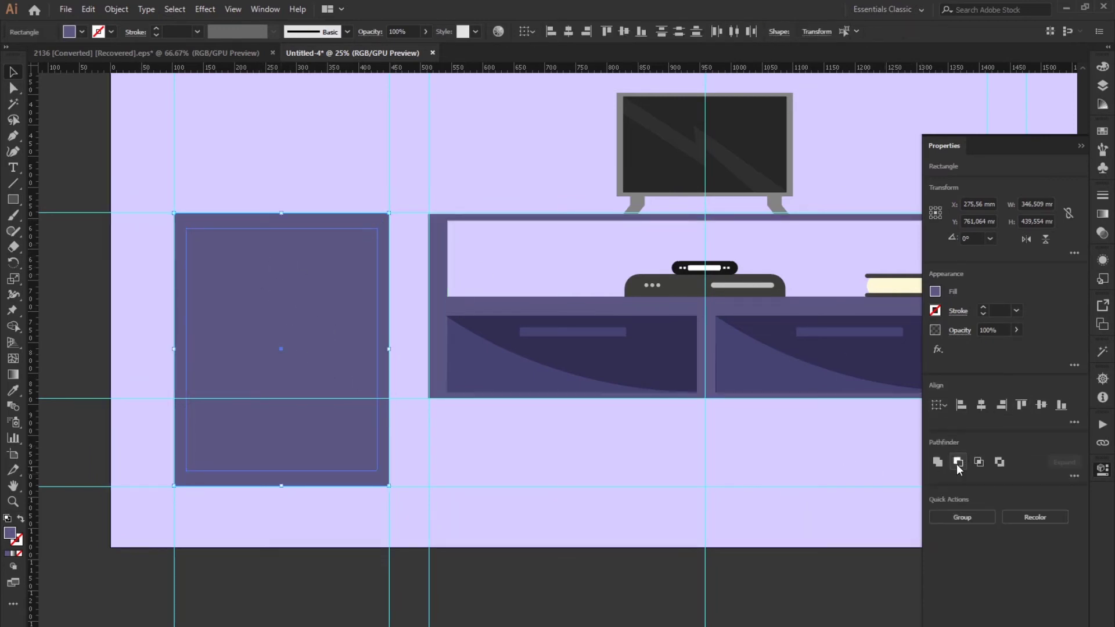
left_click(958, 462)
left_click(539, 526)
left_click(705, 349)
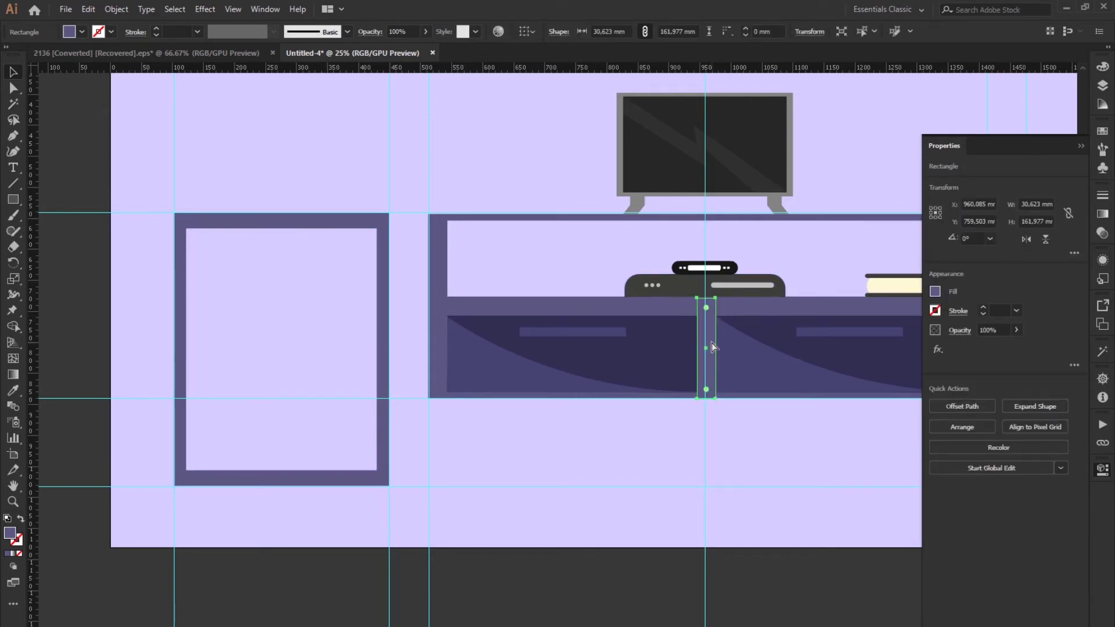
Copy the stand's divider into the frame, rotated 90° and stretched full width as the upper shelf
mouse_move(712, 346)
left_mouse_down()
mouse_move(464, 377)
mouse_move(483, 374)
left_mouse_up()
key("ctrl+z")
mouse_move(706, 368)
left_mouse_down()
mouse_move(394, 364)
mouse_move(321, 350)
left_mouse_up()
left_click_drag(326, 393, 273, 347)
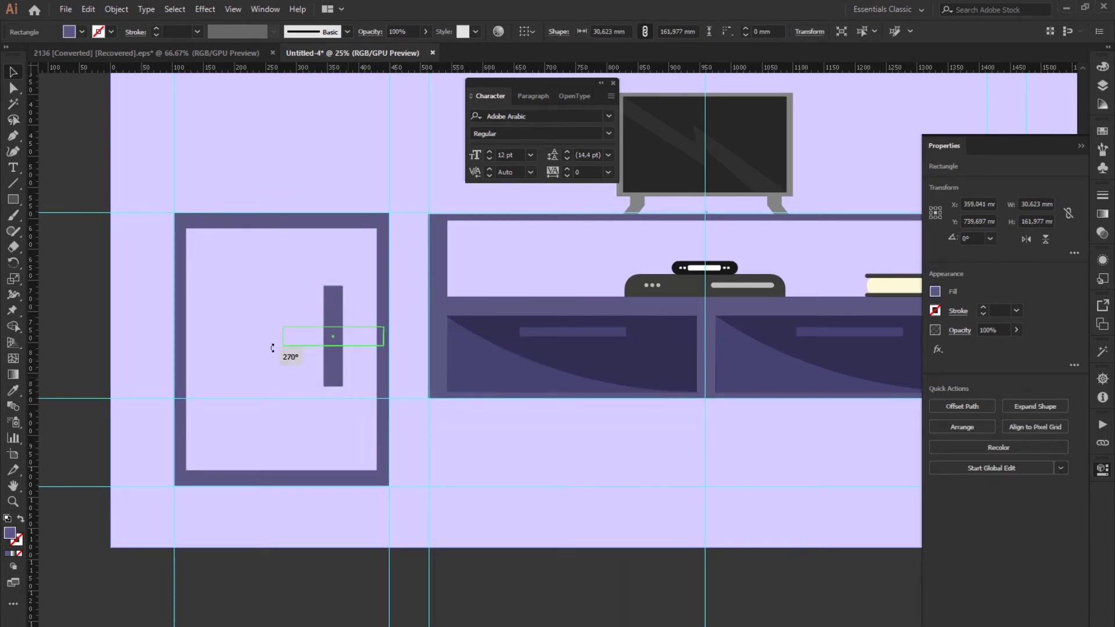
mouse_move(356, 338)
left_mouse_down()
mouse_move(301, 352)
mouse_move(382, 349)
left_mouse_up()
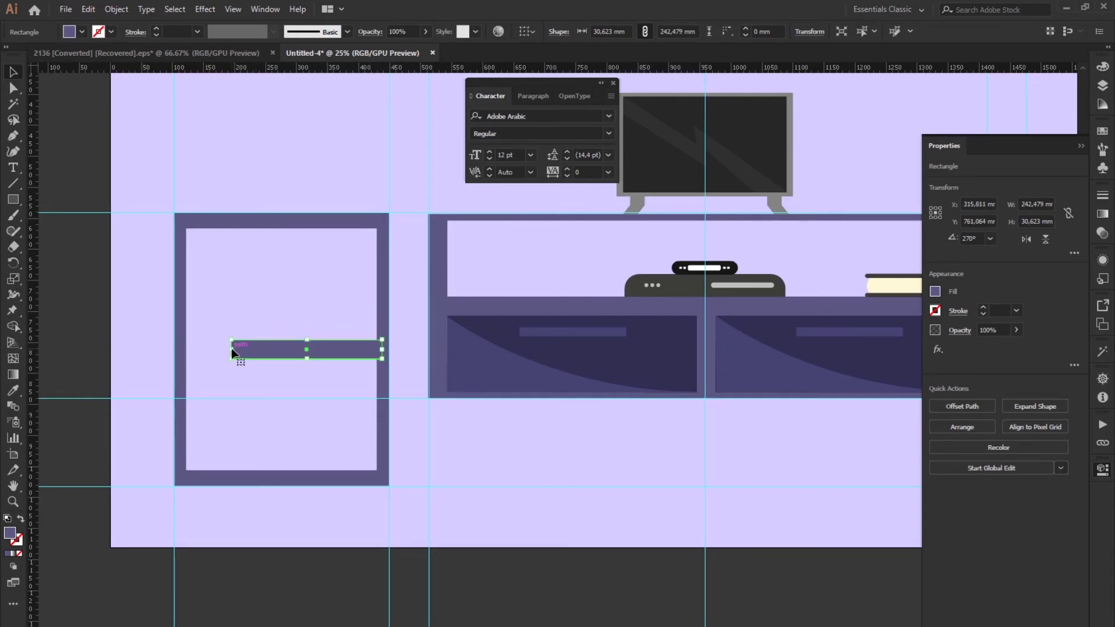
left_click_drag(231, 350, 182, 350)
left_click_drag(312, 350, 320, 308)
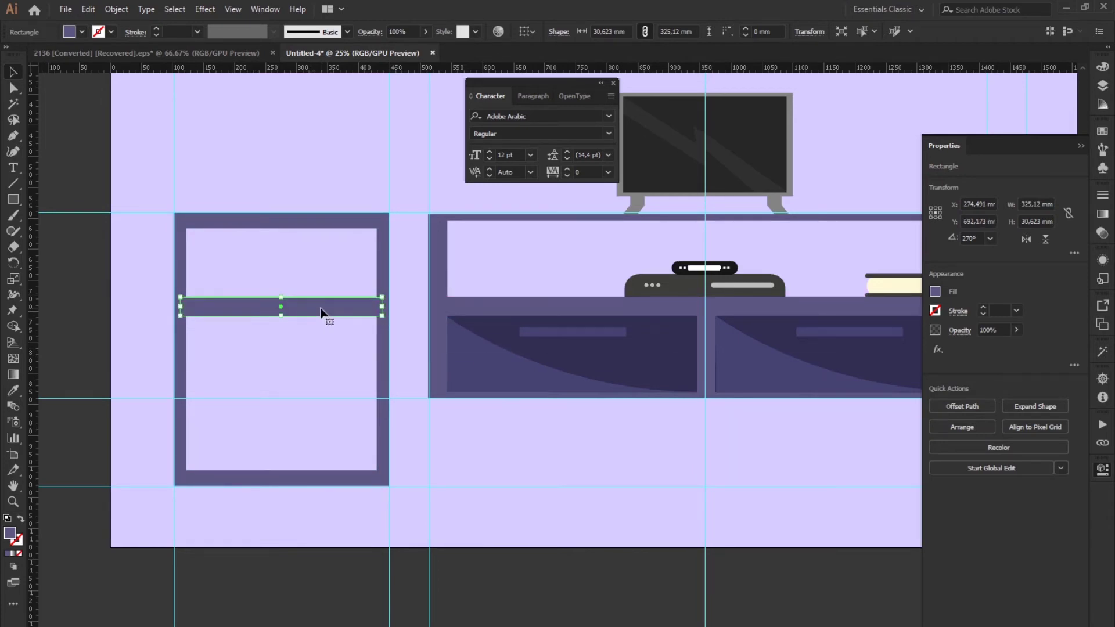
key("Down")
key("Down")
key("Down")
key("Down")
key("Down")
key("Down")
key("Down")
key("Down")
key("Down")
key("Down")
key("Down")
key("Down")
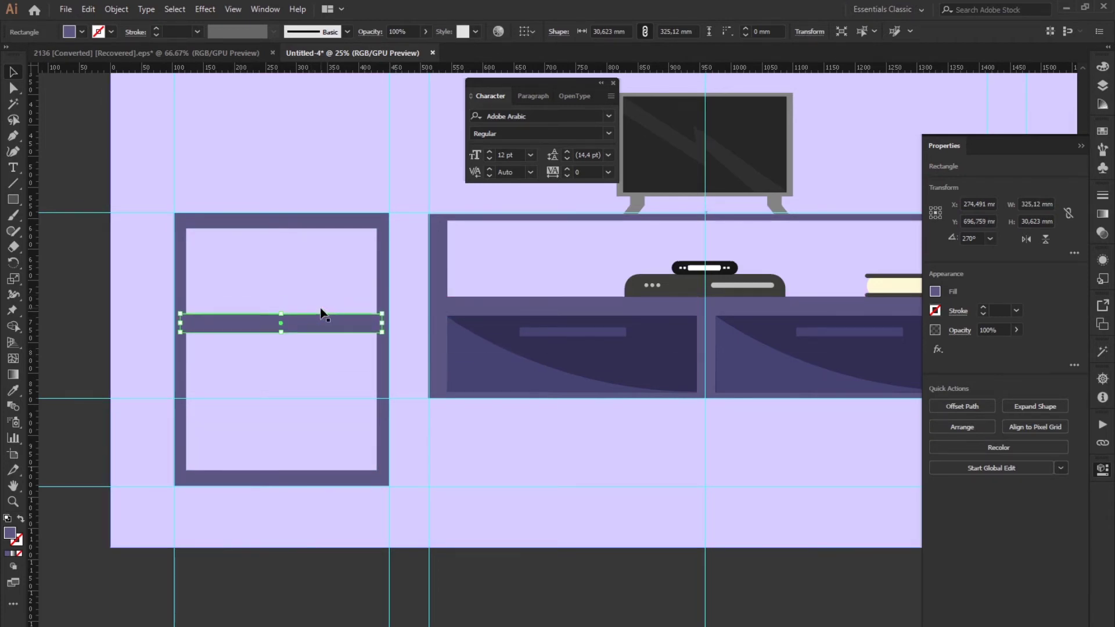
key("Down")
key("Down")
key("Down")
Add a second shelf bar lower in the frame and fine-tune both shelf positions
mouse_move(323, 327)
left_mouse_down()
mouse_move(327, 420)
mouse_move(323, 402)
left_mouse_up()
left_click(336, 335)
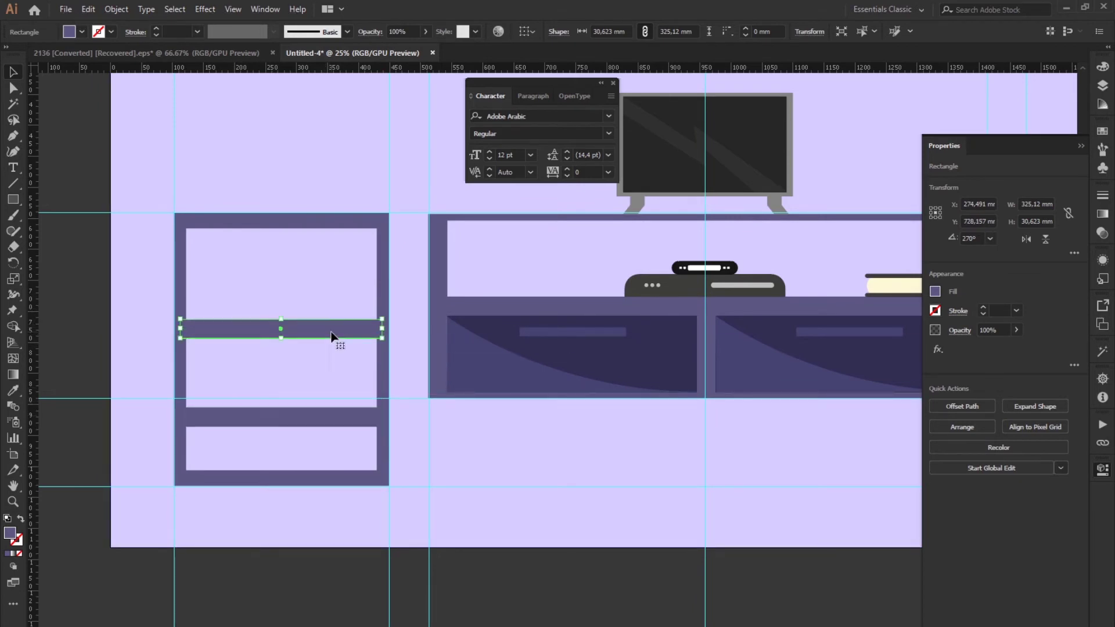
key("Up")
key("Up")
key("Up")
key("Up")
key("Up")
key("Up")
left_click_drag(335, 339, 346, 430)
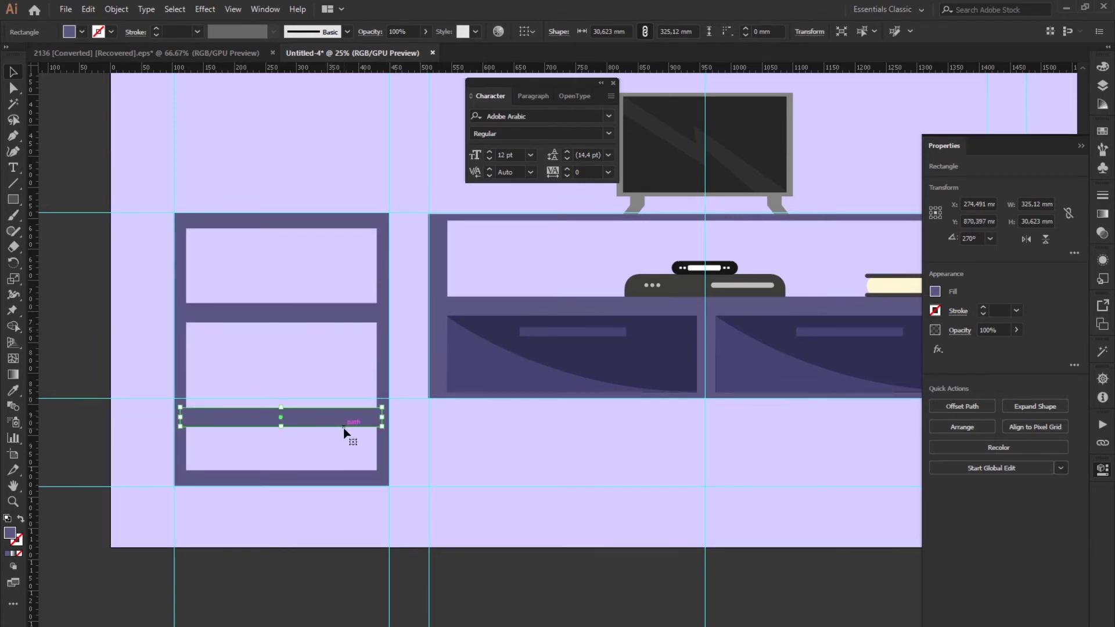
key("Up")
key("Up")
key("Up")
key("Up")
key("Up")
key("Up")
key("Up")
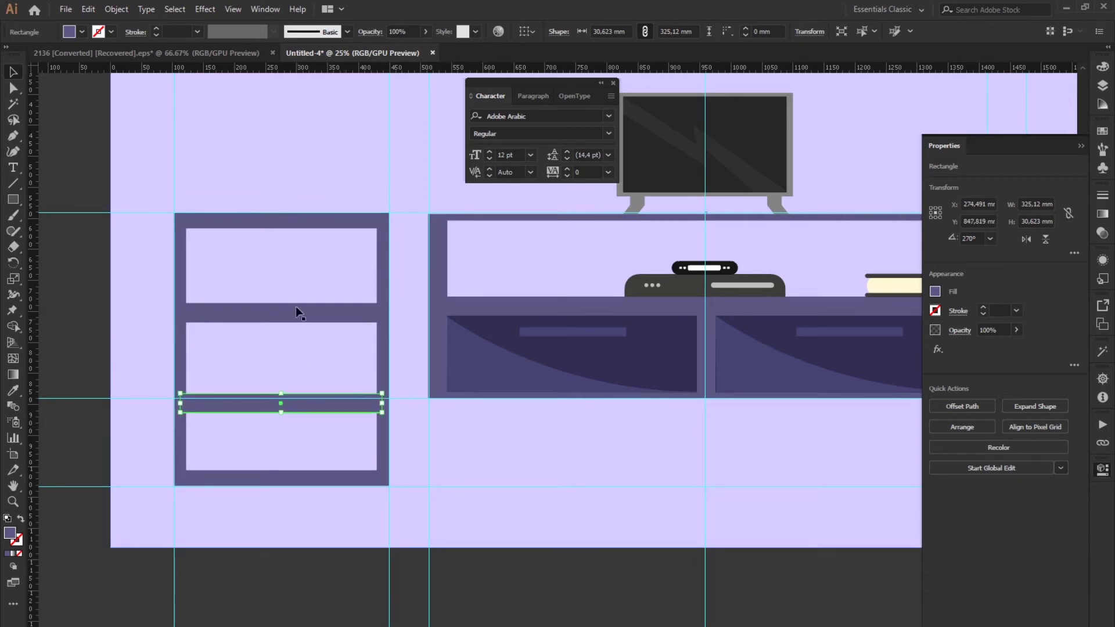
left_click(665, 365)
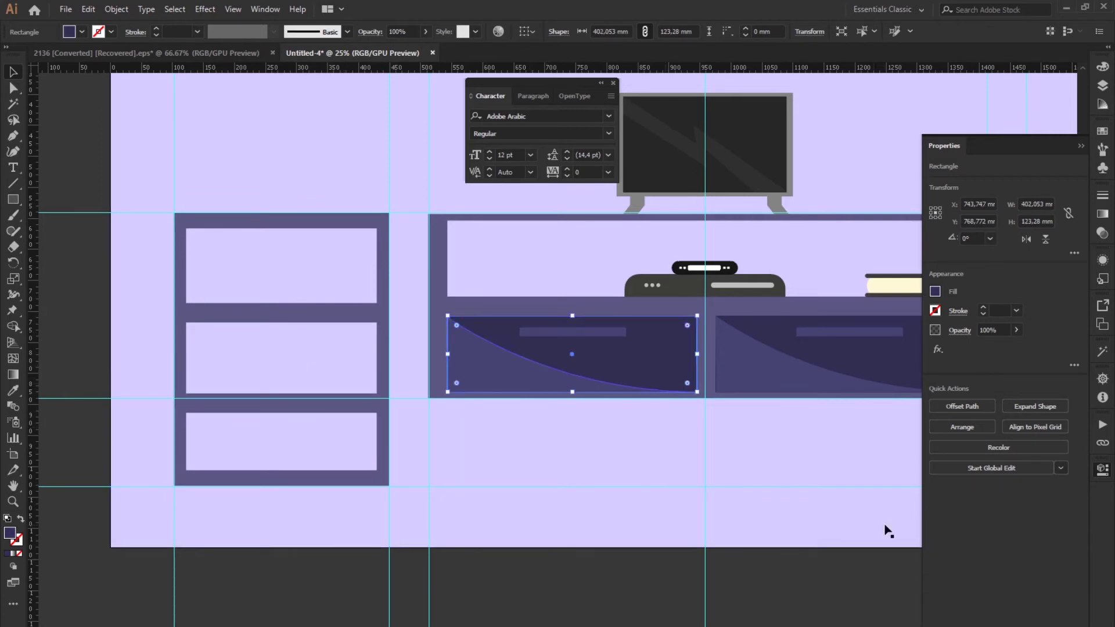
Copy a drawer with its curved shading into the cabinet and resize it to fit the compartment
left_click(519, 371, "shift")
left_click_drag(517, 369, 255, 277)
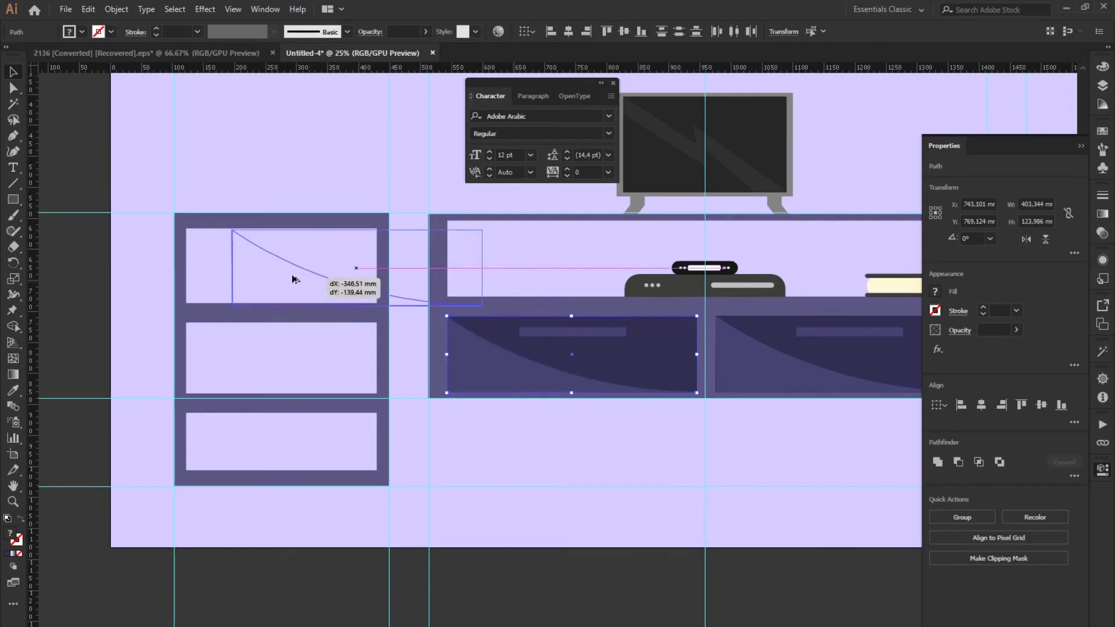
left_click_drag(441, 265, 378, 265)
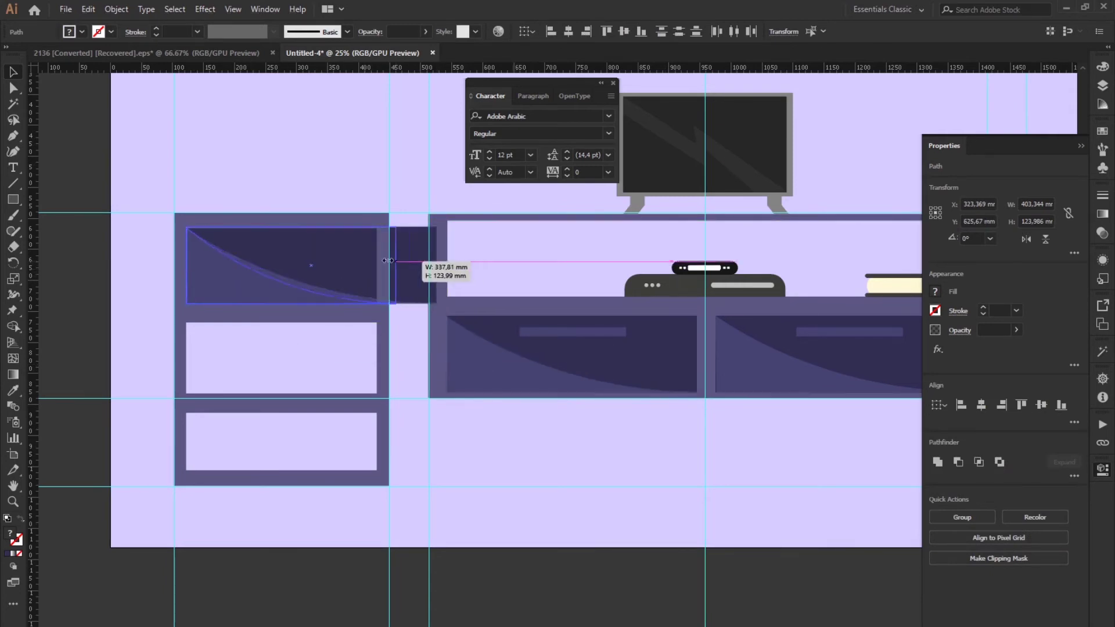
mouse_move(281, 227)
left_mouse_down()
mouse_move(314, 443)
mouse_move(310, 430)
left_mouse_up()
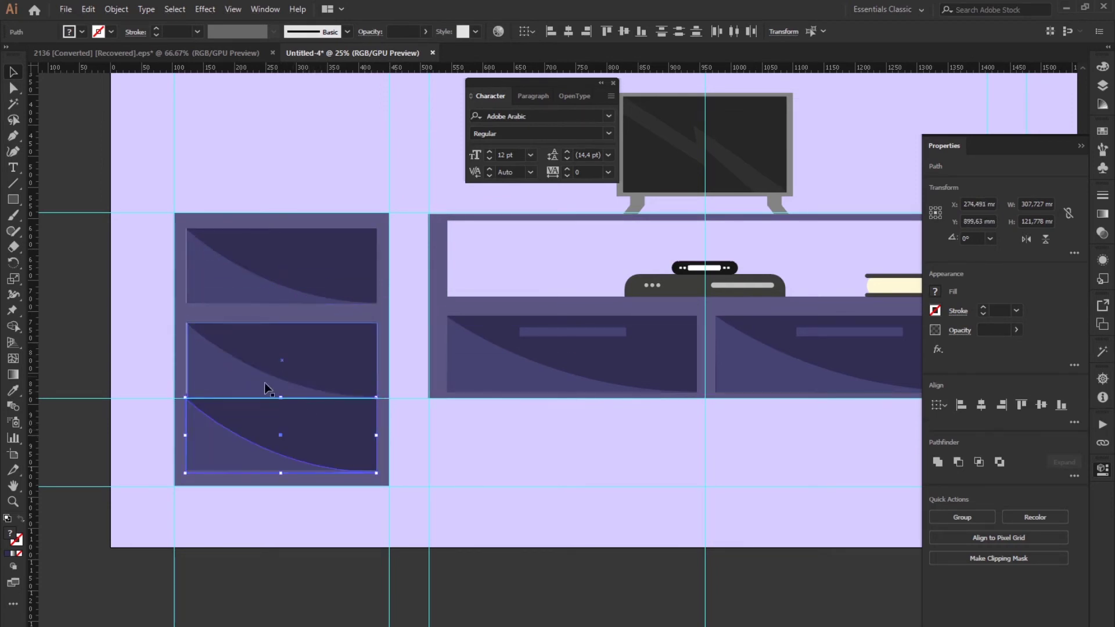
Move Layer 4 and Layer 3 up to sit directly under Layer 1
left_click(287, 360)
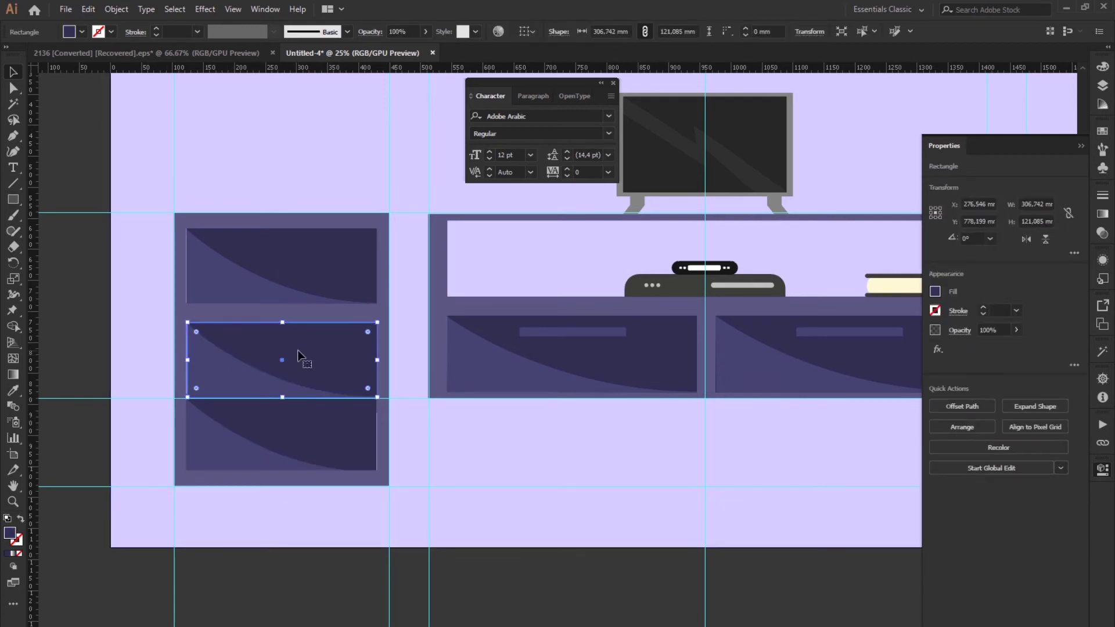
left_click(262, 381, "shift")
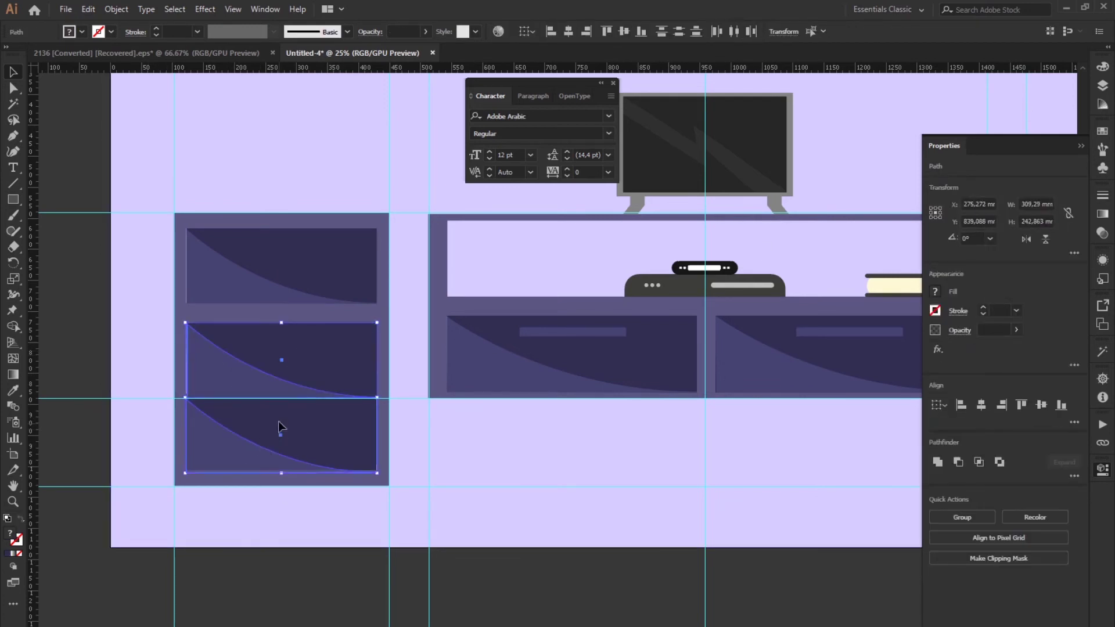
left_click(258, 277, "shift")
left_click(1103, 85)
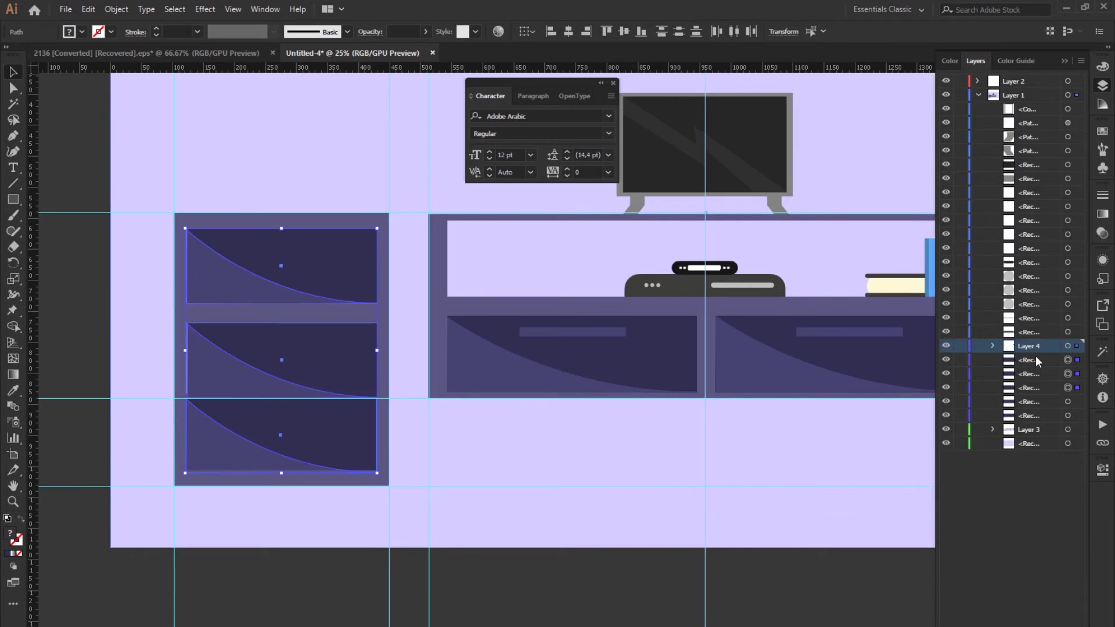
mouse_move(955, 351)
left_mouse_down()
mouse_move(1043, 375)
mouse_move(1044, 341)
left_mouse_up()
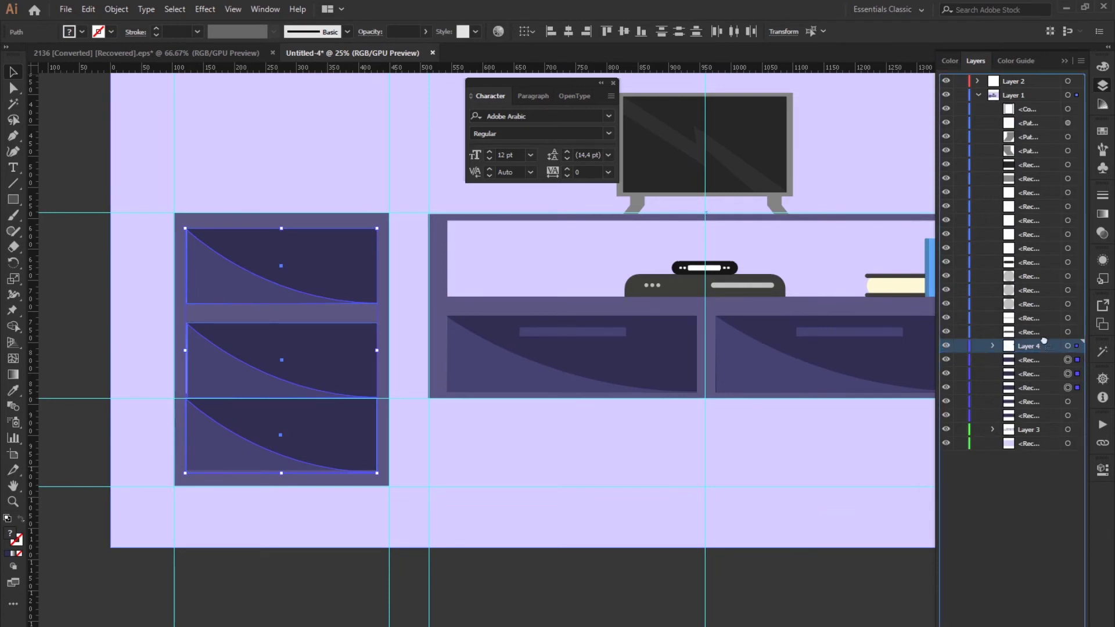
left_click_drag(1032, 103, 1034, 107)
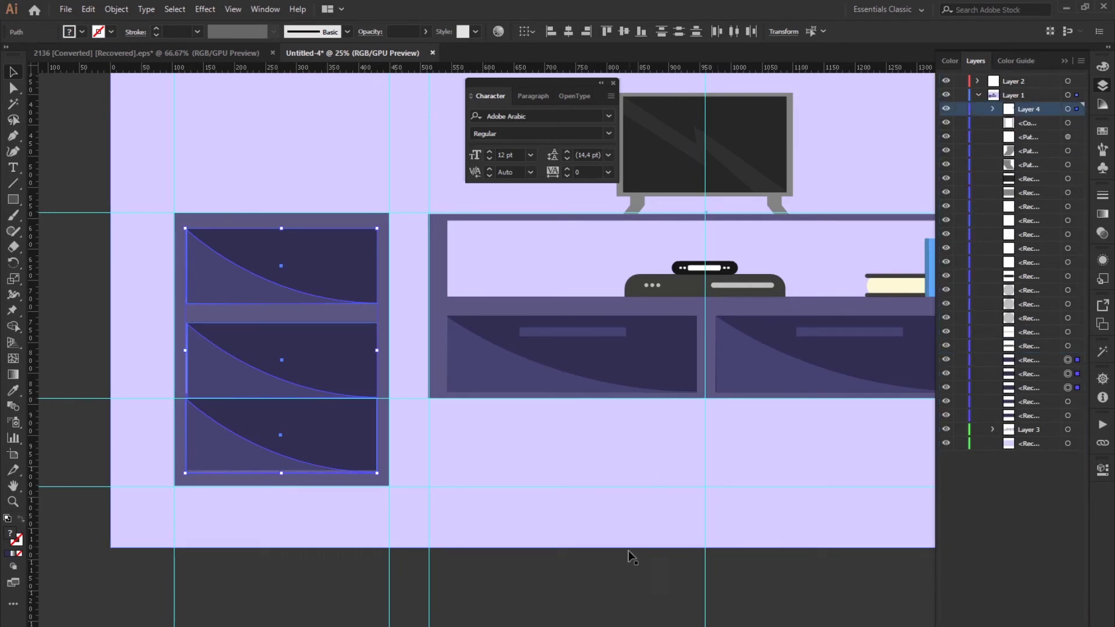
left_click(398, 486)
left_click(367, 394, "shift")
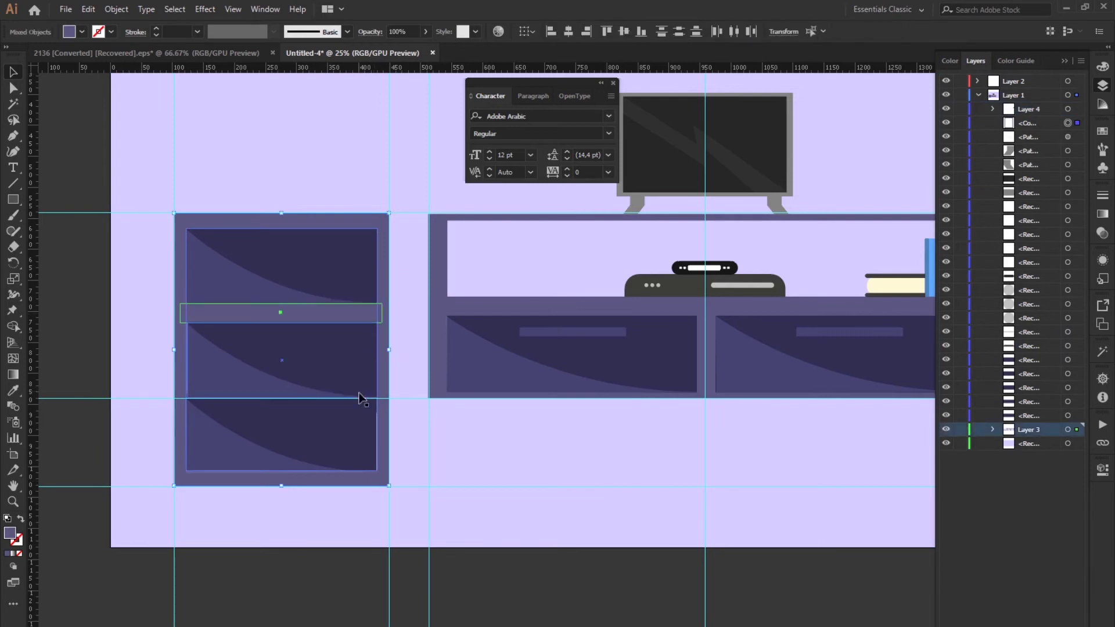
left_click_drag(1033, 430, 1033, 106)
left_click(639, 583)
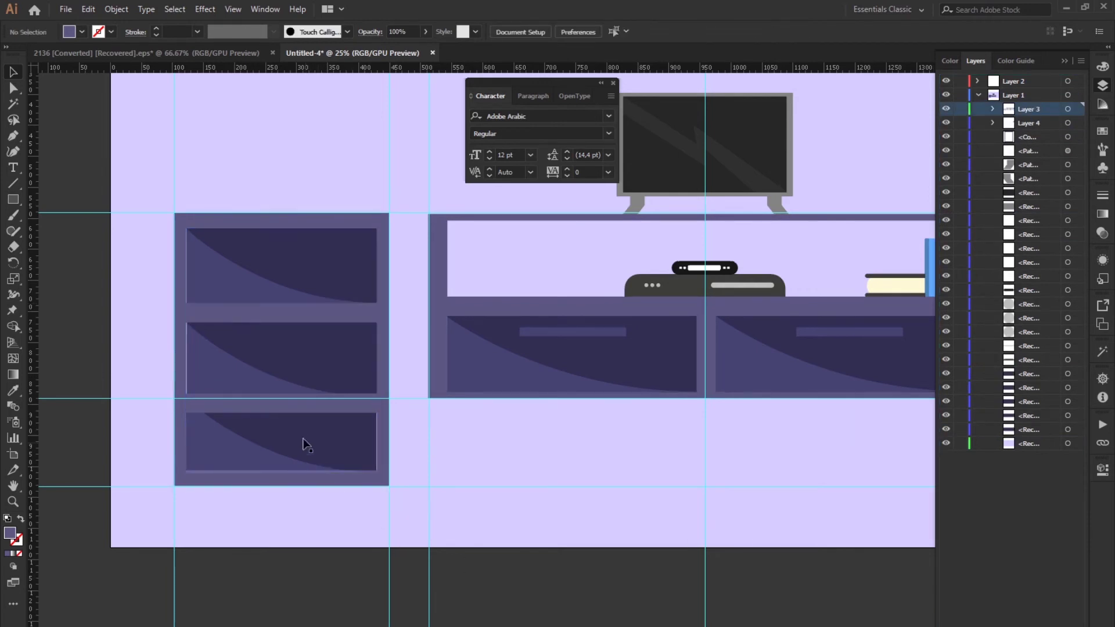
Reposition the divider strips back between the top, middle and bottom drawers
mouse_move(306, 410)
left_mouse_down()
mouse_move(313, 318)
mouse_move(345, 410)
left_mouse_up()
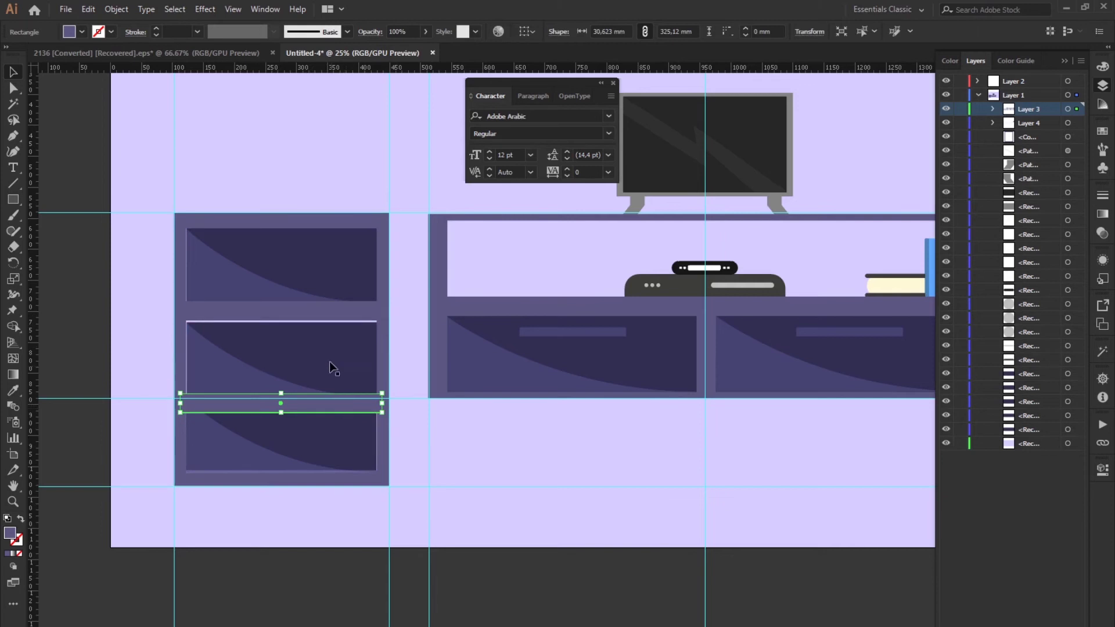
left_click(277, 368)
left_click(238, 371)
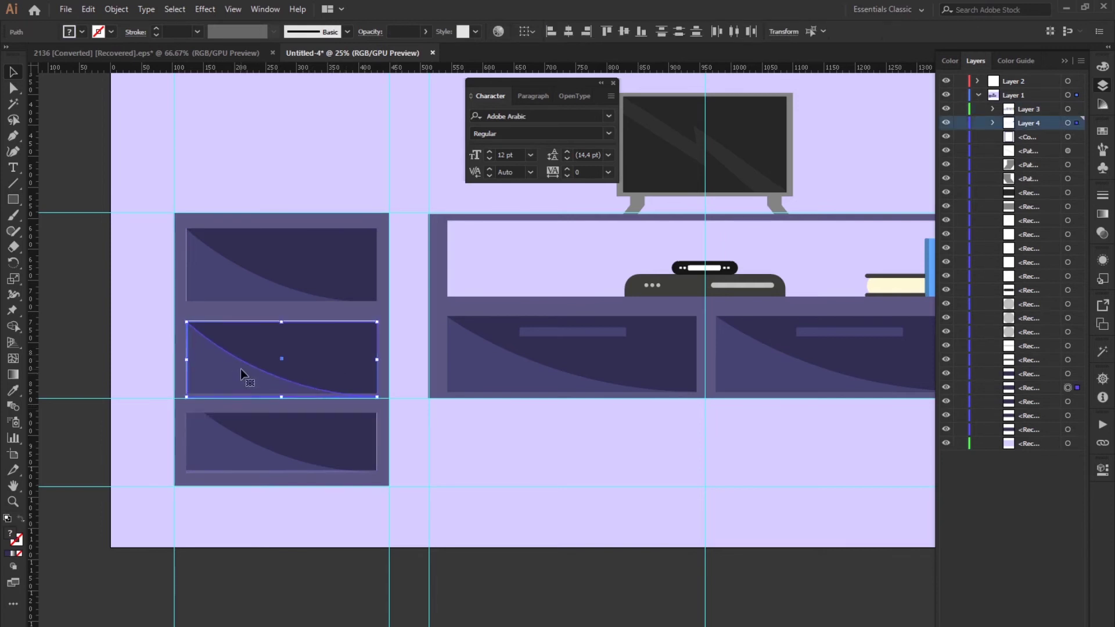
left_click(321, 411)
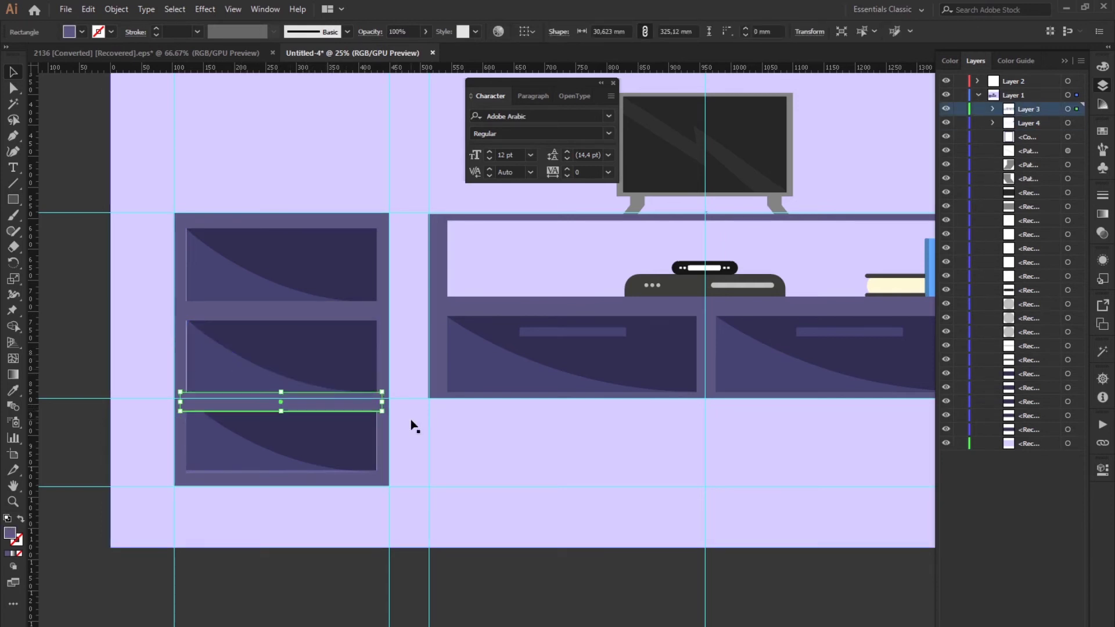
mouse_move(375, 401)
left_mouse_down()
mouse_move(334, 306)
mouse_move(350, 393)
left_mouse_up()
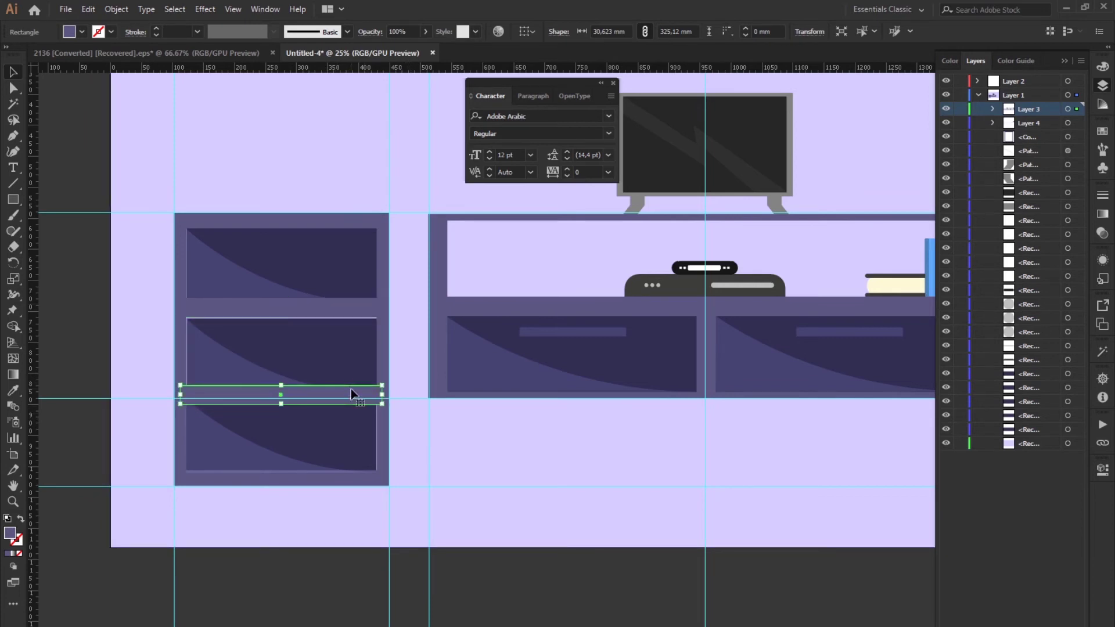
left_click(268, 361)
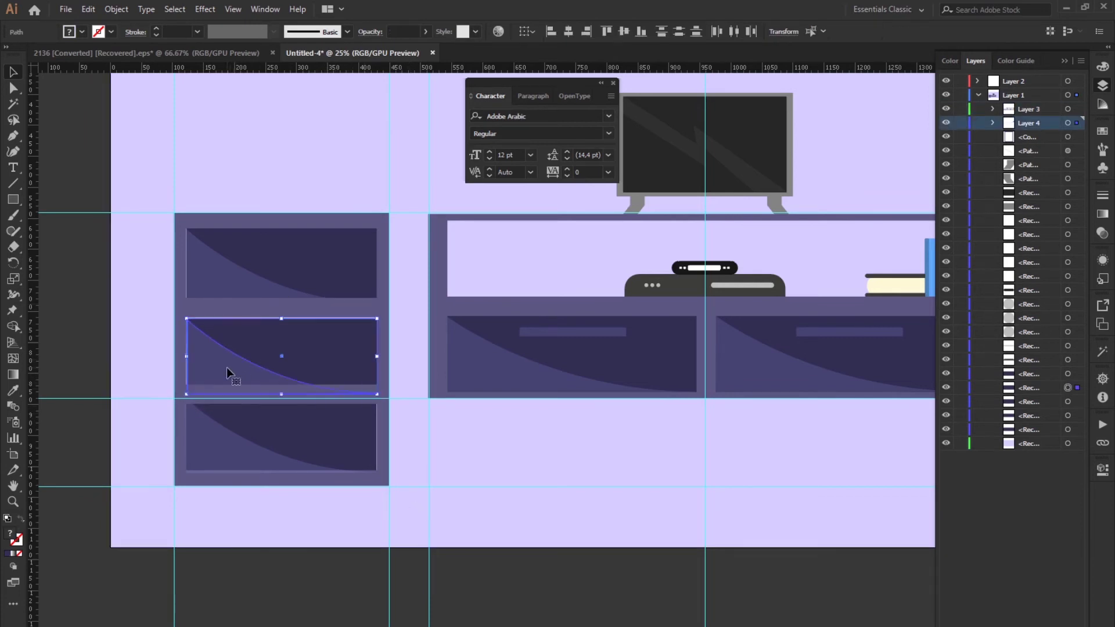
left_click(571, 566)
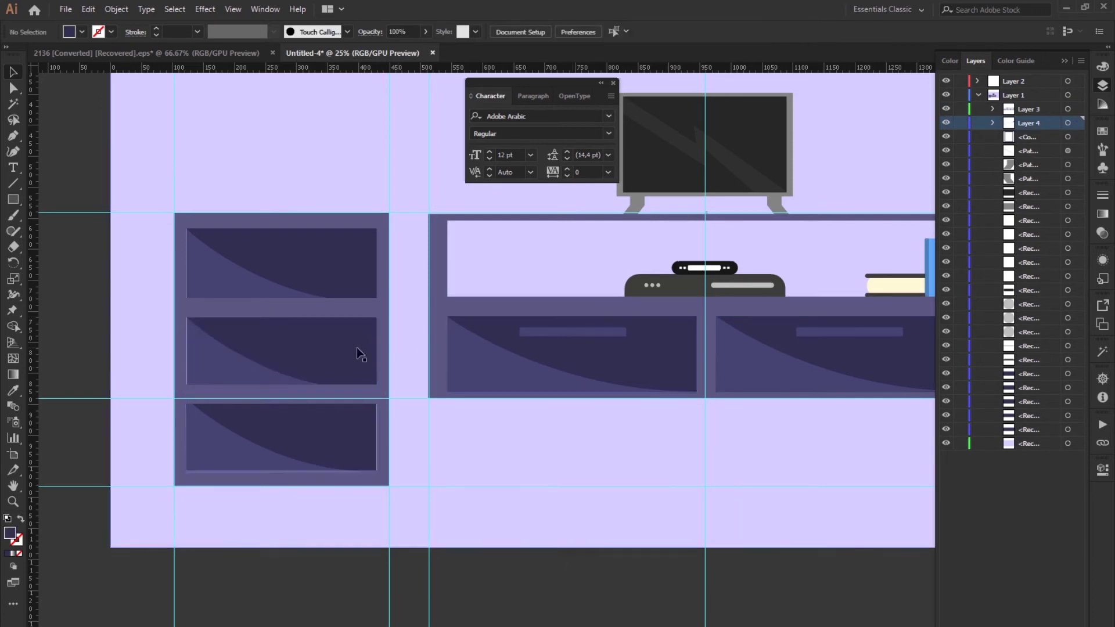
left_click(250, 360)
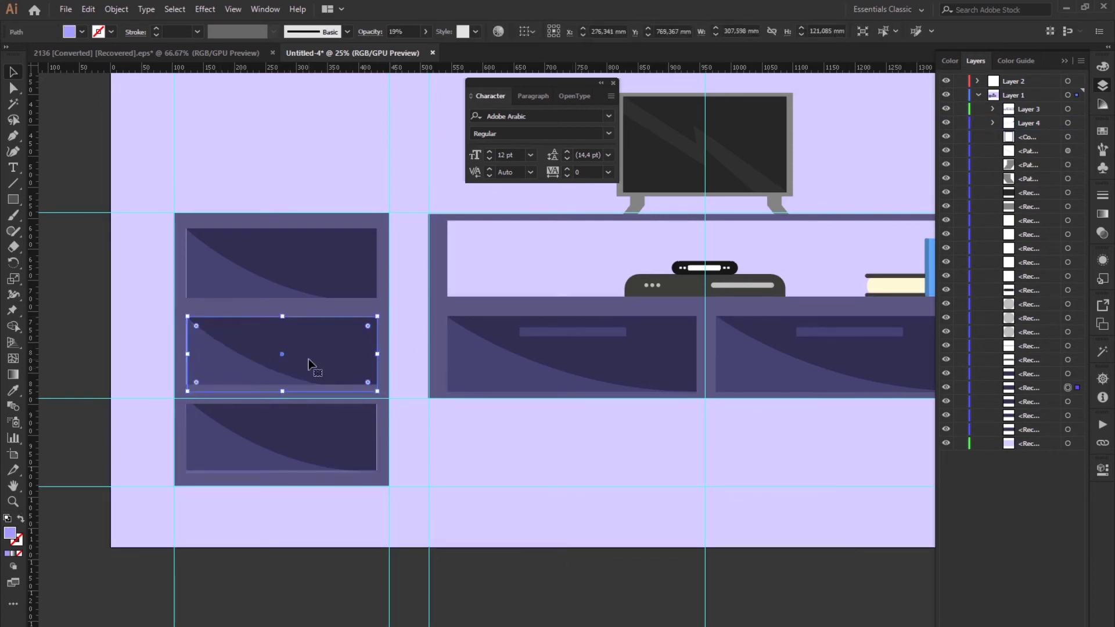
left_click(352, 605)
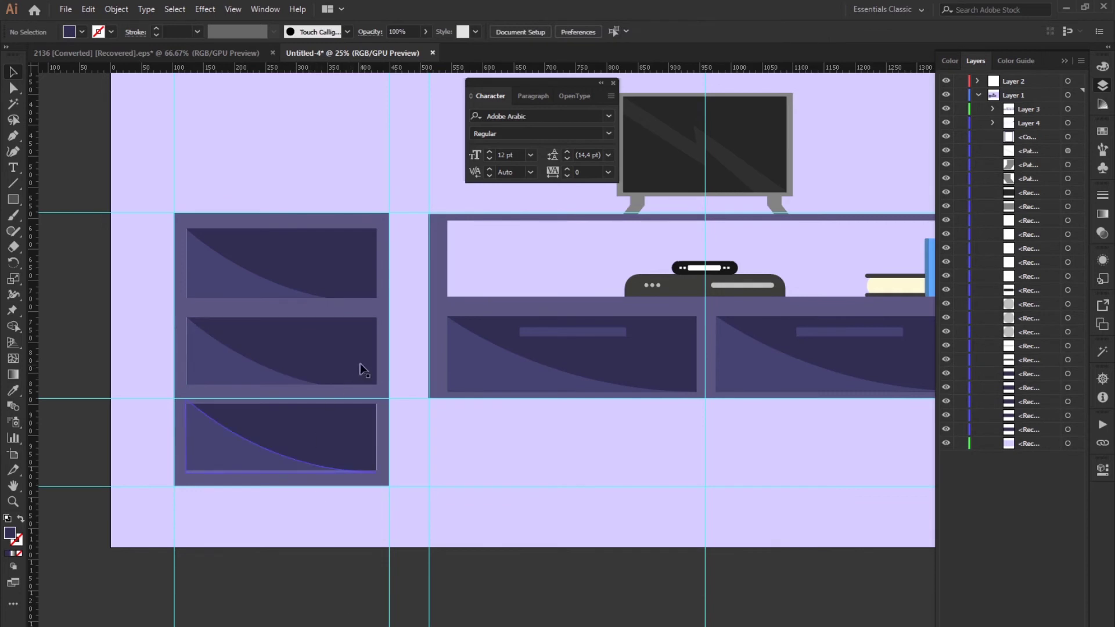
left_click(258, 456)
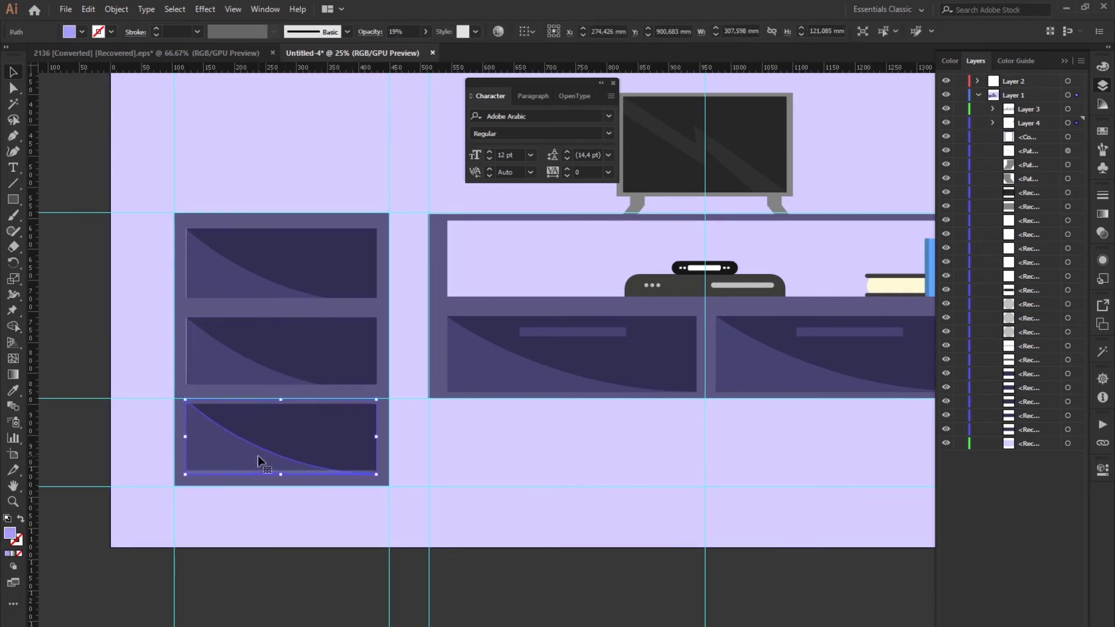
Copy the handle bar onto the left cabinet's drawers
left_click(302, 523)
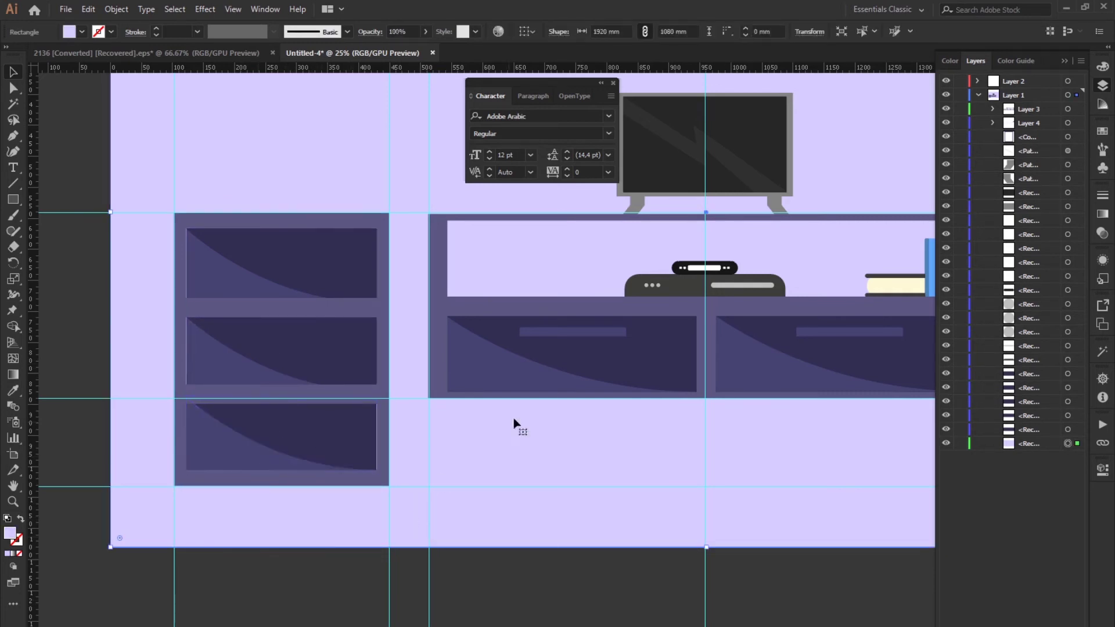
left_click(584, 333)
mouse_move(584, 332)
left_mouse_down()
mouse_move(413, 273)
mouse_move(295, 252)
mouse_move(301, 425)
left_mouse_up()
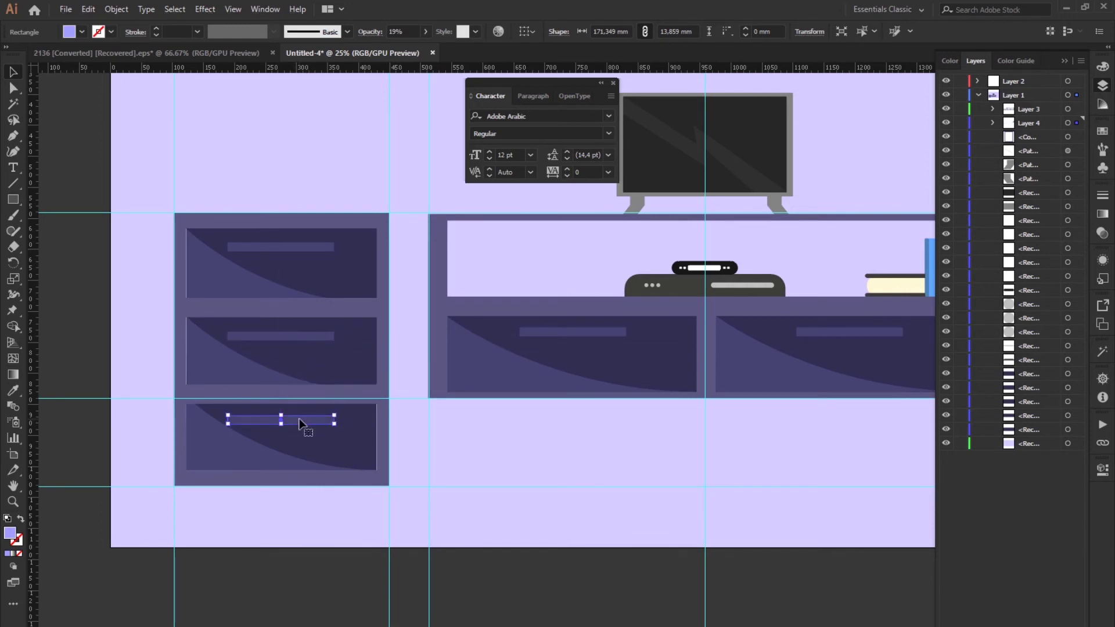
Duplicate the whole three-drawer cabinet to the right of the TV stand and collapse the side panels
left_click(352, 486)
left_click(288, 450, "shift")
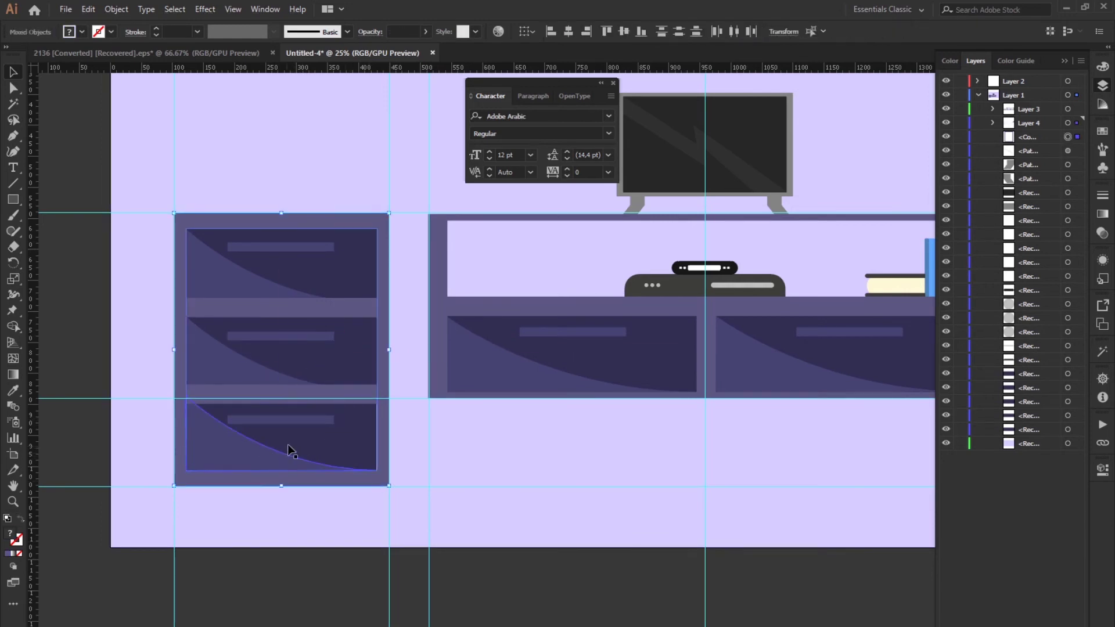
left_click(287, 395, "shift")
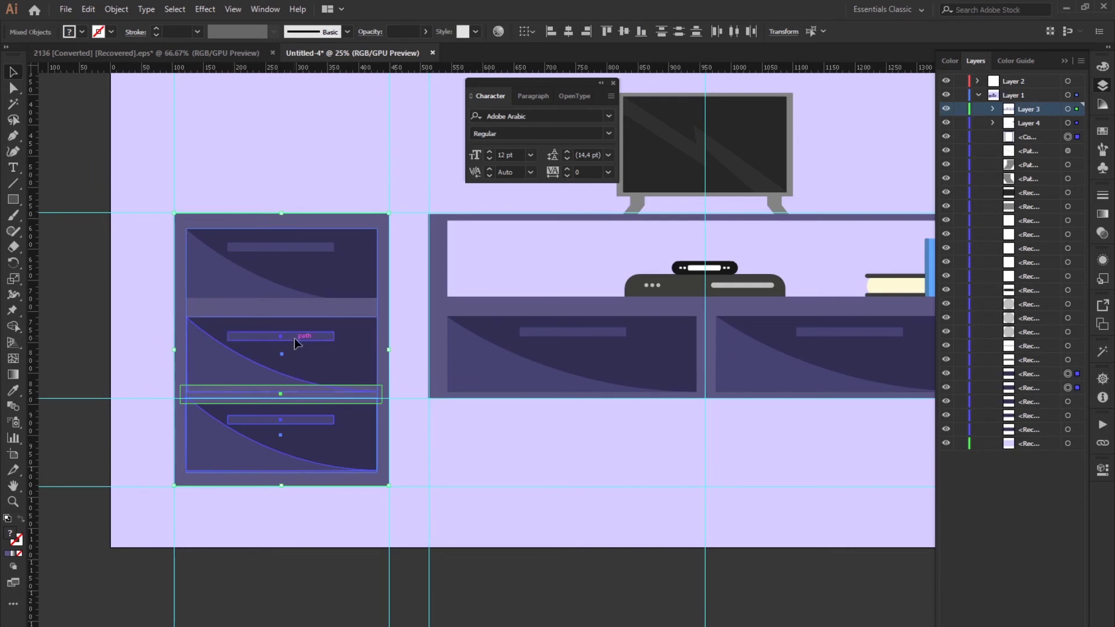
left_click(292, 308, "shift")
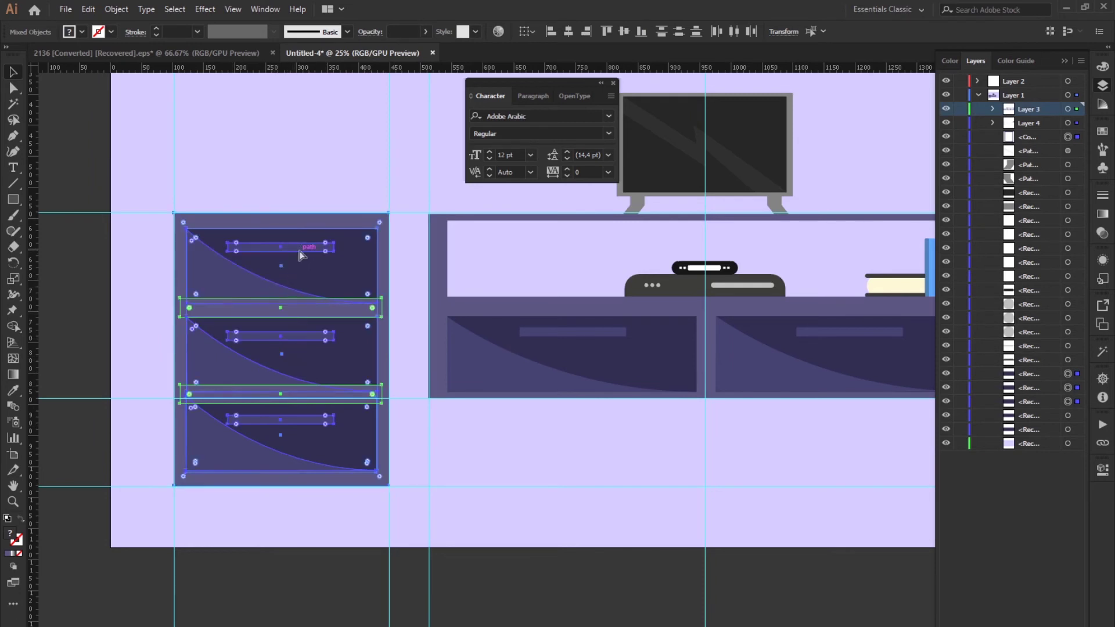
key("ctrl+minus")
key("ctrl+minus")
key("ctrl+minus")
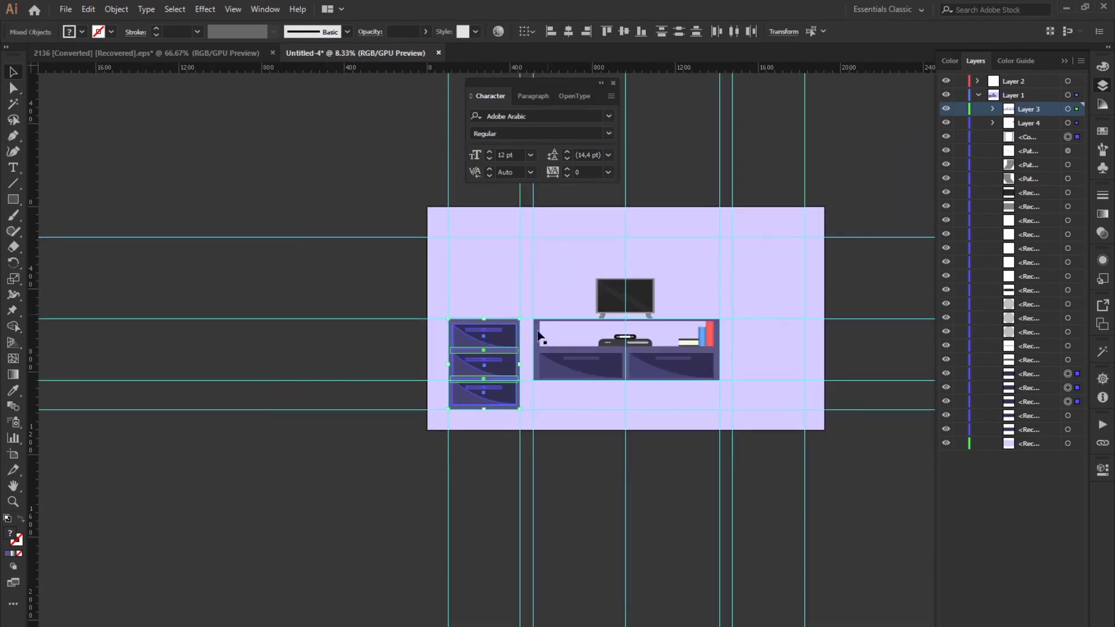
left_click_drag(485, 369, 768, 369)
left_click(848, 477)
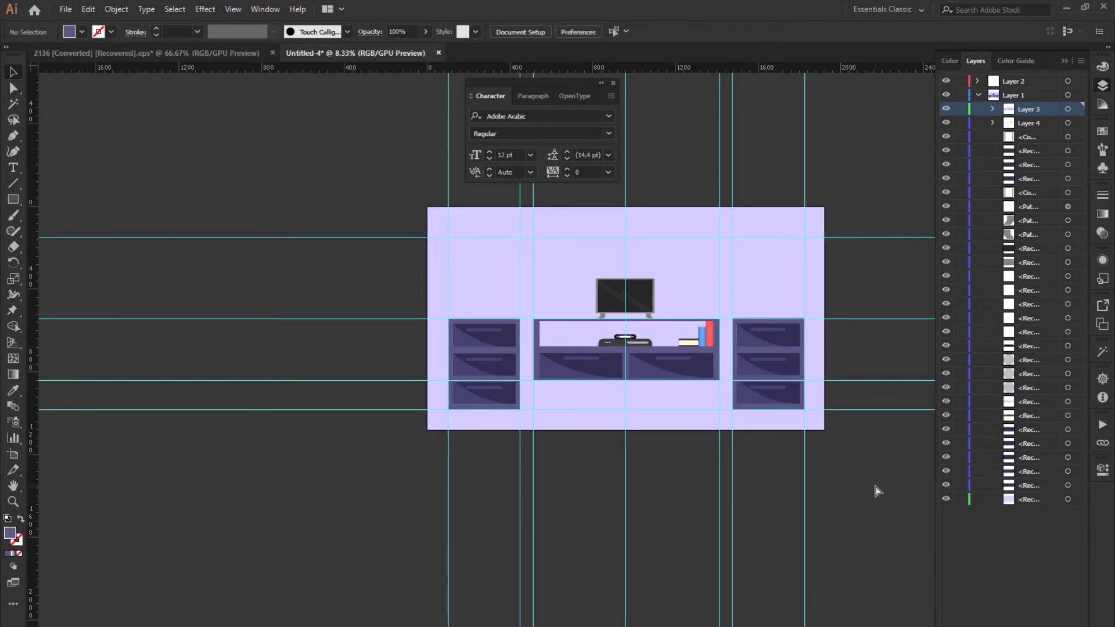
scroll(875, 491, "up", 3)
left_click(1106, 47)
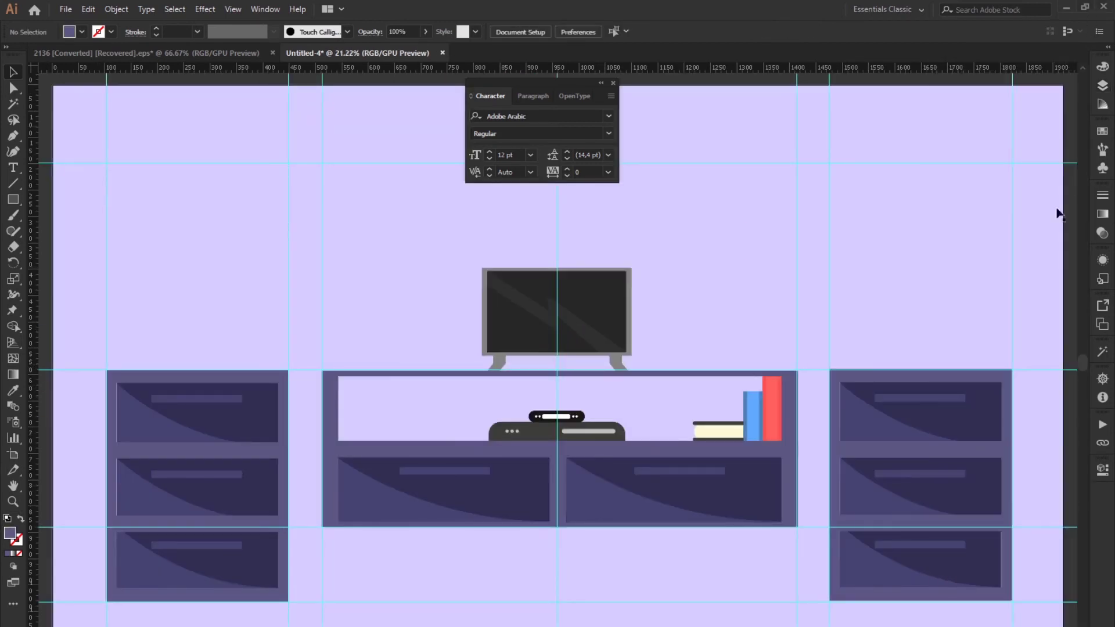
left_click(613, 83)
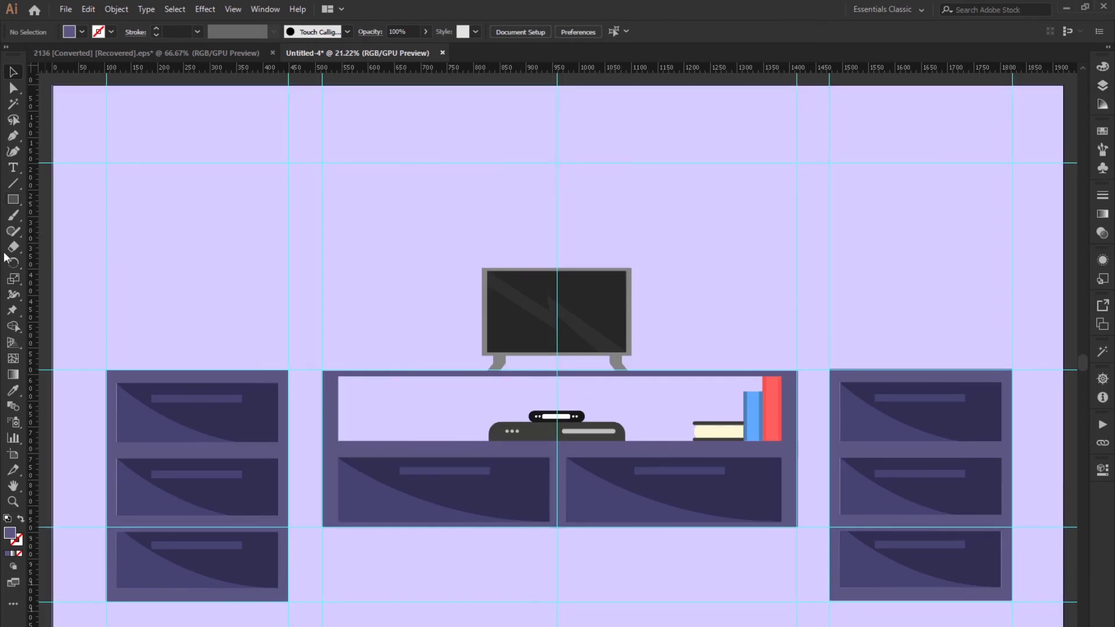
left_click(13, 200)
Draw a thin lamp base bar on the right cabinet in the dark drawer colour, fully rounded
left_click_drag(494, 365, 969, 369)
left_click(12, 390)
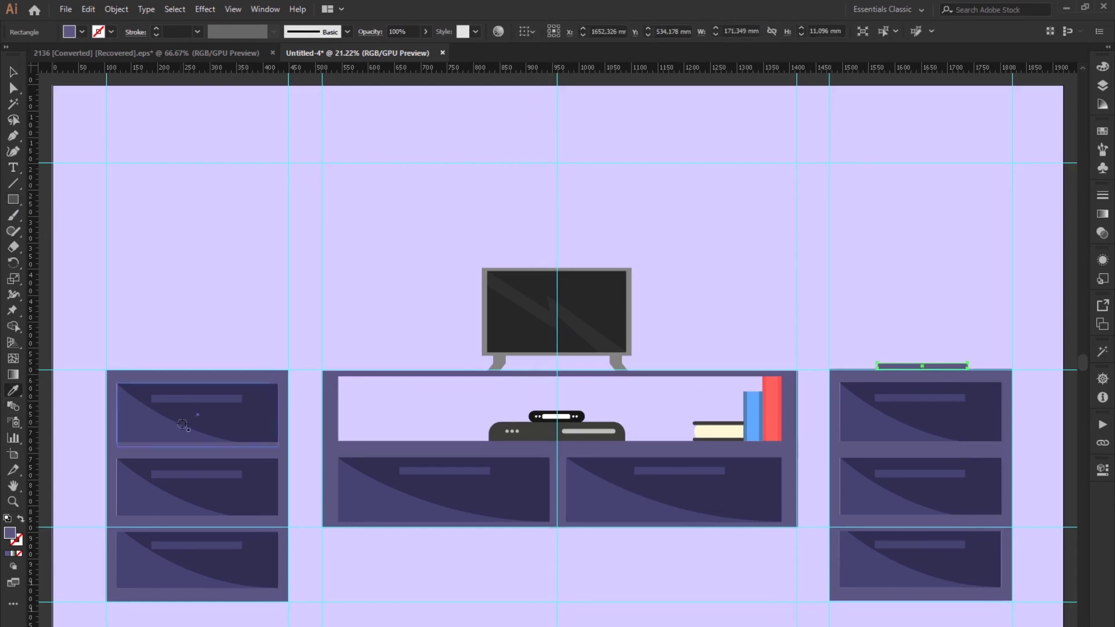
left_click(255, 423)
key("v")
key("ctrl+plus")
key("ctrl+plus")
key("ctrl+plus")
key("ctrl+plus")
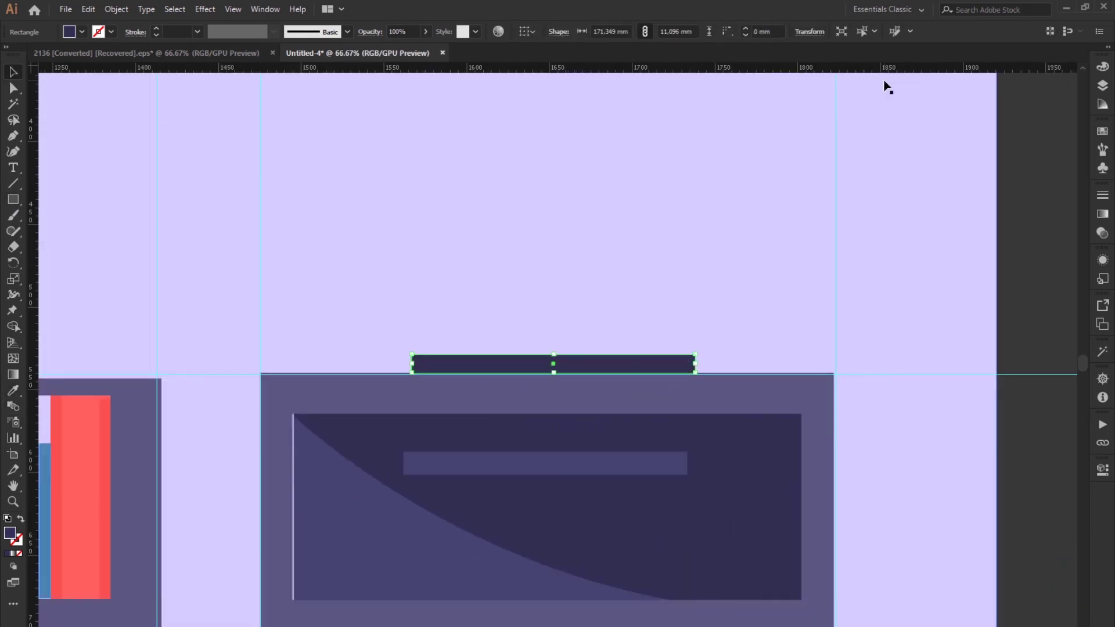
left_click(12, 88)
left_click_drag(420, 365, 431, 364)
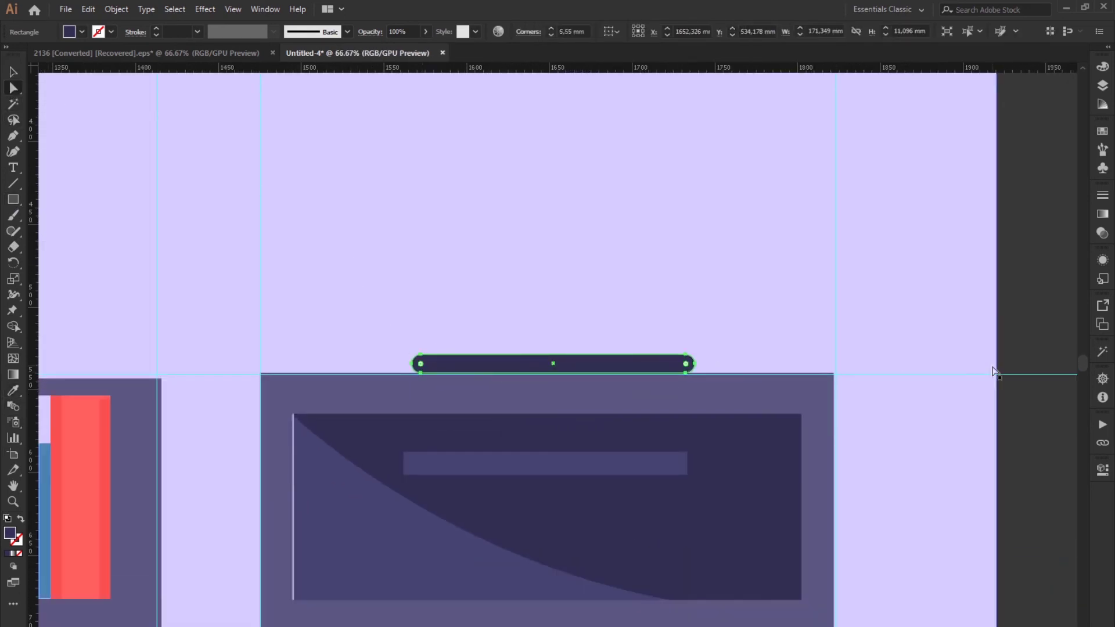
left_click(1036, 343)
Draw the lamp's thin upright pole rising from the base
key("m")
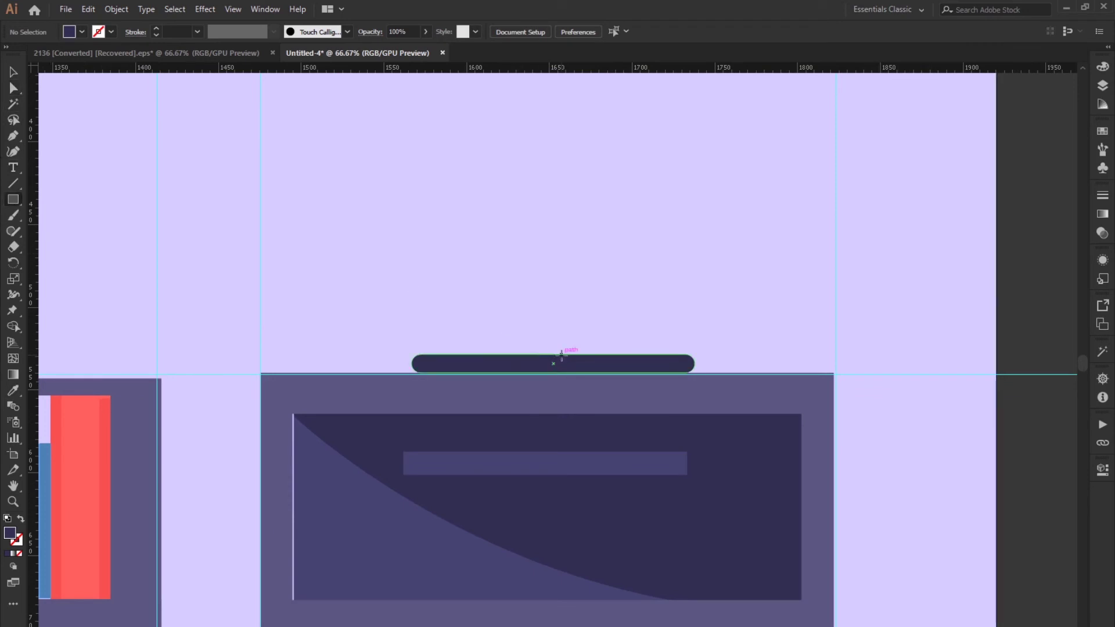
mouse_move(560, 354)
left_mouse_down()
mouse_move(547, 346)
mouse_move(545, 123)
left_mouse_up()
key("ctrl+minus")
key("ctrl+minus")
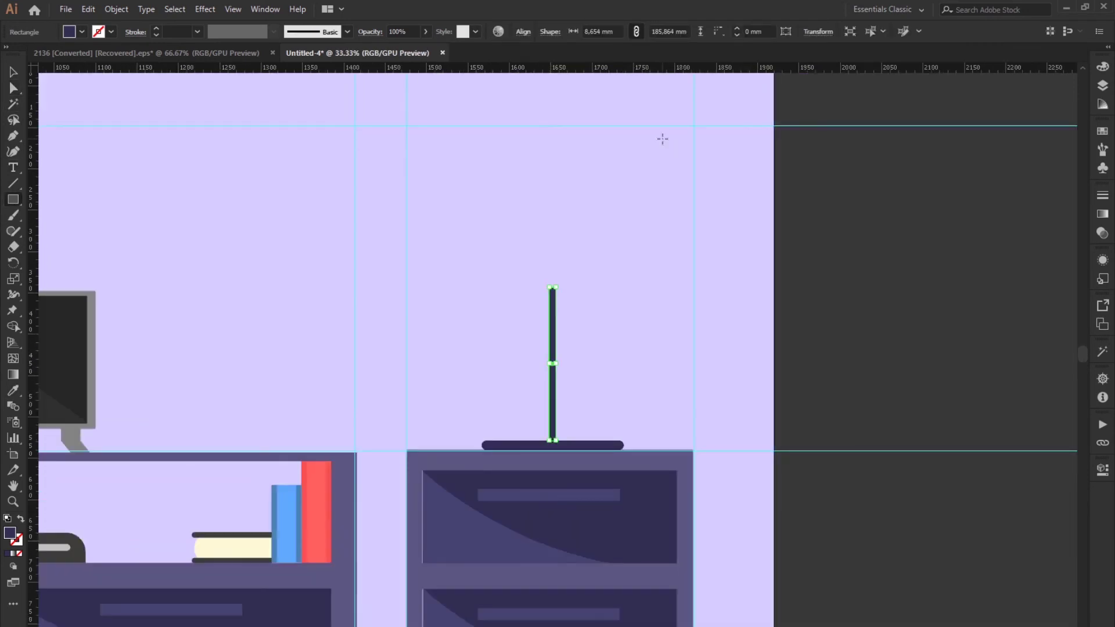
left_click(926, 274)
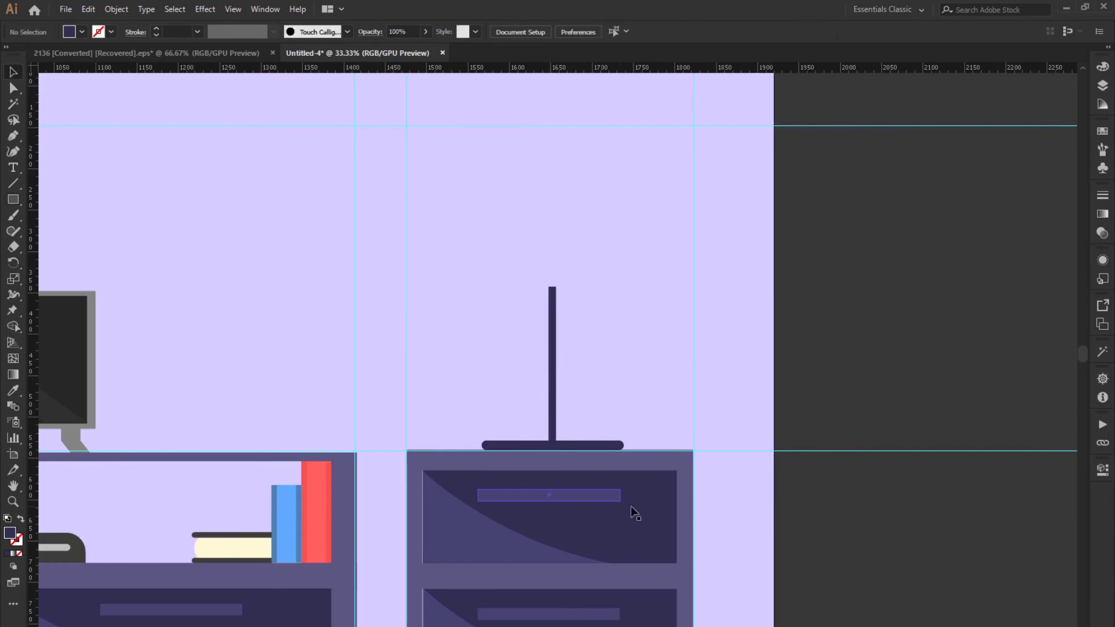
Place a rectangle atop the pole and round its top corners into a dome shade
left_click(15, 202)
left_click(61, 197)
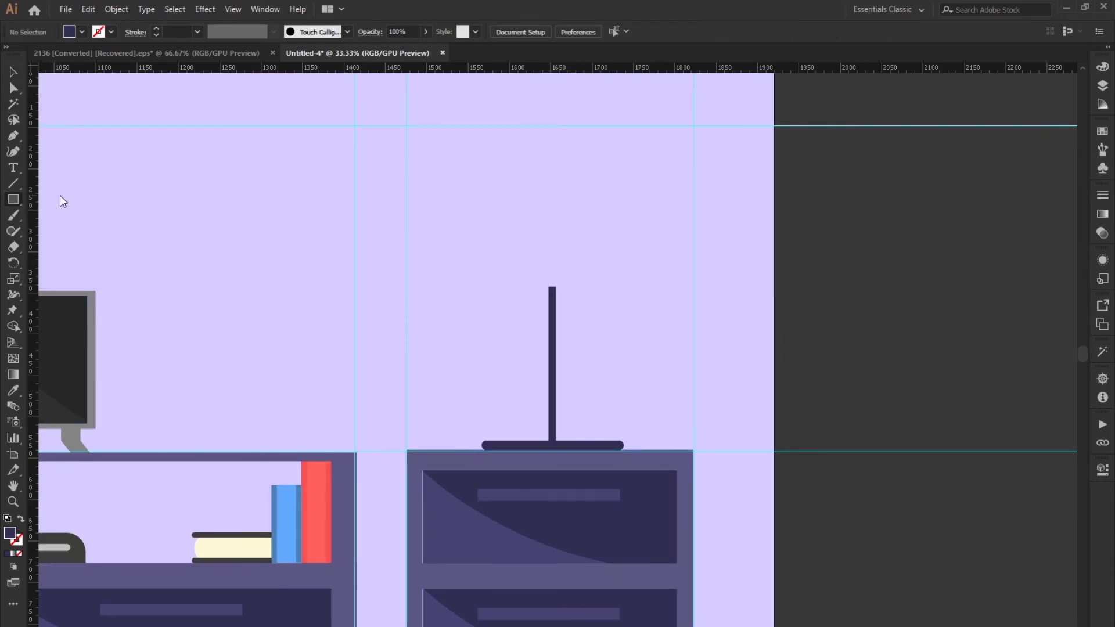
left_click_drag(549, 287, 672, 223)
key("v")
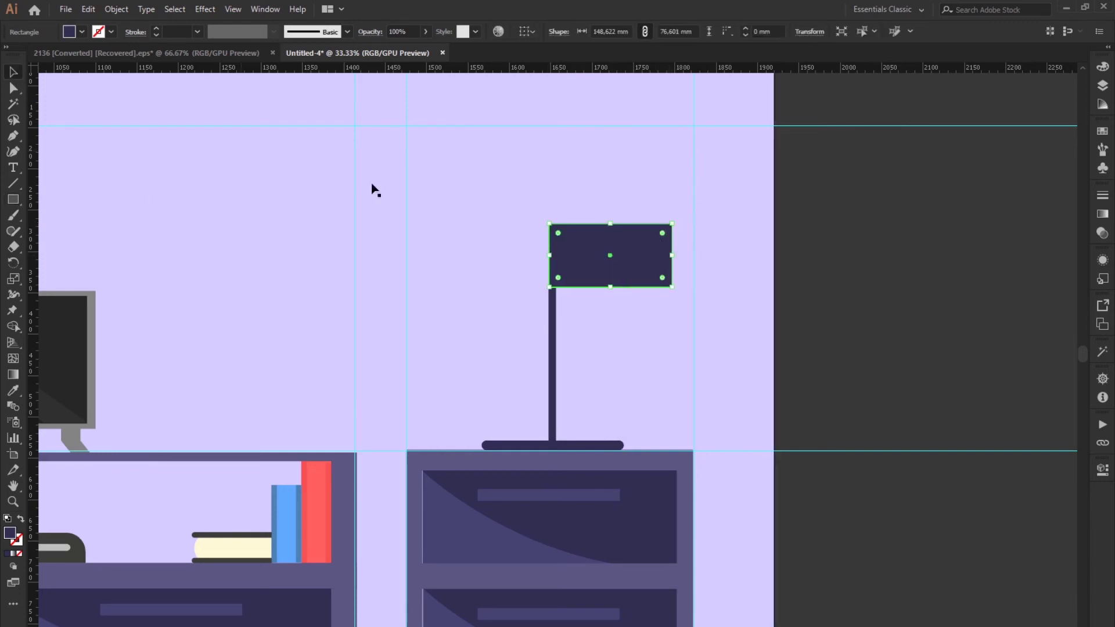
left_click_drag(626, 266, 565, 262)
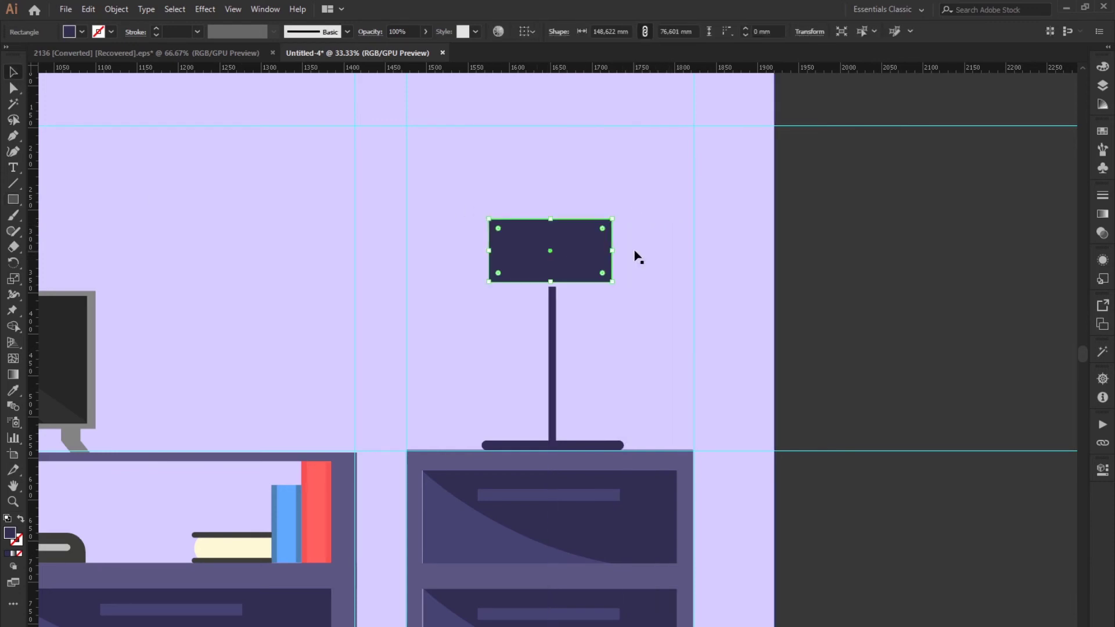
key("Down")
key("Down")
key("Down")
key("Down")
key("Down")
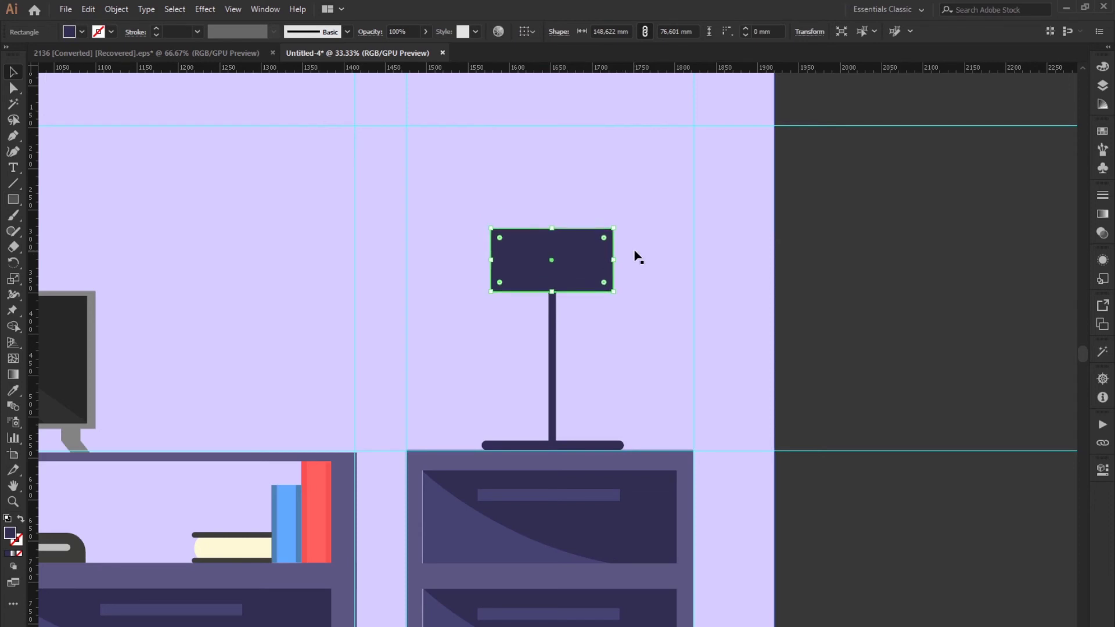
key("Down")
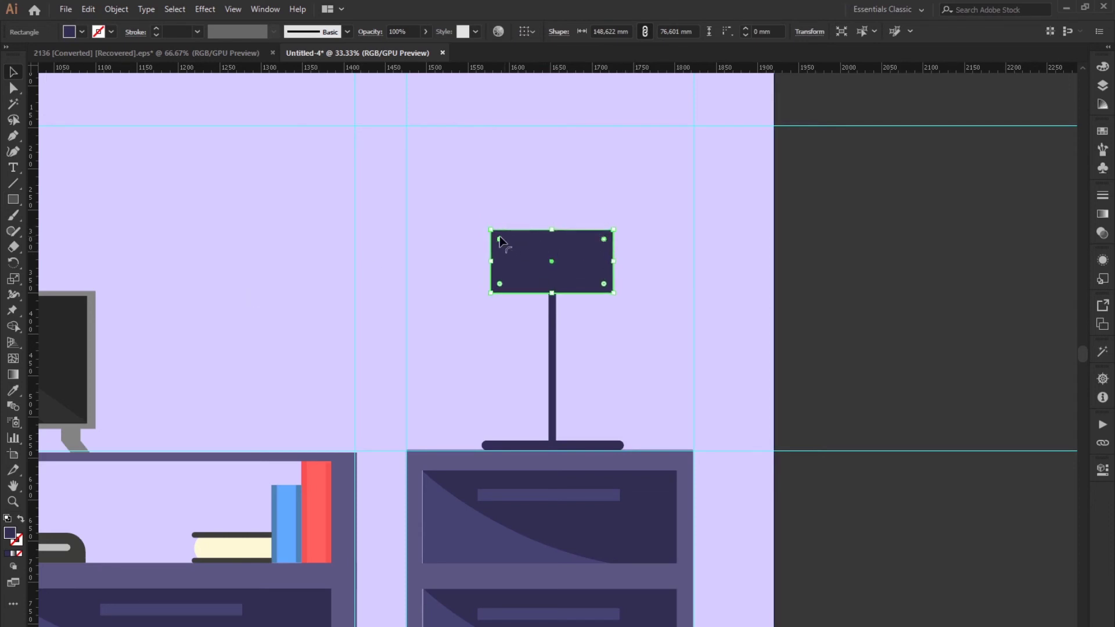
mouse_move(502, 264)
left_mouse_down()
mouse_move(509, 309)
mouse_move(479, 314)
left_mouse_up()
Recolour the lamp shade with the book's cream colour
double_click(13, 535)
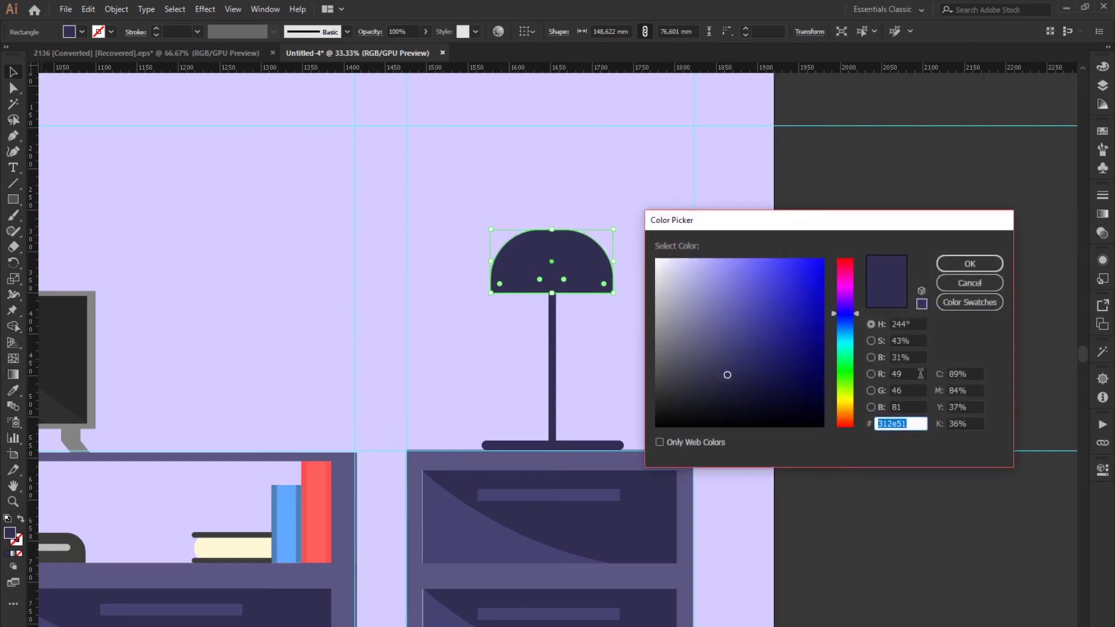
left_click(961, 282)
left_click(13, 391)
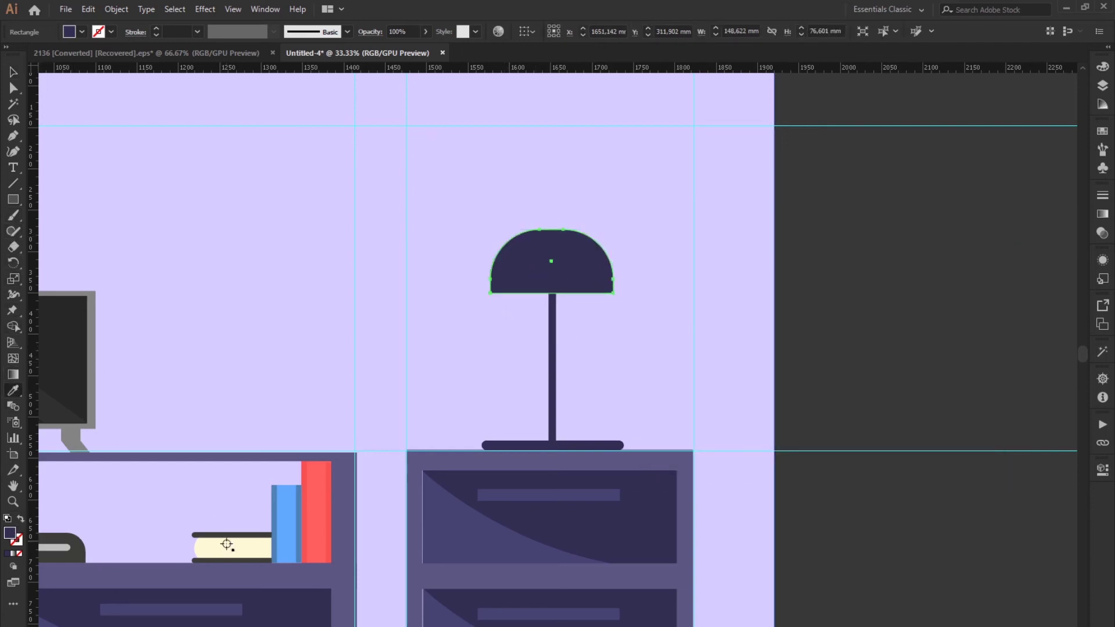
left_click(222, 550)
left_click(993, 274)
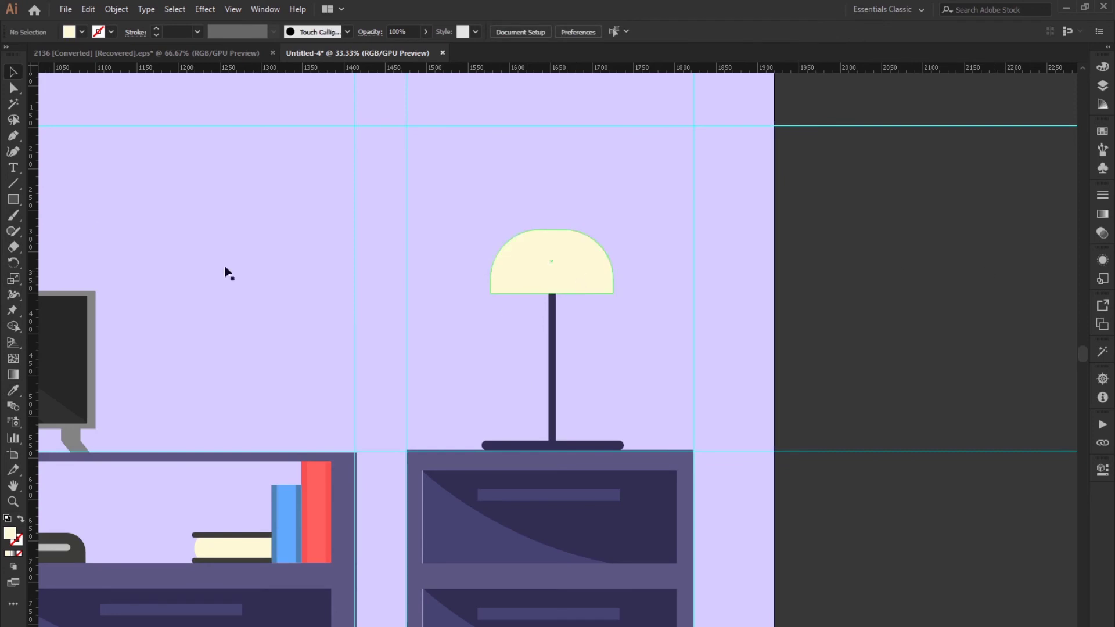
Draw a thin cord beside the lamp stem in the drawer handle colour
left_click(13, 199)
left_click_drag(564, 292, 561, 381)
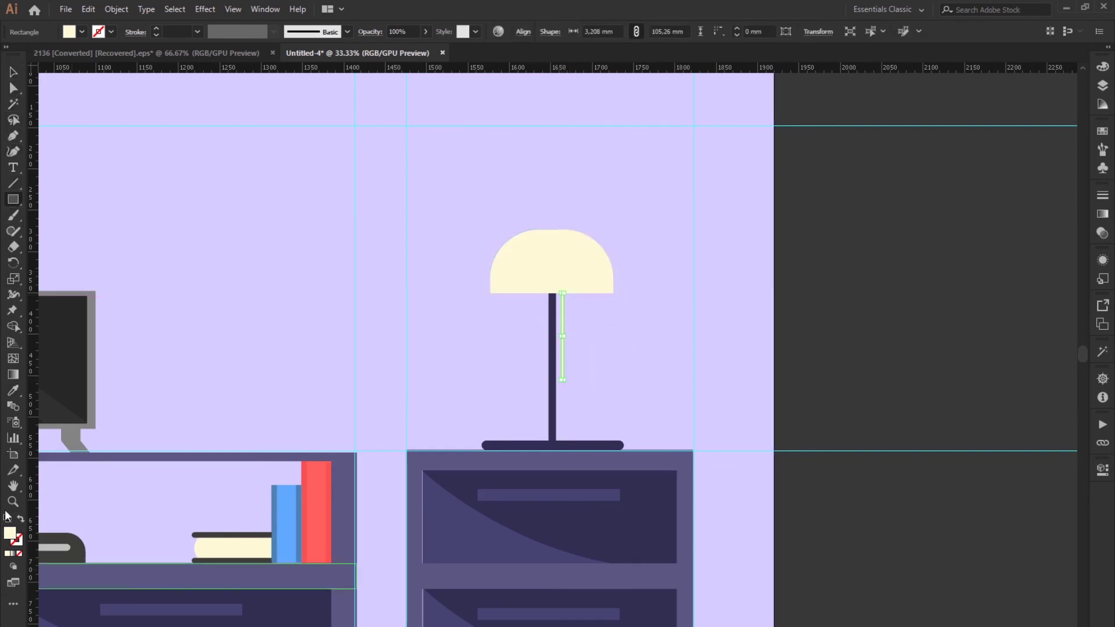
left_click(13, 390)
left_click(510, 495)
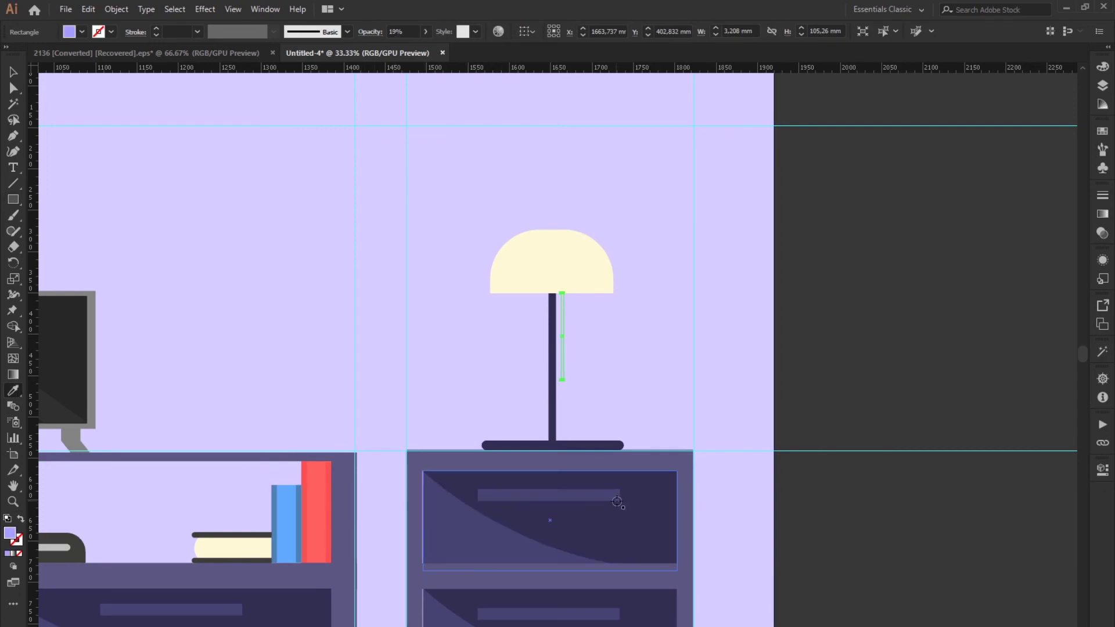
key("v")
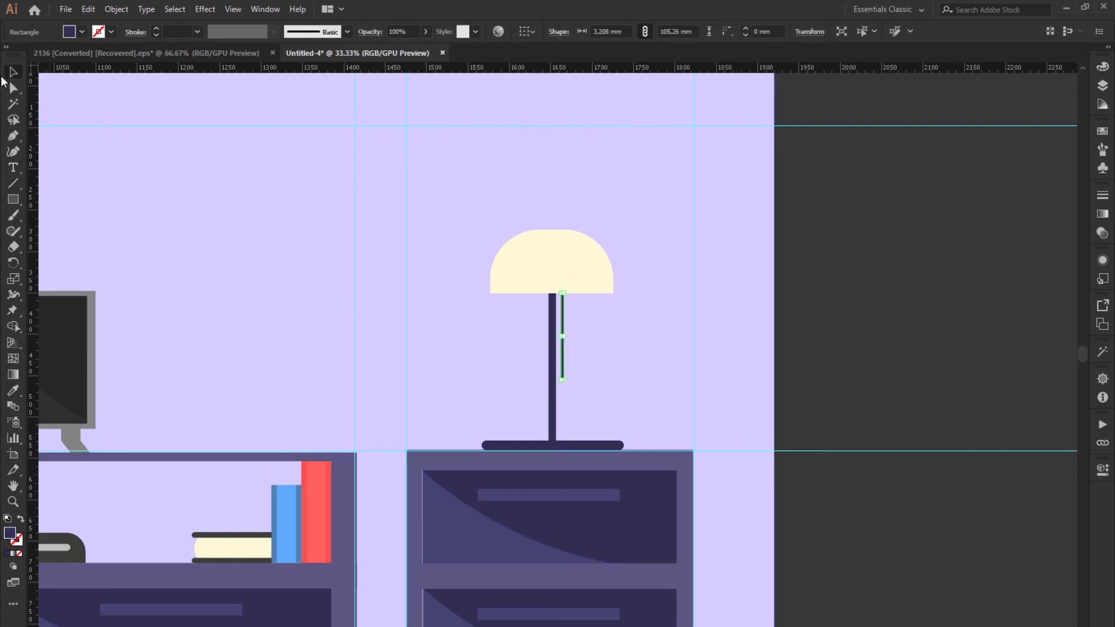
left_click(952, 267)
Add a small rounded tip centred under the cord's bottom end
key("ctrl+plus")
key("ctrl+plus")
key("ctrl+plus")
key("ctrl+plus")
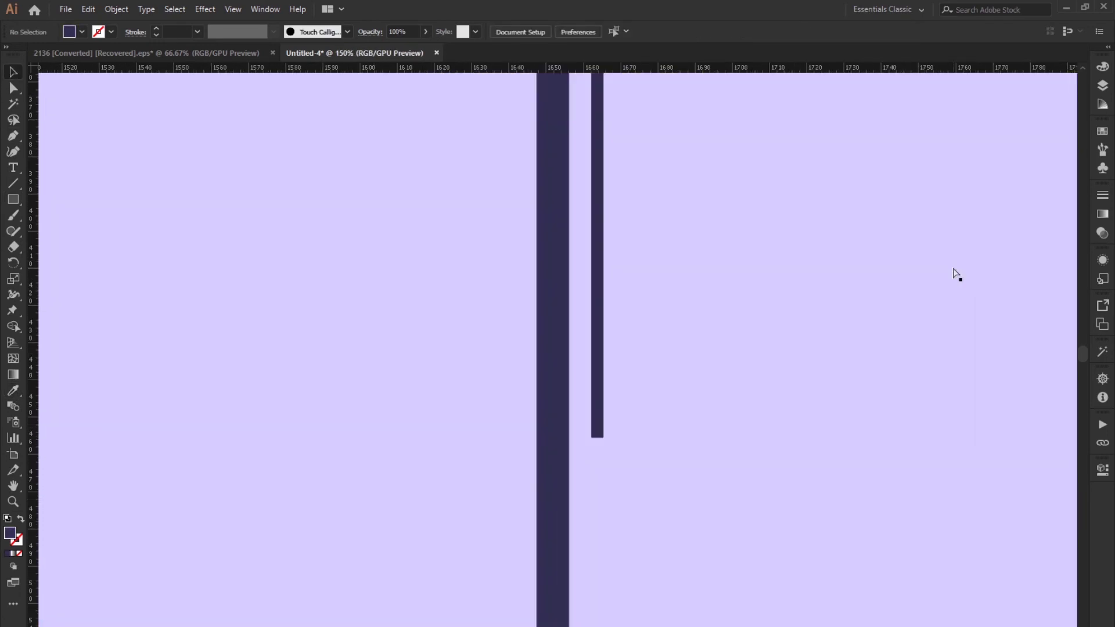
left_click_drag(585, 435, 615, 496)
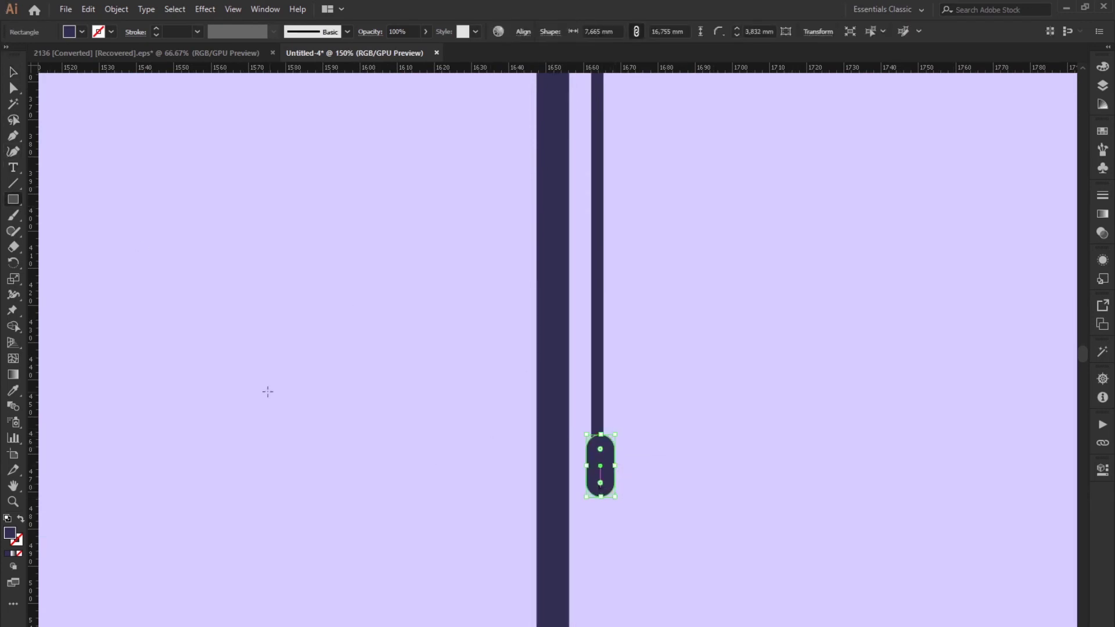
key("Left")
key("Left")
key("Left")
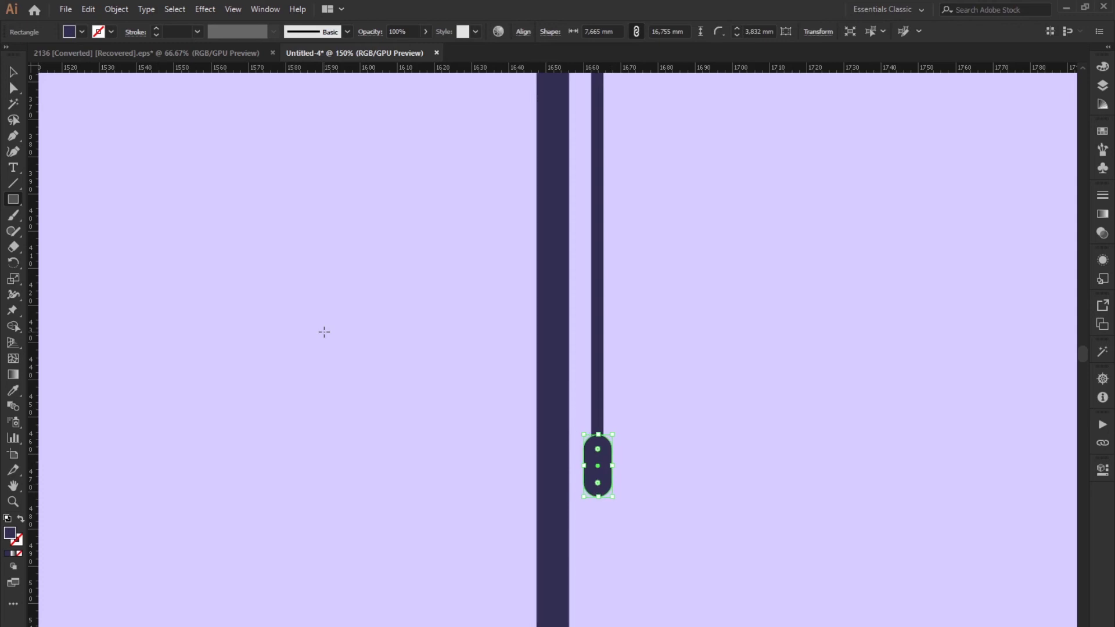
key("ctrl+minus")
key("ctrl+minus")
key("ctrl+minus")
key("ctrl+minus")
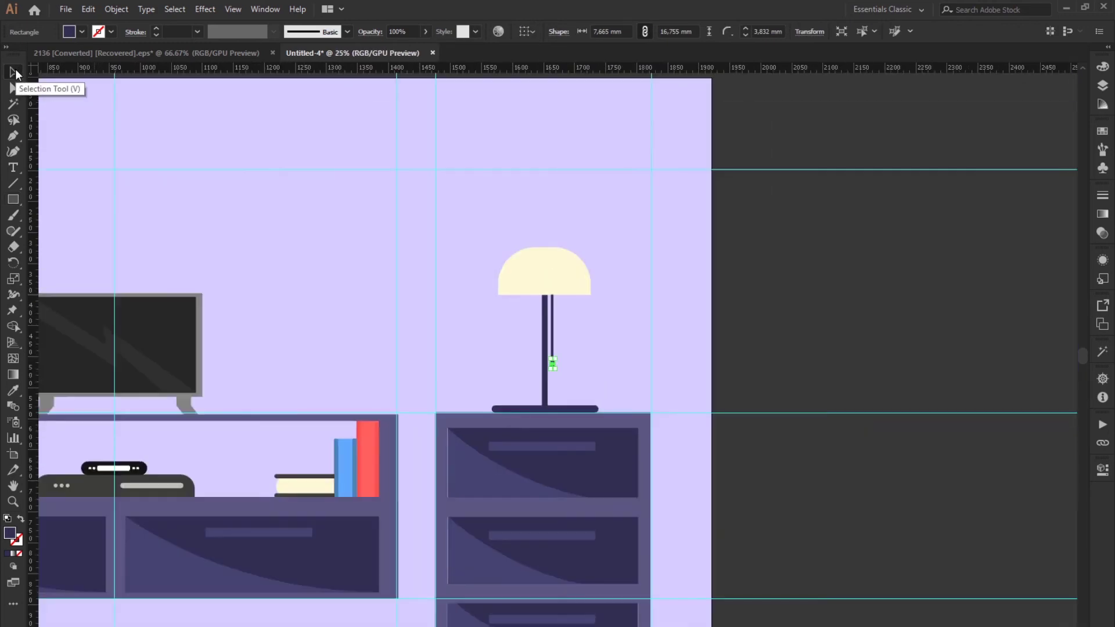
key("ctrl+minus")
Draw a small base bar on the left cabinet and a tall rectangle with its top-right corner slanted outward
left_click_drag(386, 462, 795, 483)
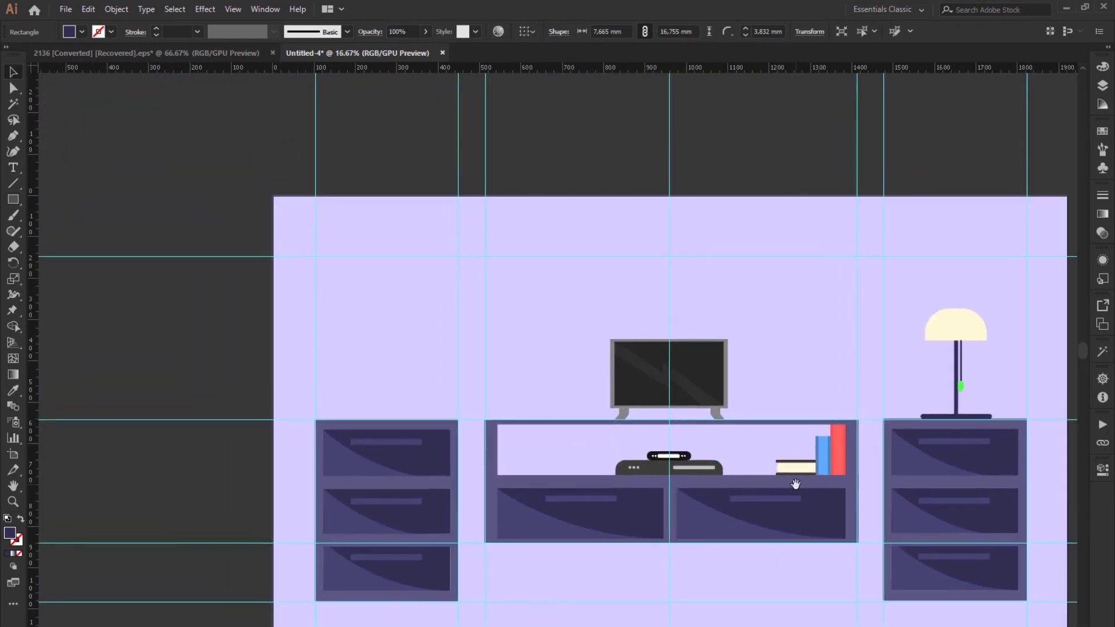
left_click(13, 200)
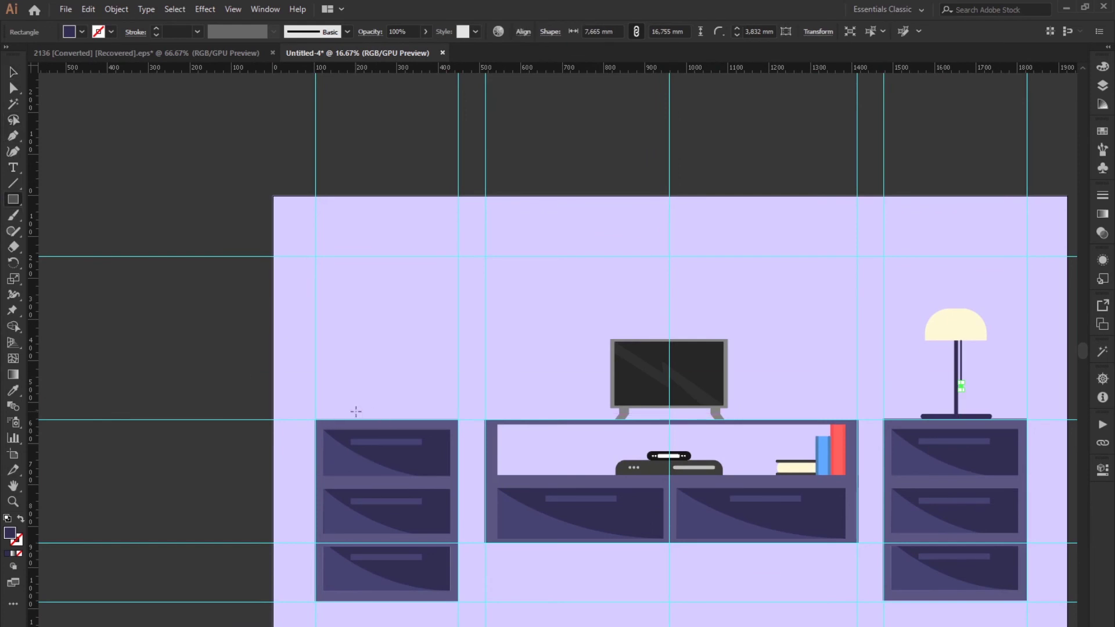
left_click_drag(355, 413, 412, 418)
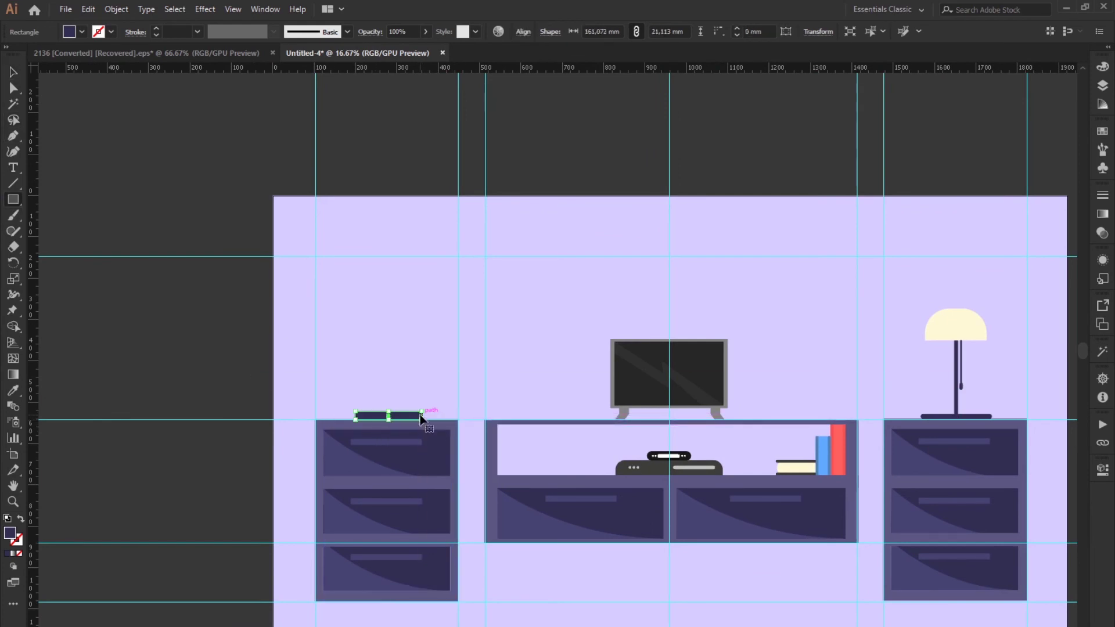
key("ctrl+plus")
key("ctrl+plus")
key("ctrl+plus")
key("ctrl+plus")
left_click_drag(534, 184, 635, 361)
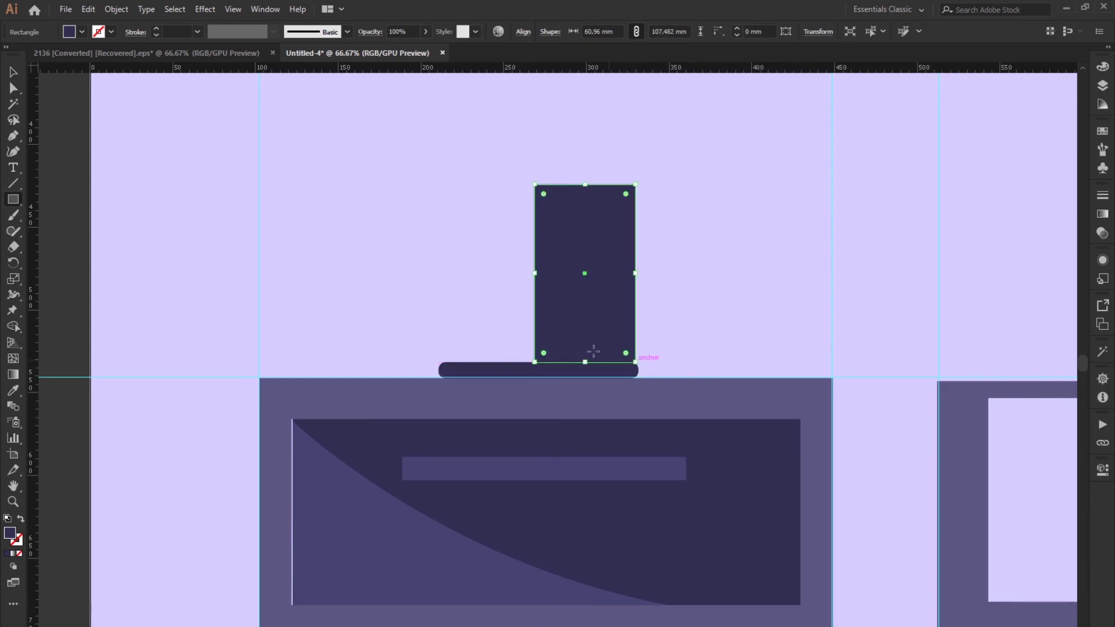
key("a")
left_click(636, 185)
left_click_drag(641, 185, 713, 185)
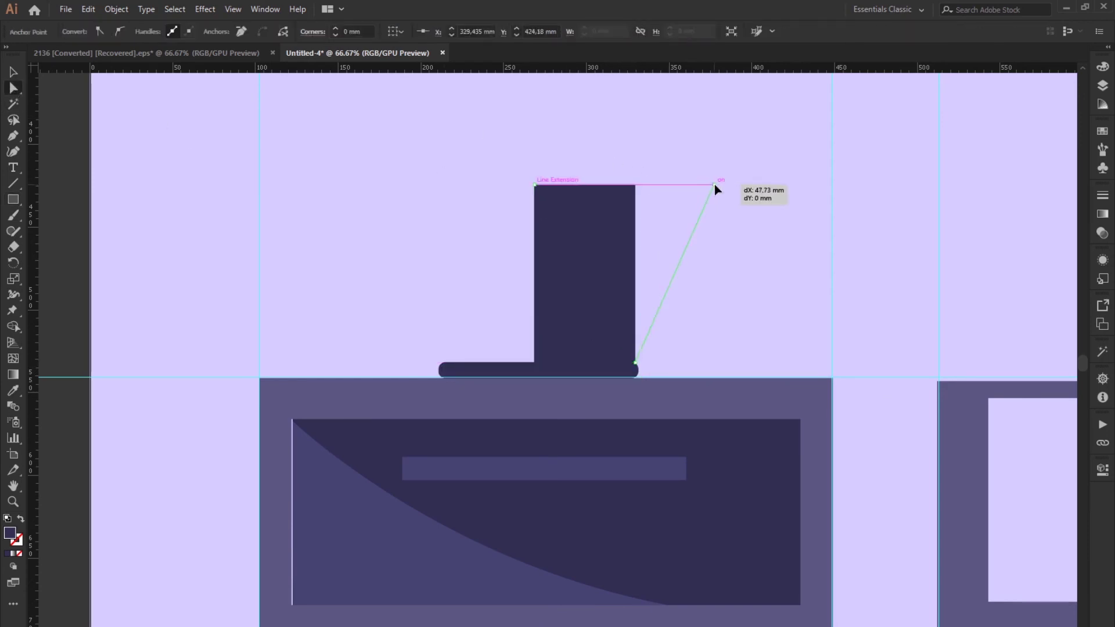
key("v")
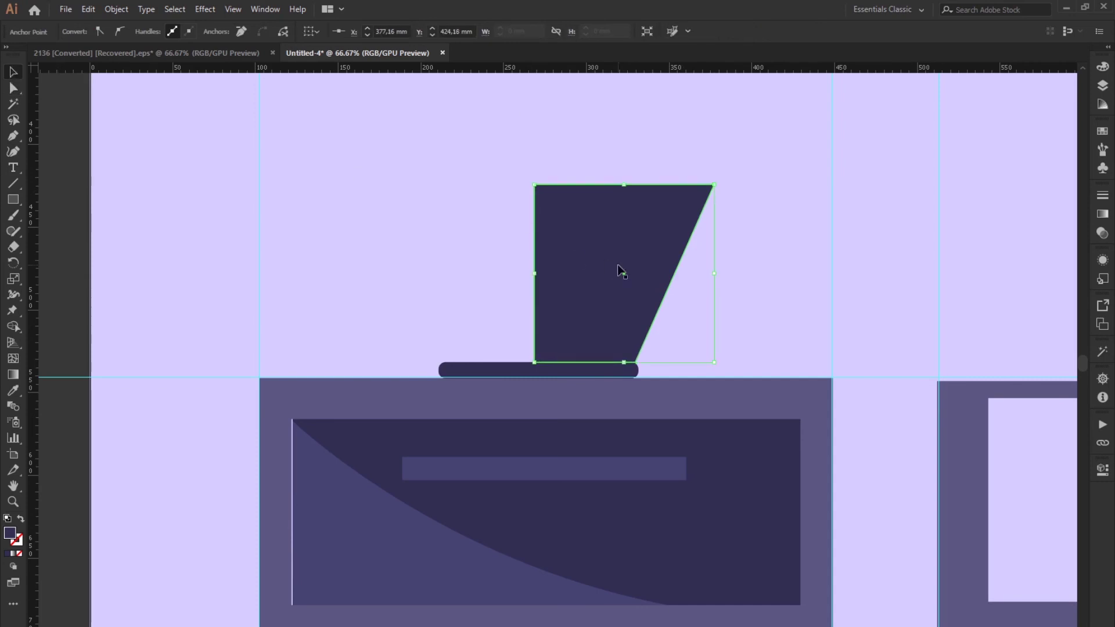
Reflect a copy of the slanted half, move it left to form a trapezoid pot, and shrink it slightly
right_click(604, 257)
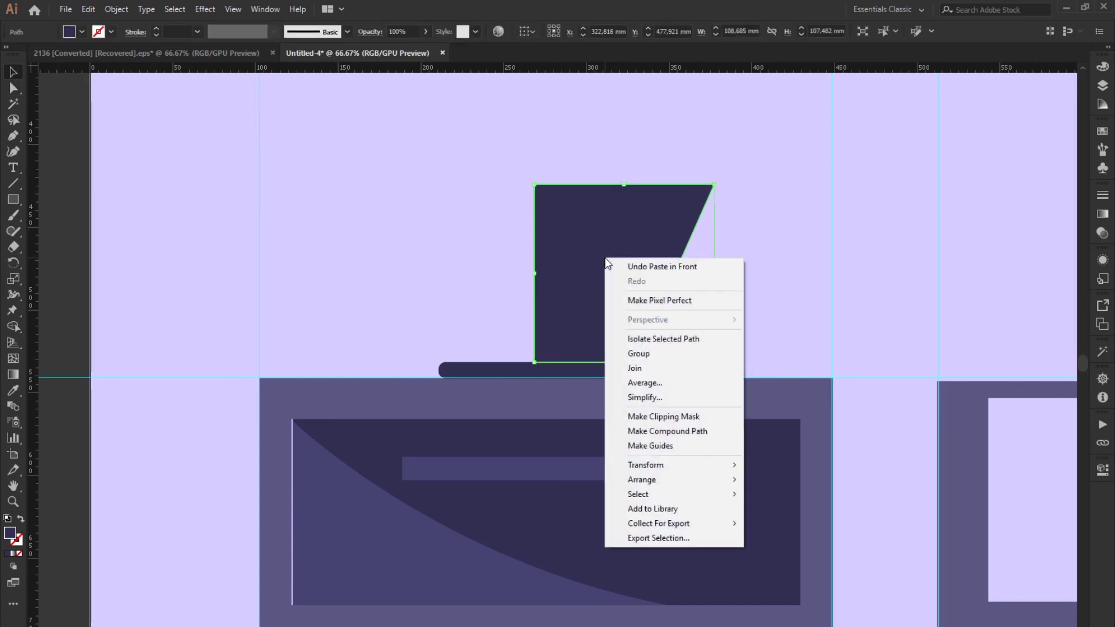
left_click(781, 511)
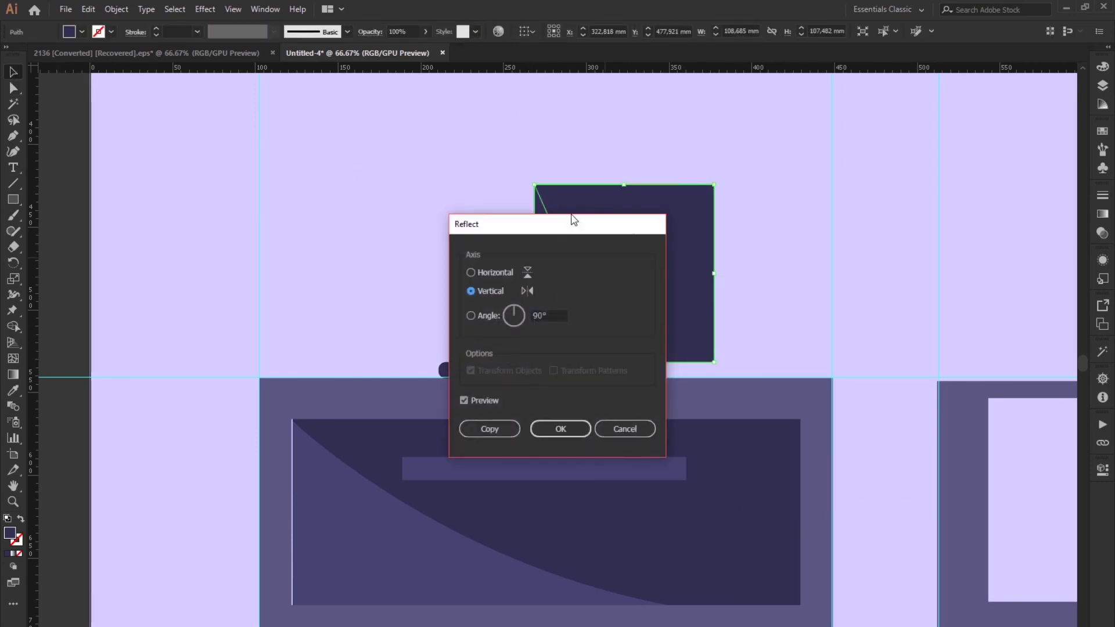
left_click_drag(574, 225, 322, 222)
left_click(237, 427)
left_click_drag(696, 309, 514, 301)
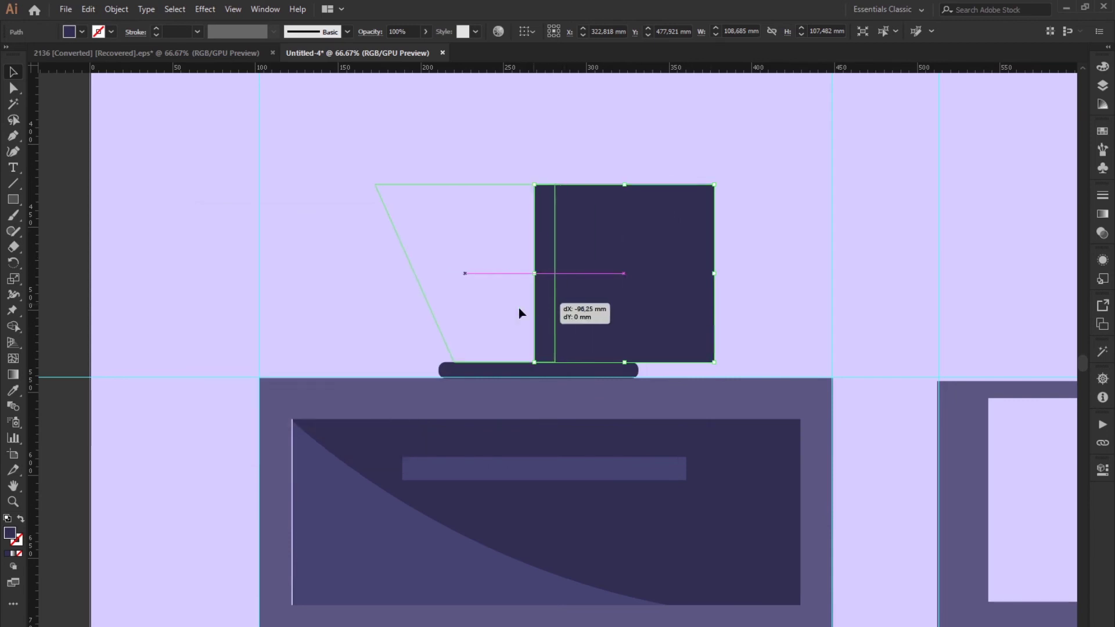
left_click(601, 302, "shift")
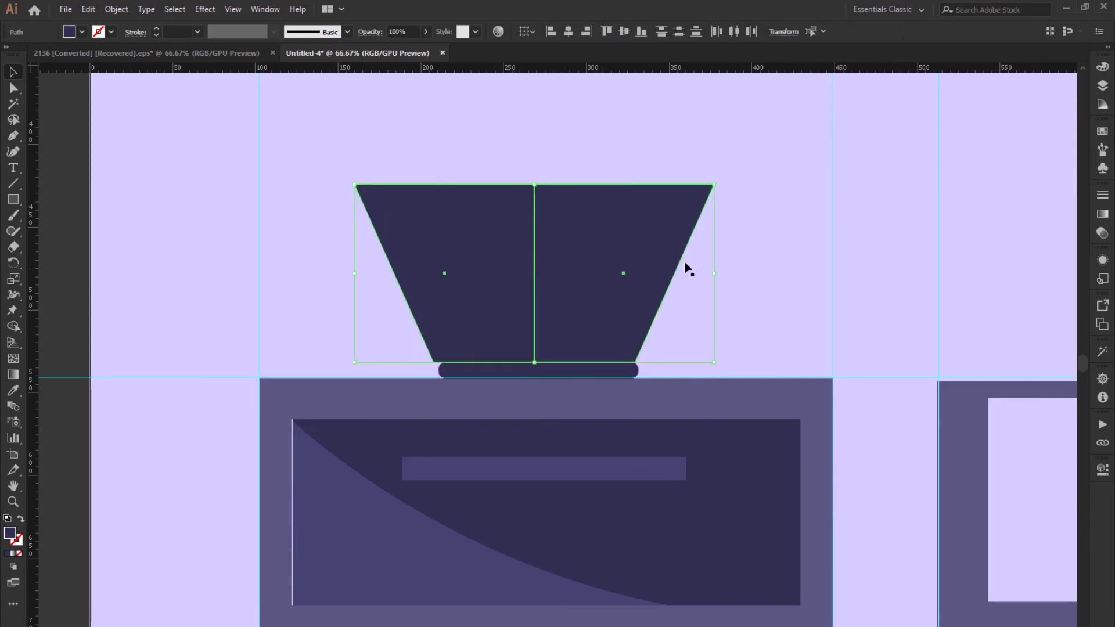
left_click_drag(714, 184, 703, 198)
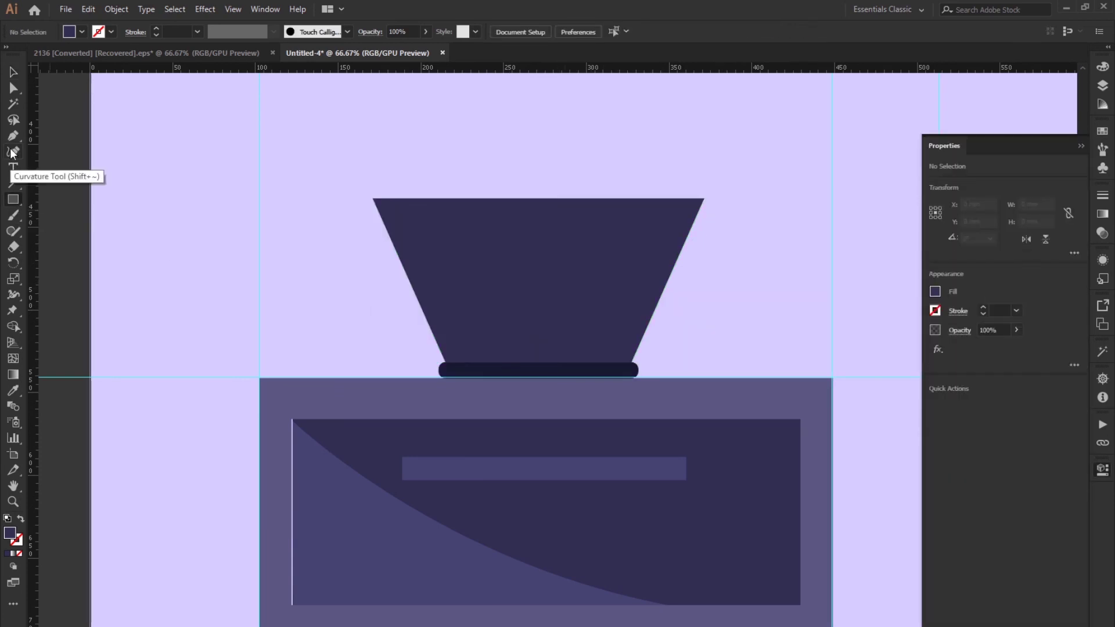
Draw a slanted parallelogram band across the pot's left side with the Pen Tool
left_click(13, 135)
left_click(450, 199)
left_click(537, 362)
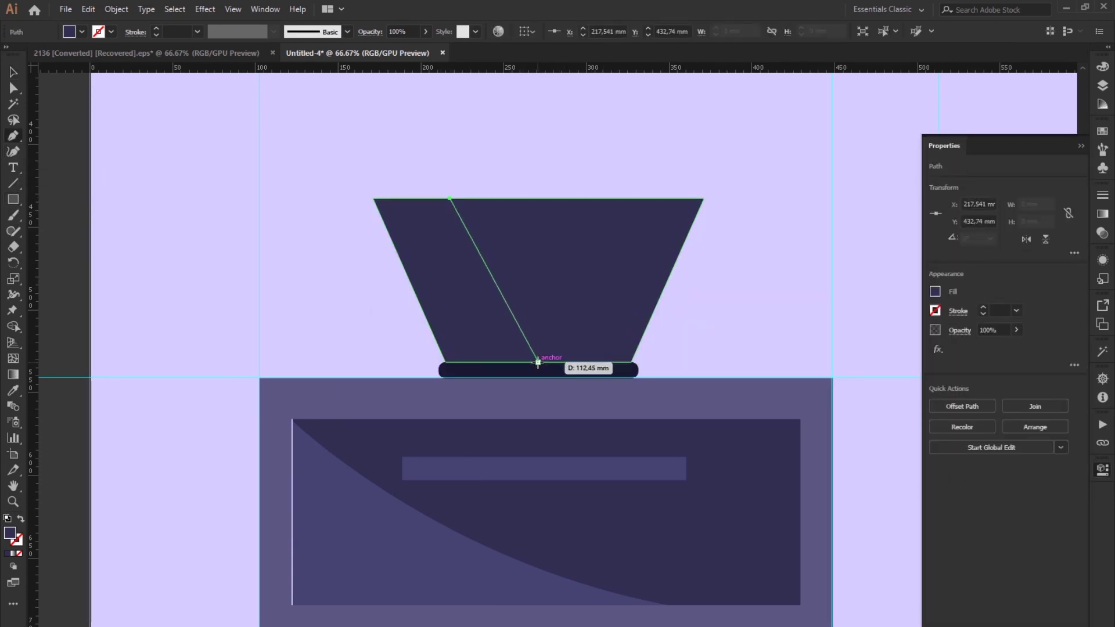
left_click(445, 362)
left_click(373, 199)
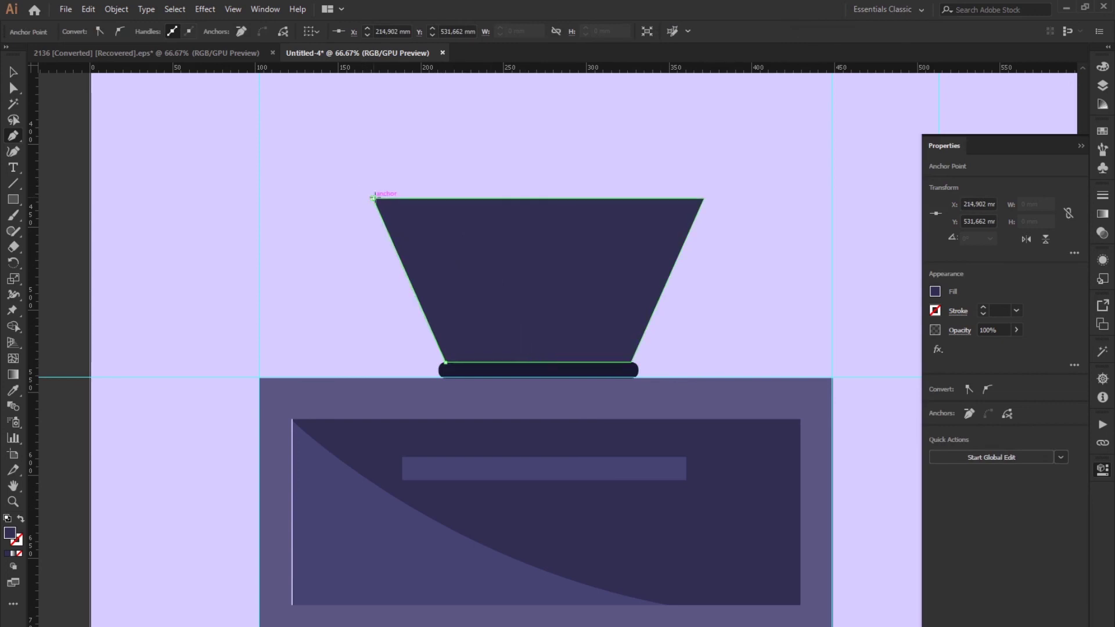
Fill the band with the lighter purple and begin a curved leaf path above the pot
left_click(450, 199)
left_click(10, 392)
left_click(348, 549)
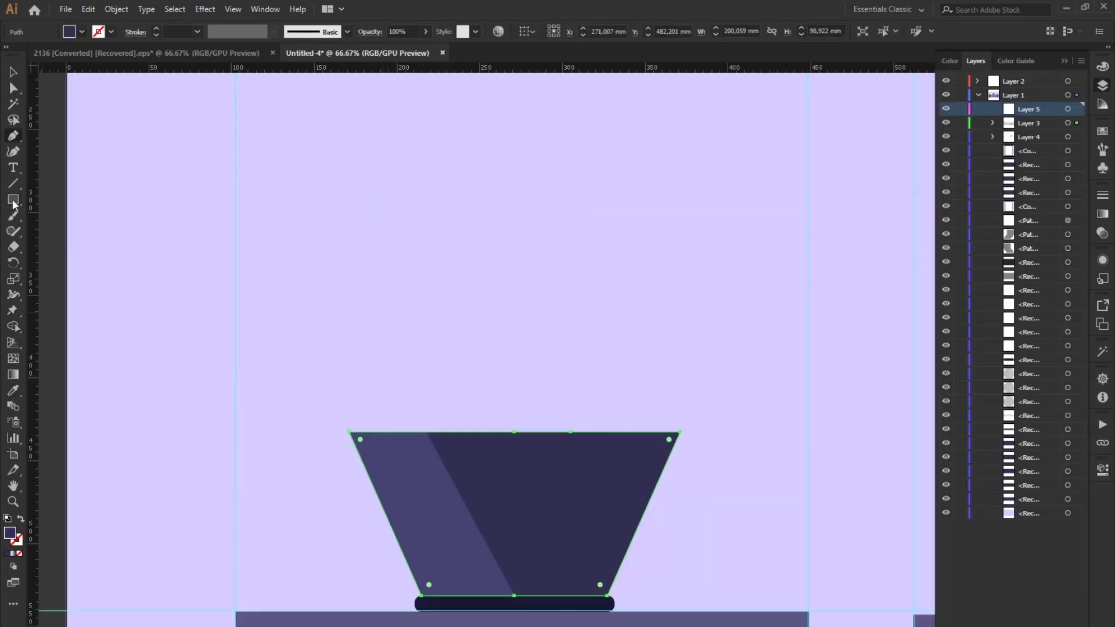
left_click(662, 248)
left_click_drag(566, 432, 586, 502)
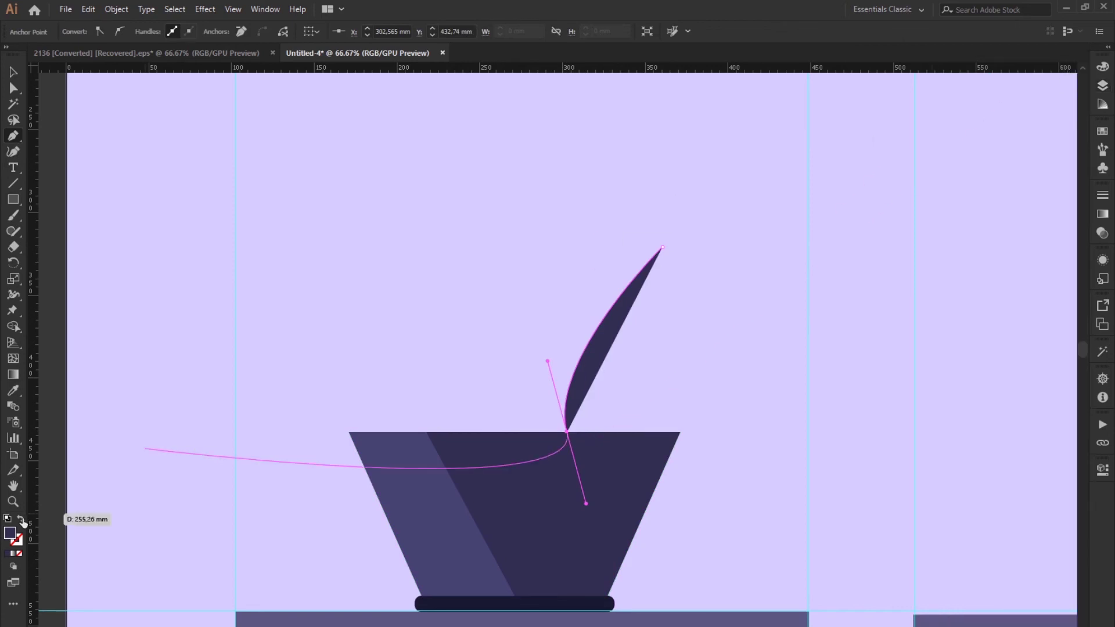
Give the curved path an 8 pt stroke so it becomes a thick stem
left_click(21, 519)
key("v")
left_click(488, 202)
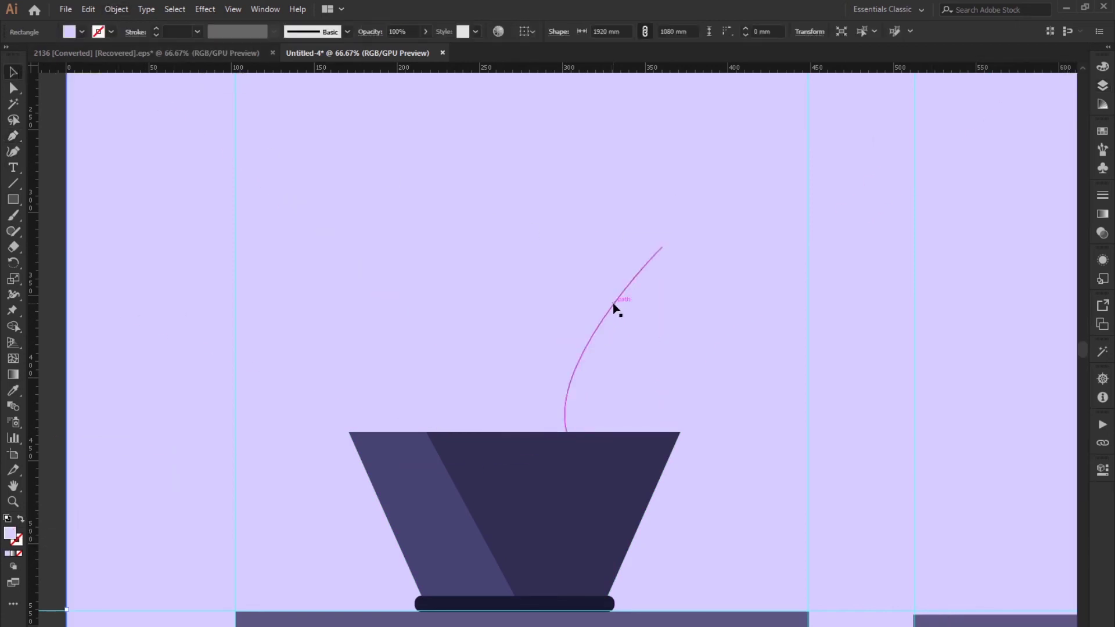
left_click(157, 27)
left_click(637, 276)
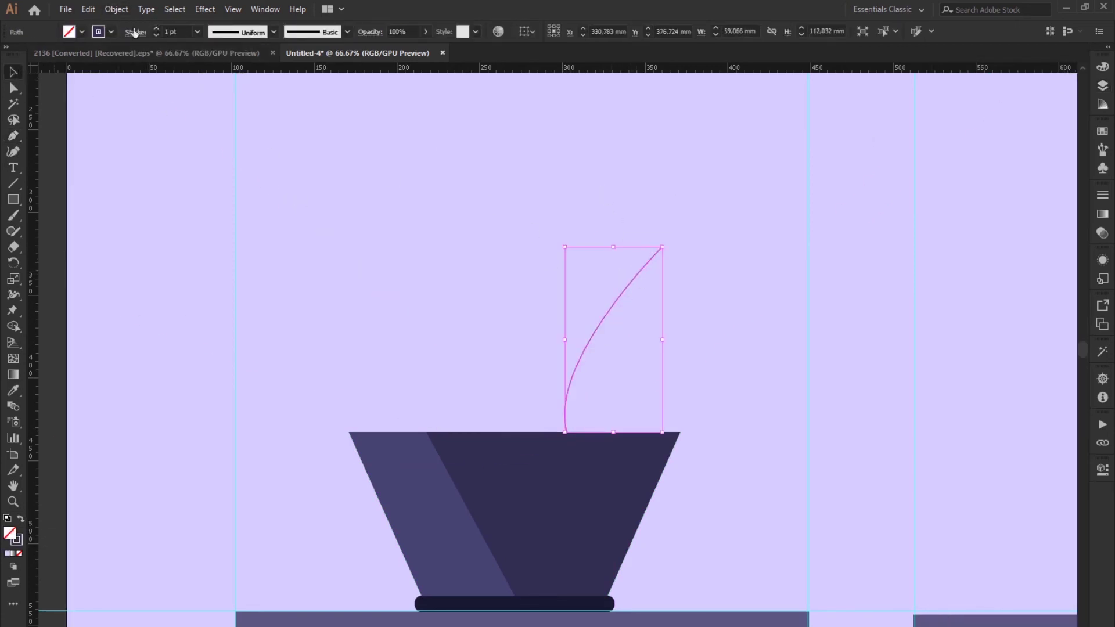
left_click(157, 28)
left_click(48, 104)
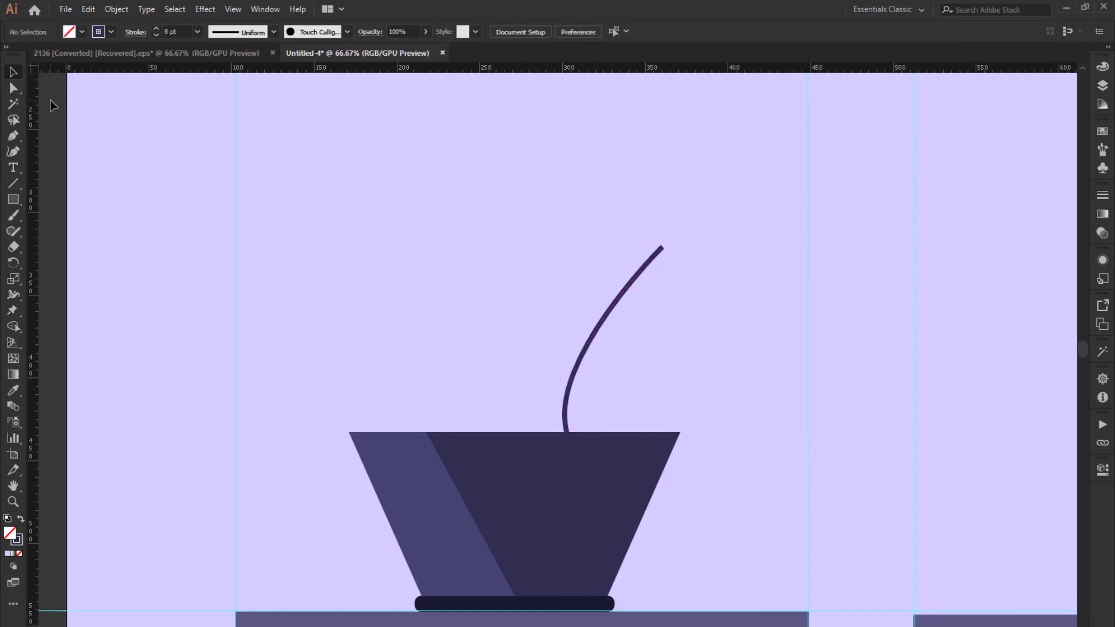
Draw a small 15.24 mm circle at the top of the stem
left_click(593, 347)
left_click(46, 270)
mouse_move(12, 199)
left_mouse_down()
mouse_move(61, 210)
mouse_move(61, 231)
left_mouse_up()
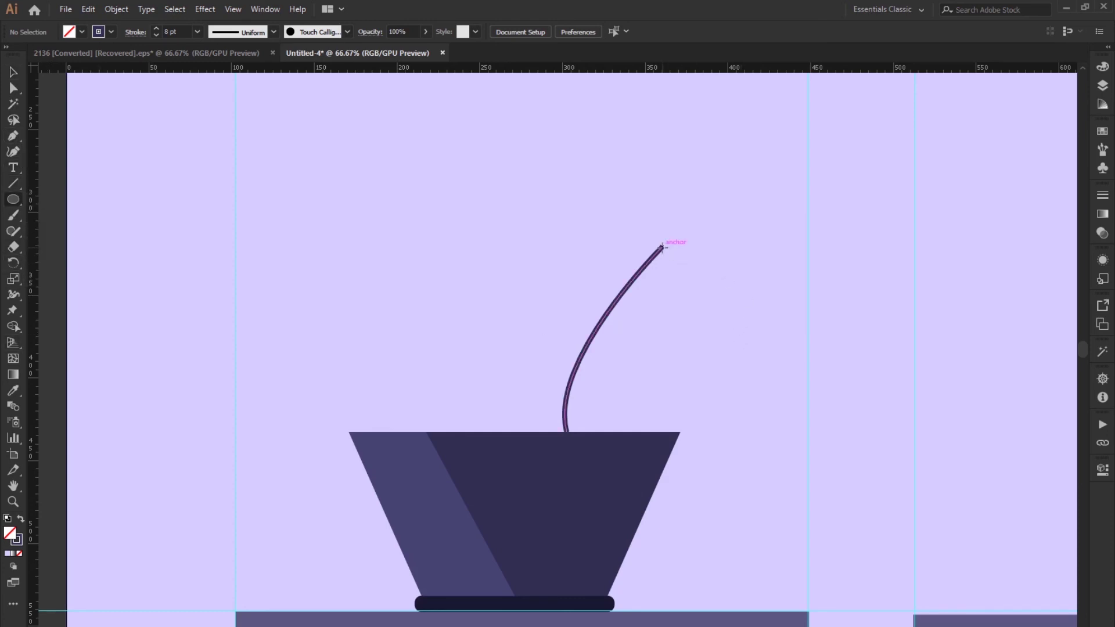
left_click_drag(662, 247, 659, 234)
Fill the circle dark and draw a dark 12-point star over it with rounded, wavy points
left_click(20, 519)
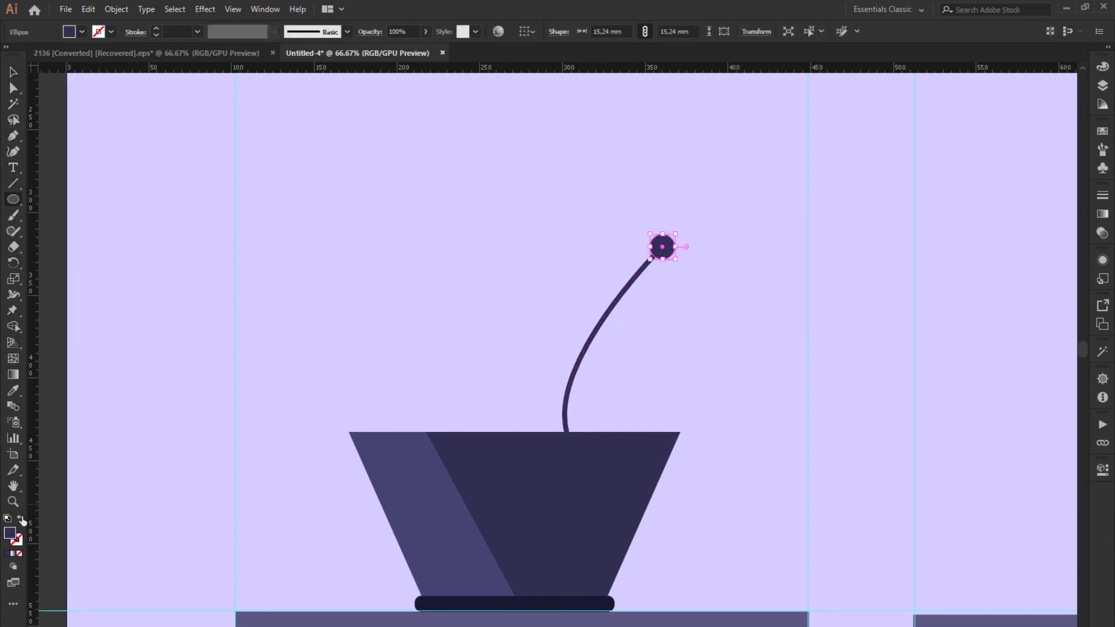
left_click_drag(19, 201, 58, 259)
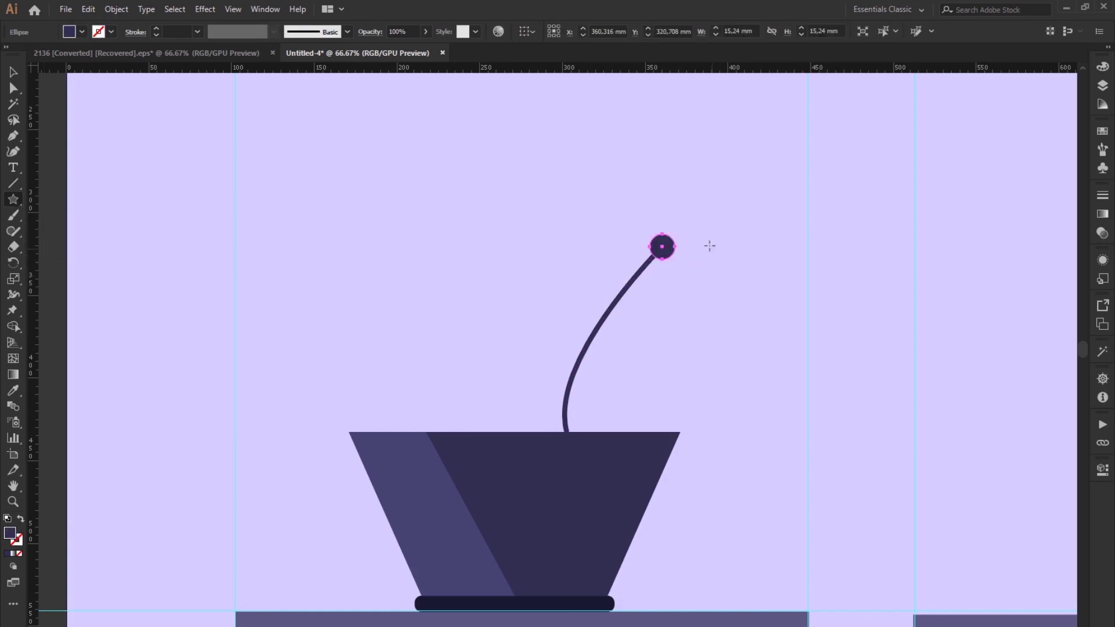
mouse_move(662, 247)
left_mouse_down()
mouse_move(646, 178)
mouse_move(656, 214)
left_mouse_up()
key("Up")
key("Up")
key("Up")
left_click(13, 88)
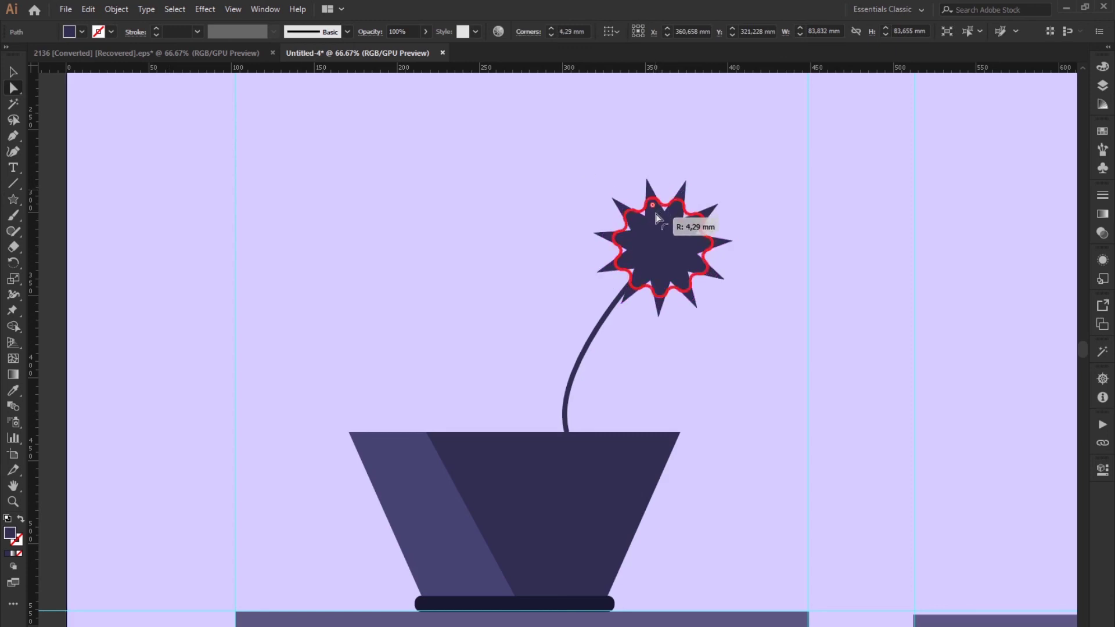
left_click(23, 520)
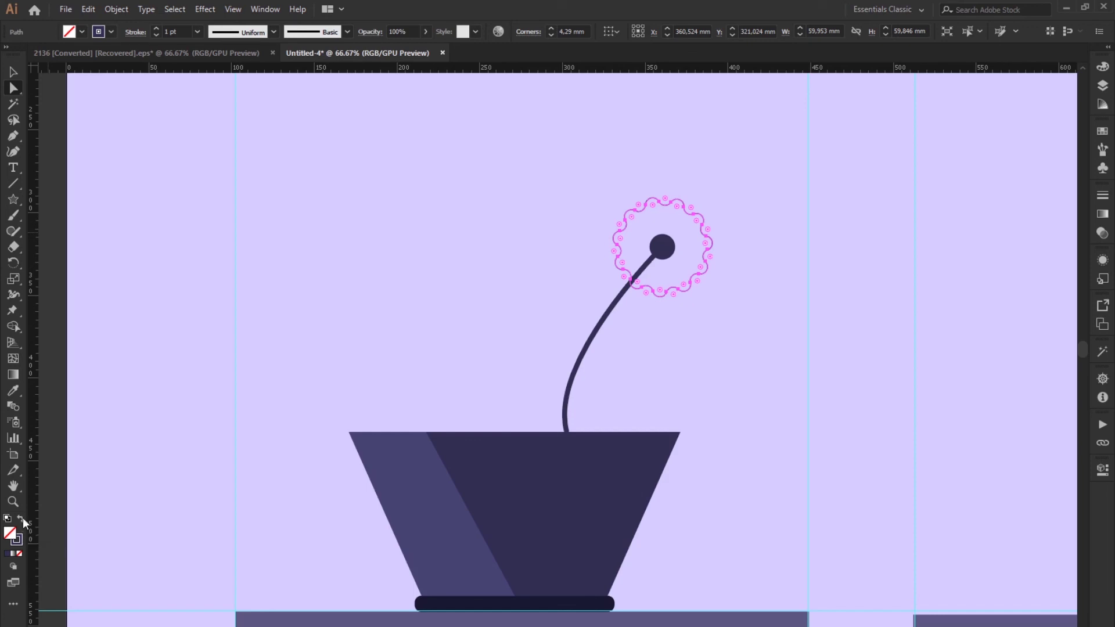
left_click(23, 519)
Select the wavy flower head through the Layers panel after checking its fill colour
left_click(13, 73)
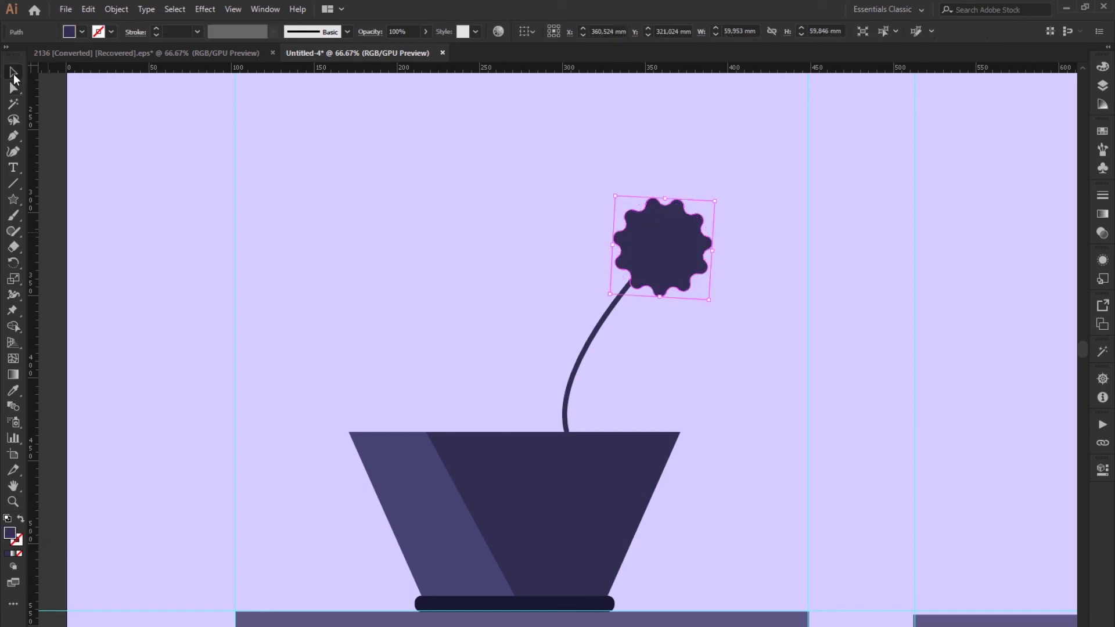
double_click(9, 535)
left_click(969, 283)
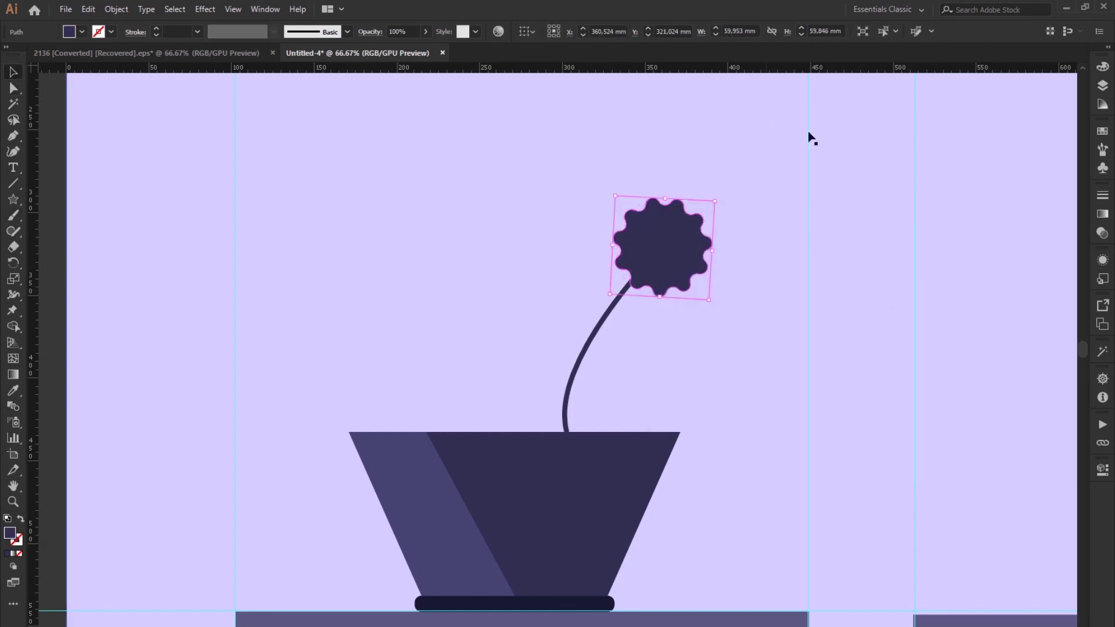
left_click(1103, 86)
left_click(992, 109)
left_click(1043, 122)
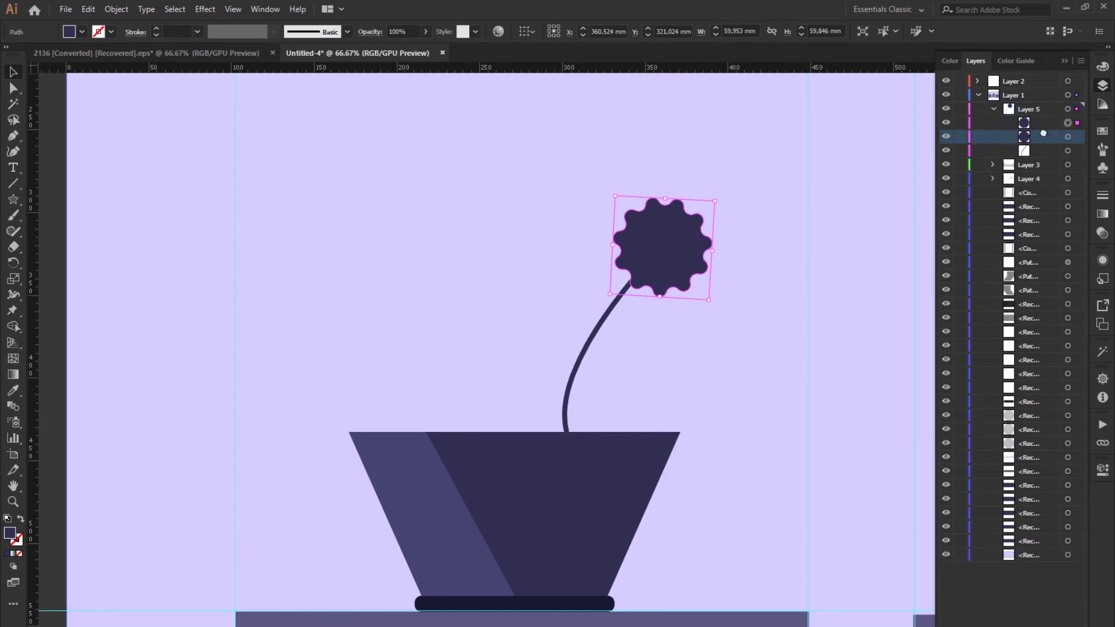
Paste the circle in front as a faint light-purple flower centre at 19% opacity
key("ctrl+f")
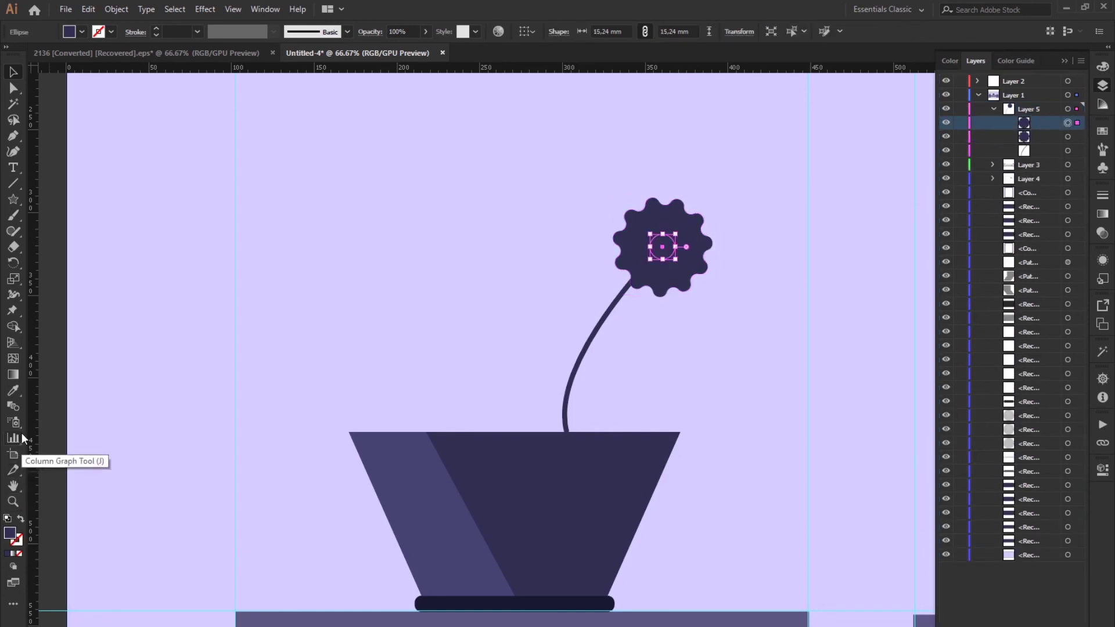
left_click(12, 390)
left_click(346, 443)
left_click(1103, 85)
left_click(13, 71)
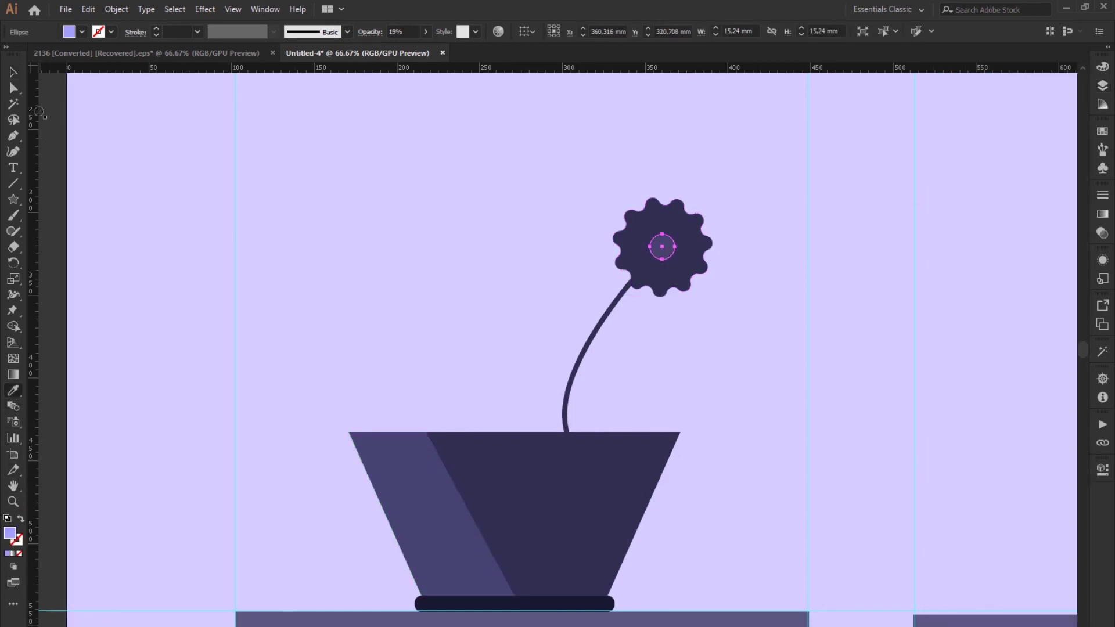
left_click(100, 119)
left_click(598, 329)
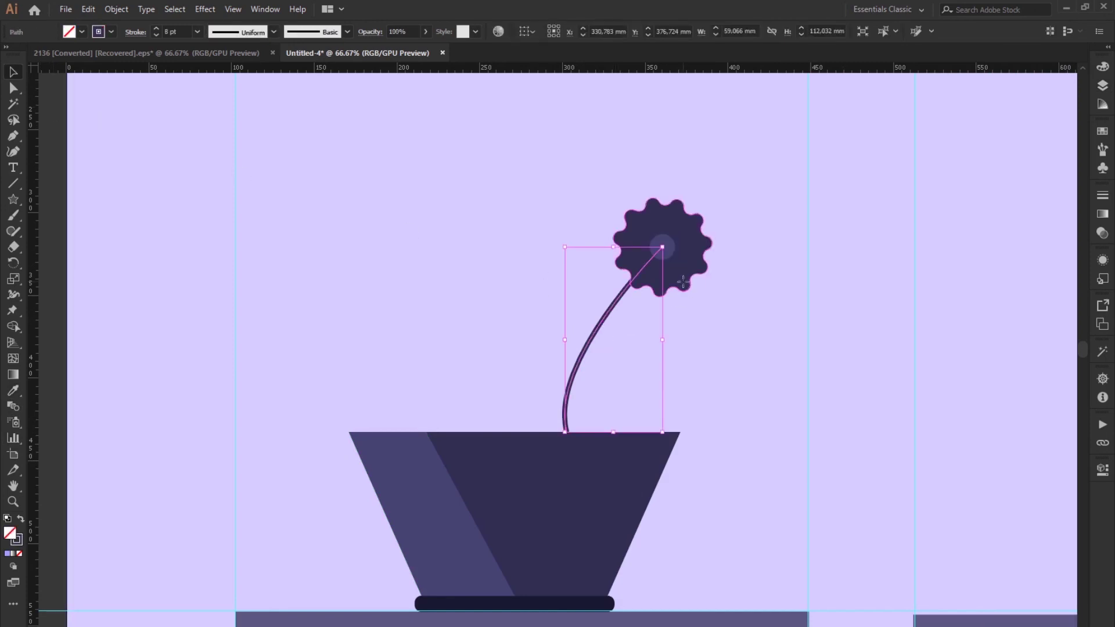
Reflect a copy of the flower and move it to the pot's left side
right_click(672, 254)
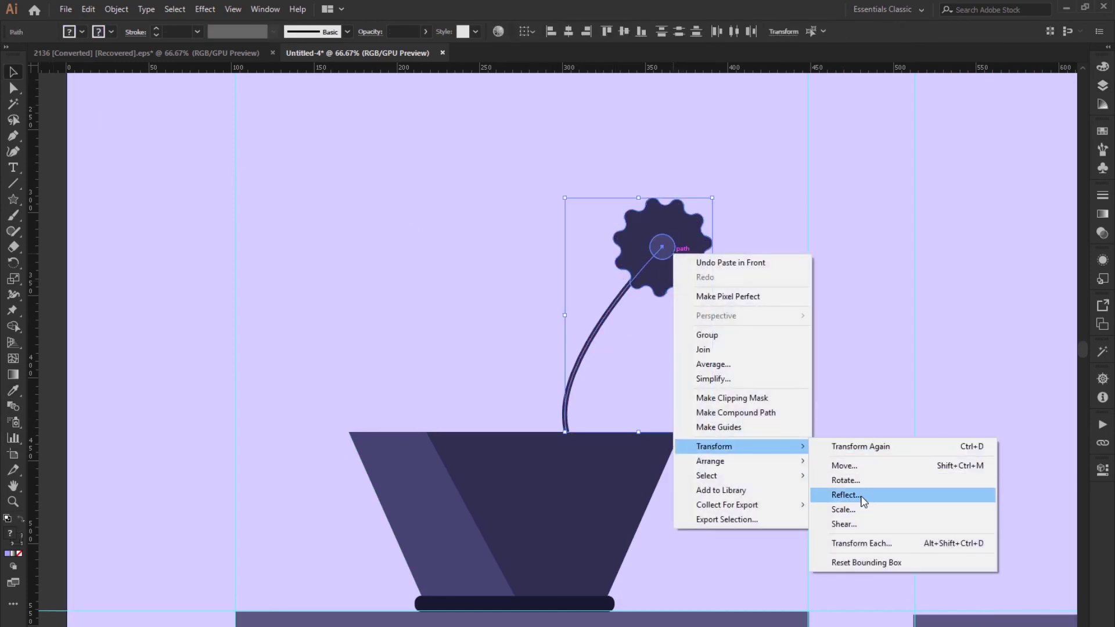
left_click(854, 424)
left_click(242, 426)
left_click_drag(691, 348, 410, 346)
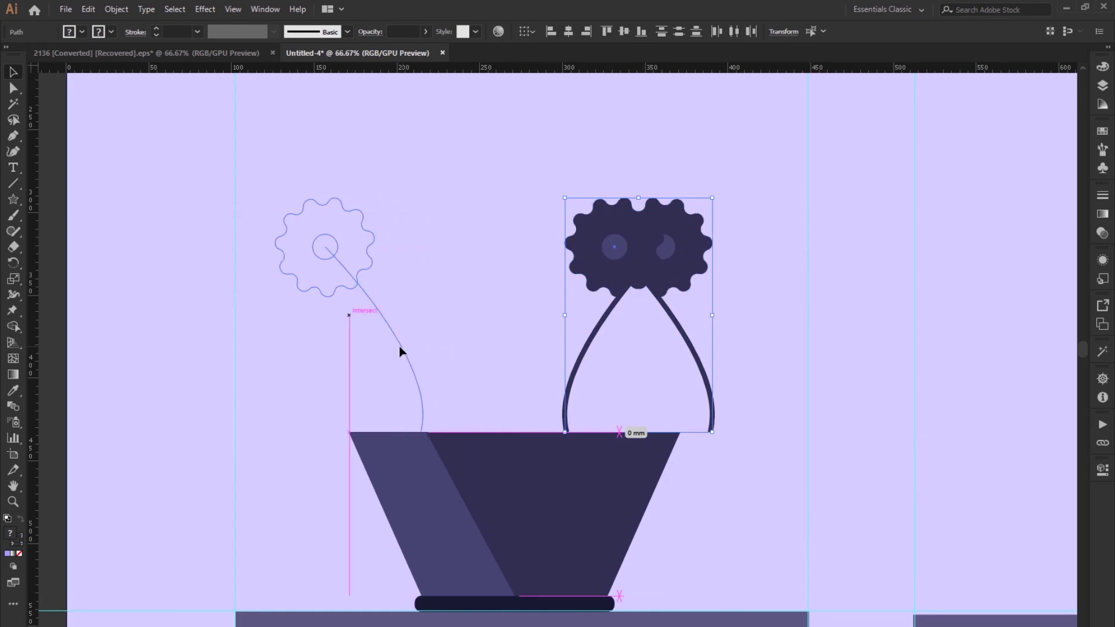
left_click(45, 346)
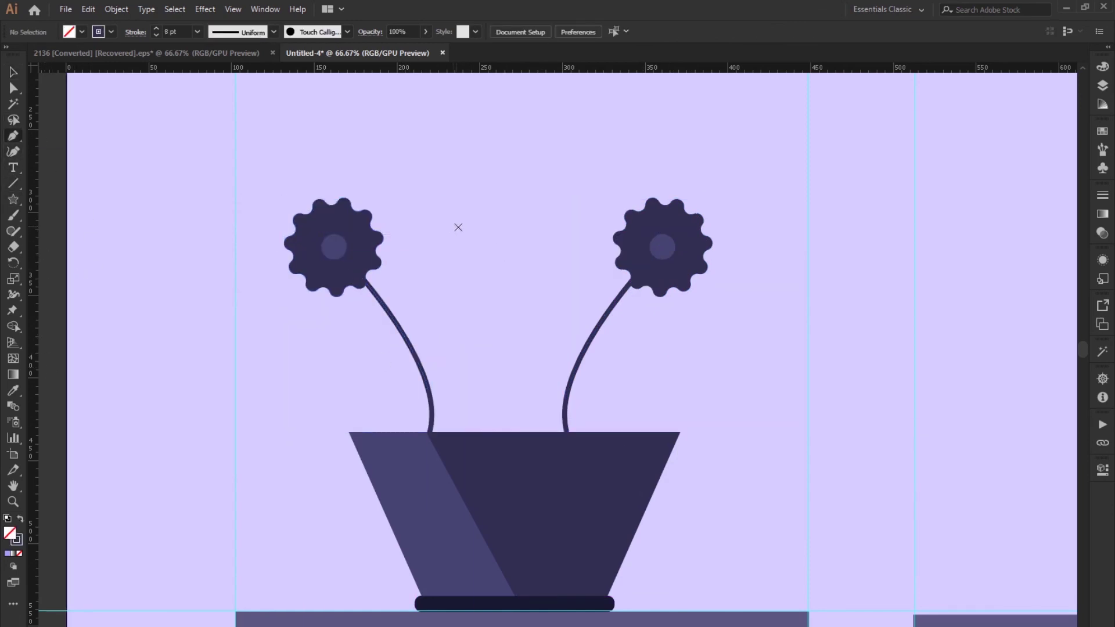
Draw a straight middle stem and Alt-drag a copy of the flower head onto it
left_click(493, 227)
left_click(496, 432)
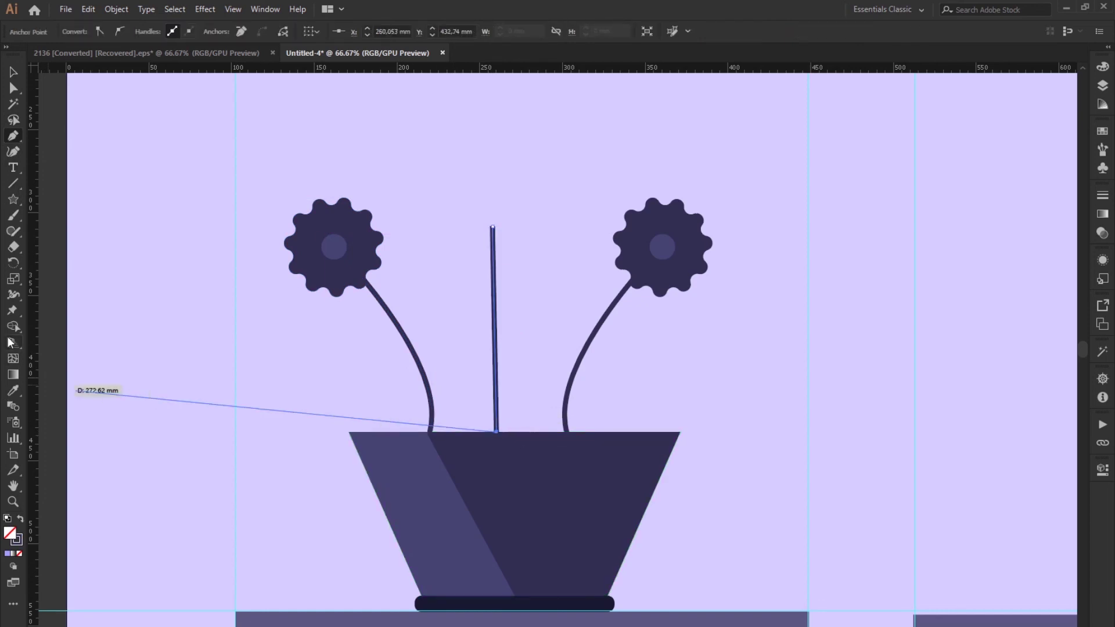
left_click(13, 72)
left_click(343, 256)
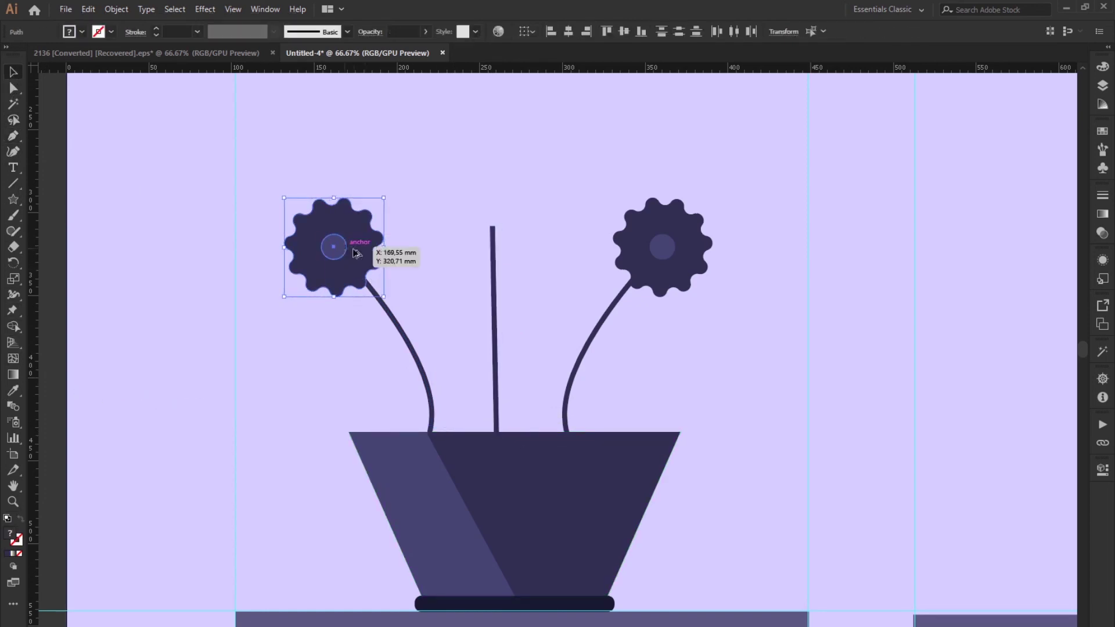
left_click_drag(356, 253, 514, 232)
left_click(50, 384)
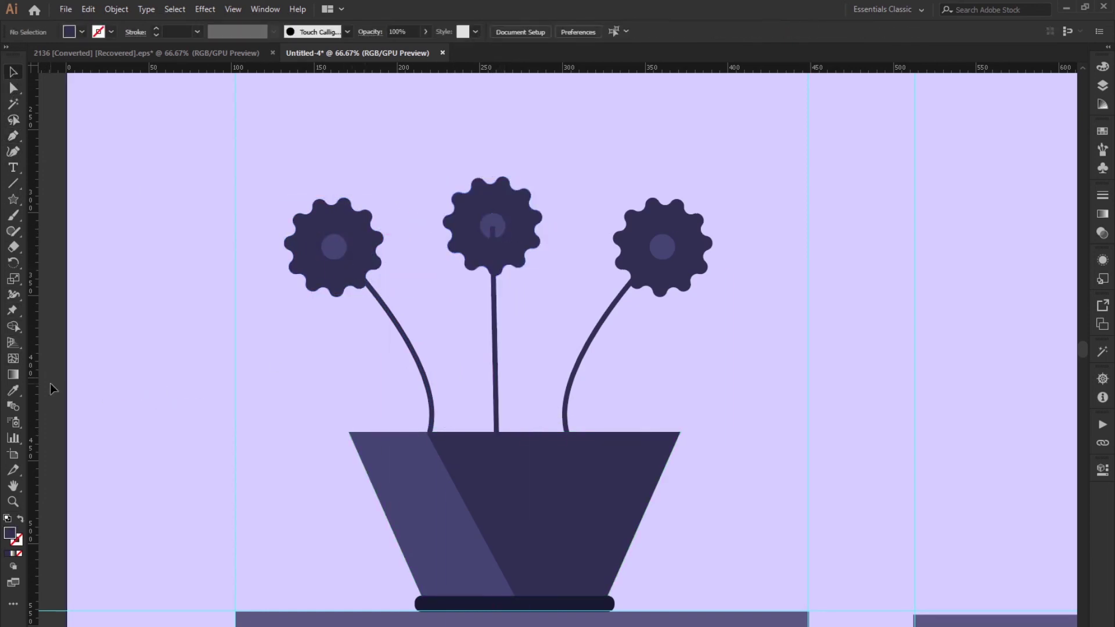
Adjust the middle stem's top point to meet the new flower head
left_click(492, 247)
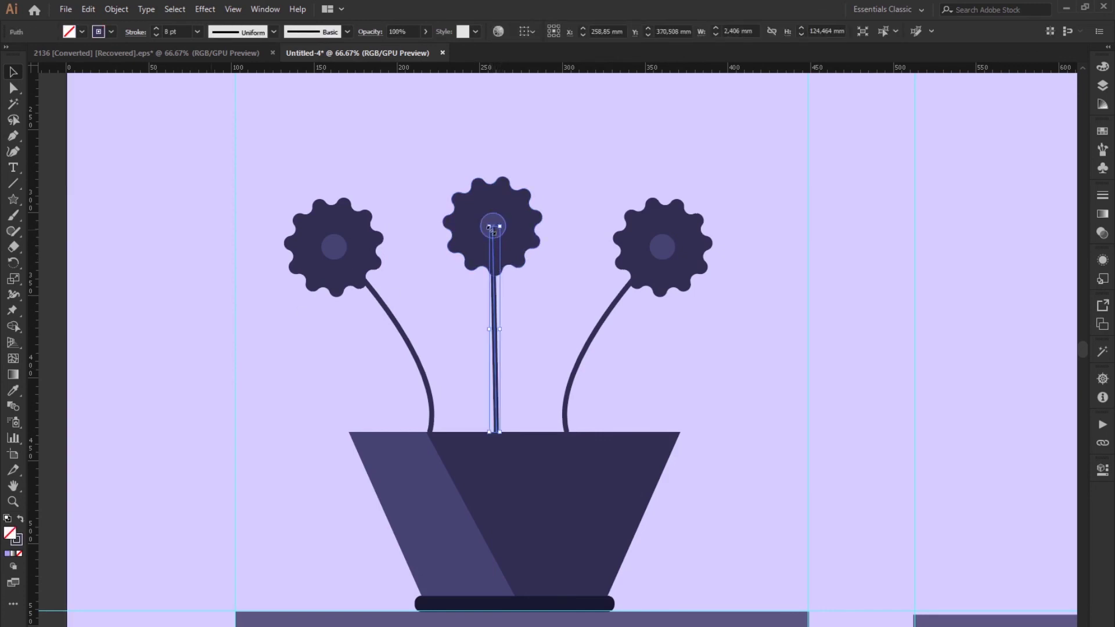
left_click(11, 88)
left_click(495, 232)
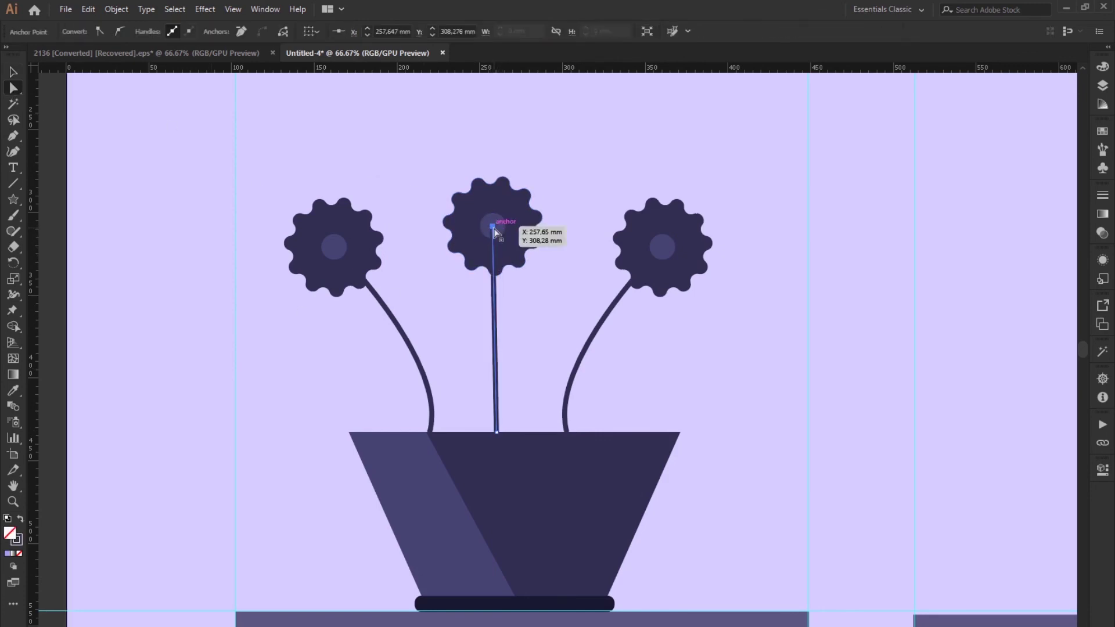
left_click(13, 71)
left_click(50, 125)
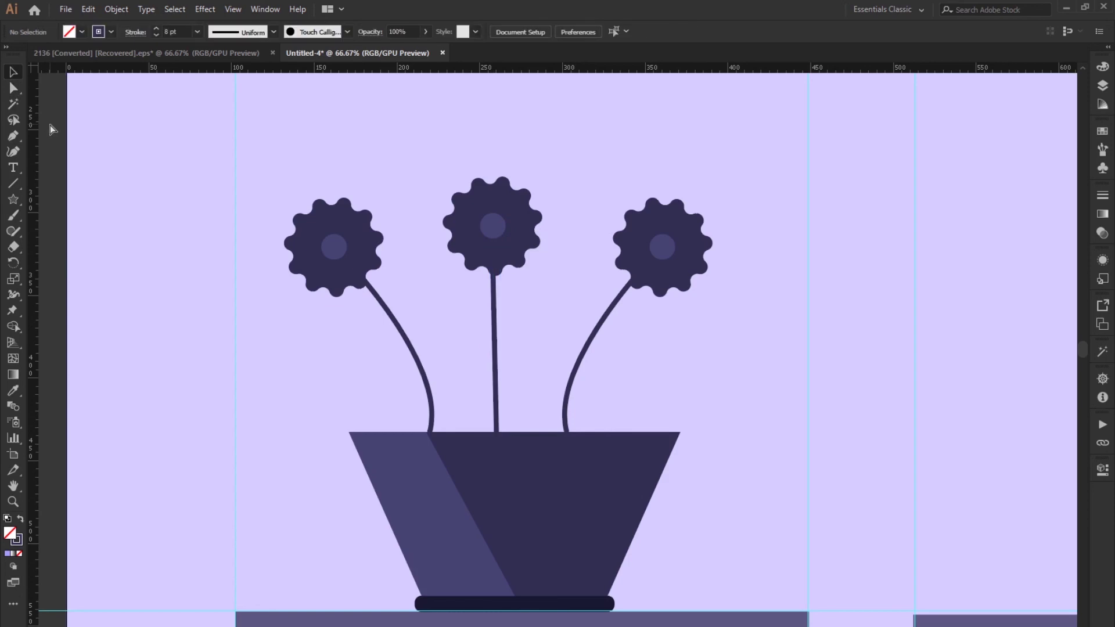
key("ctrl+minus")
key("ctrl+minus")
key("ctrl+minus")
Draw a long rectangle below the TV cabinet and pull its bottom corners out into a trapezoid
key("ctrl+0")
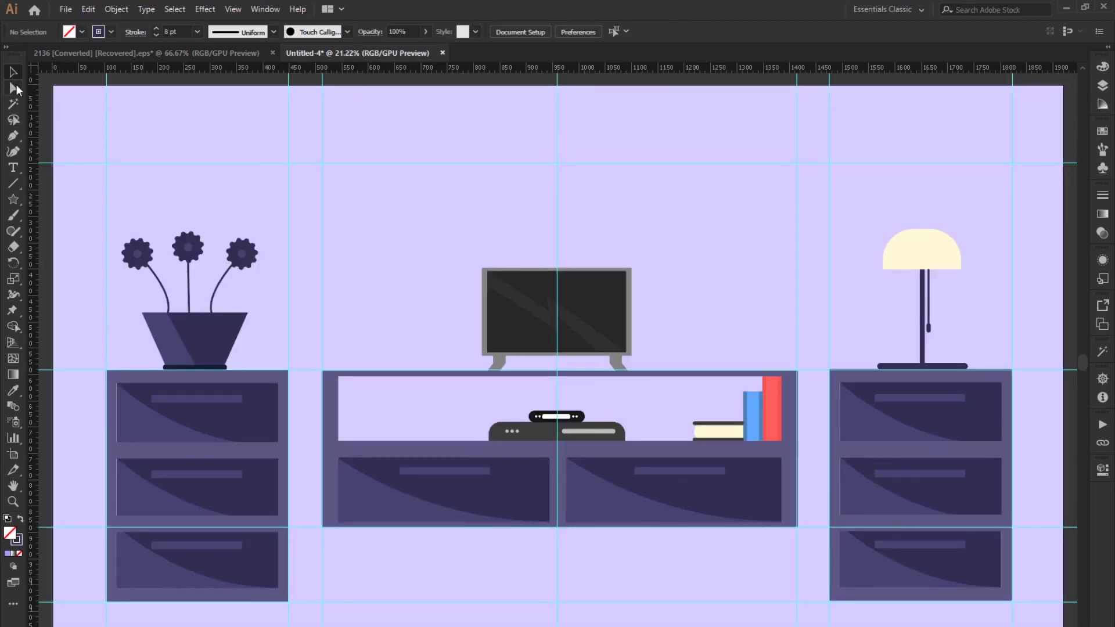
left_click_drag(14, 201, 64, 203)
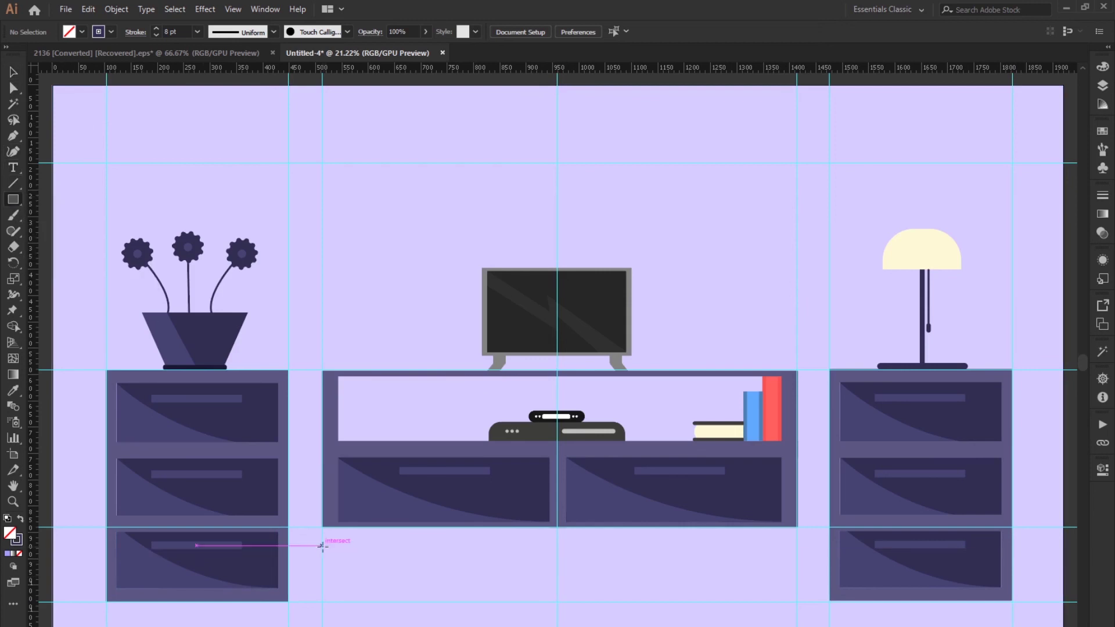
left_click_drag(322, 542, 798, 602)
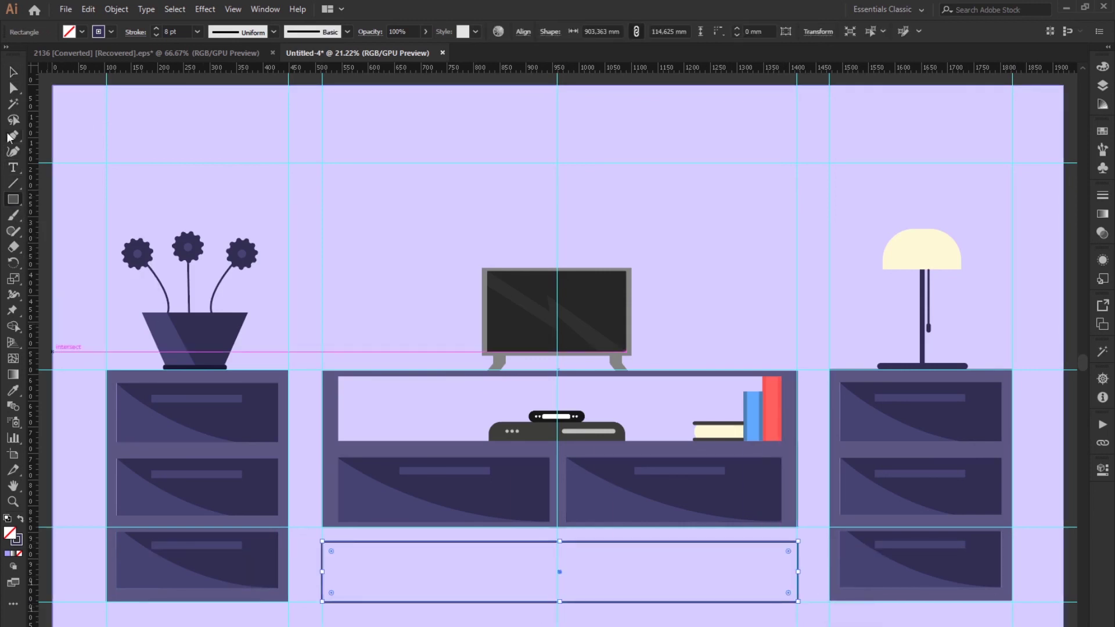
left_click(13, 87)
mouse_move(798, 601)
left_mouse_down()
mouse_move(842, 626)
mouse_move(824, 626)
left_mouse_up()
left_click(321, 602)
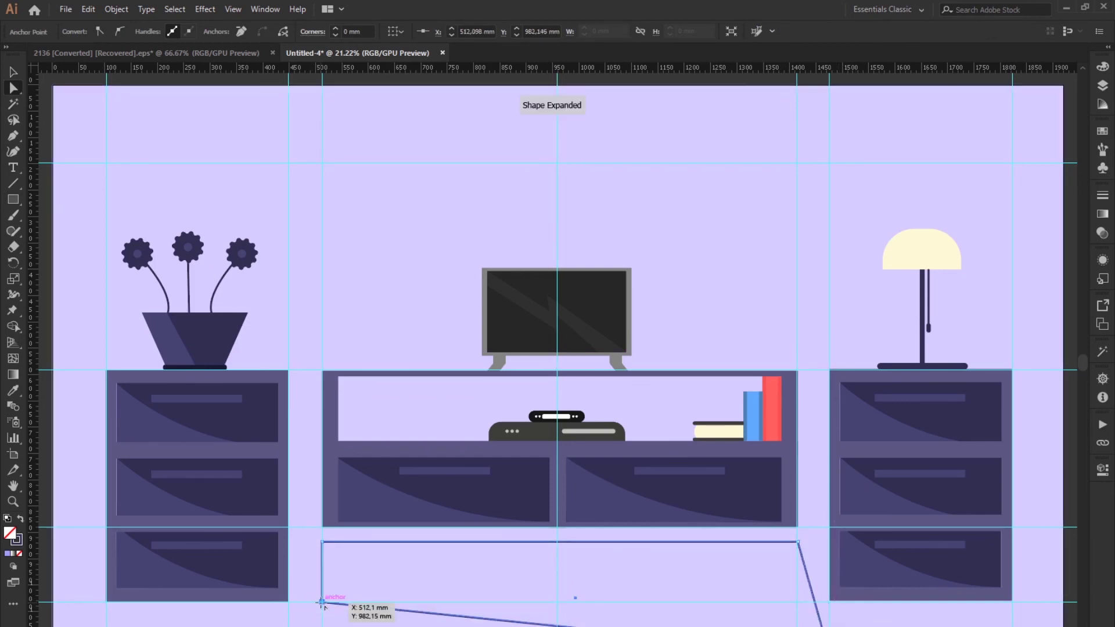
left_click_drag(321, 602, 288, 626)
Fill the rug with light red ff7676, matching the red book's colour
left_click(13, 391)
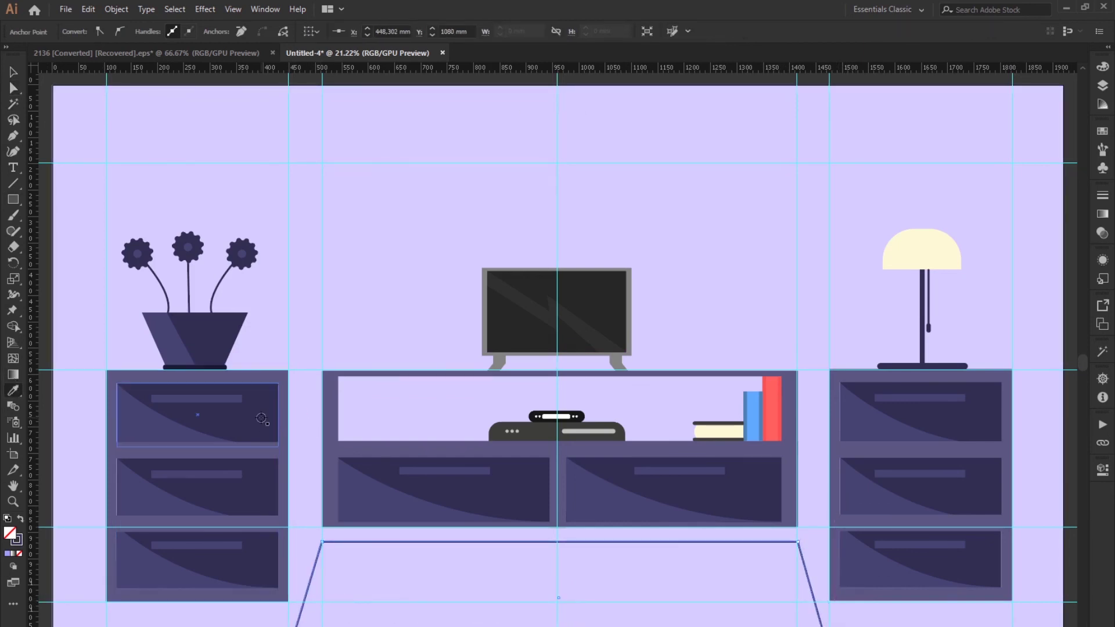
left_click(261, 418)
double_click(11, 533)
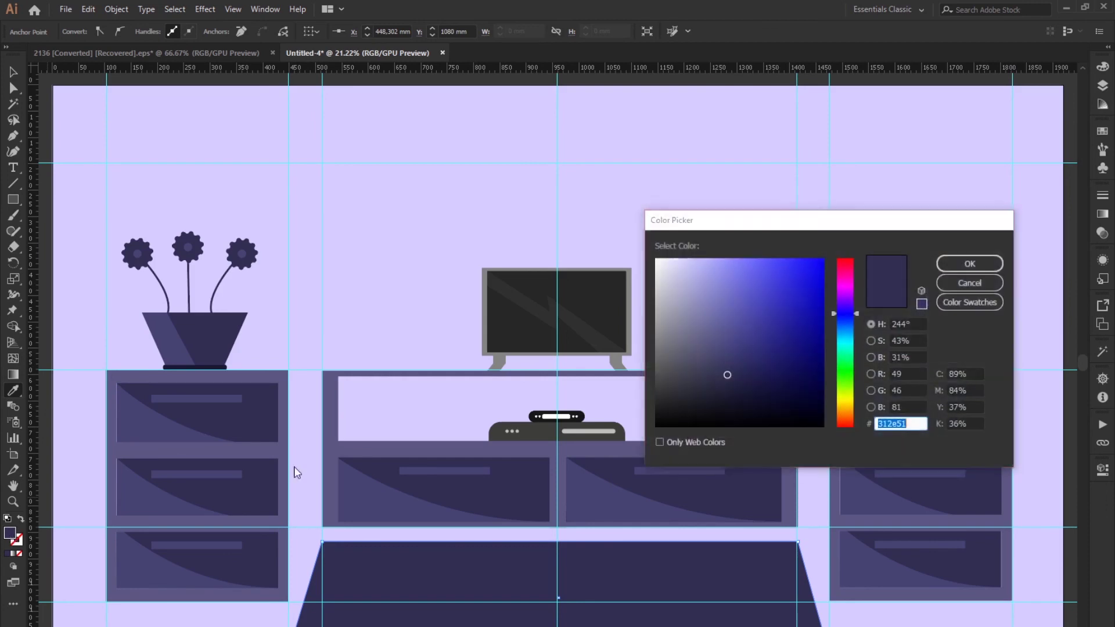
left_click(845, 260)
left_click(745, 259)
left_click(969, 263)
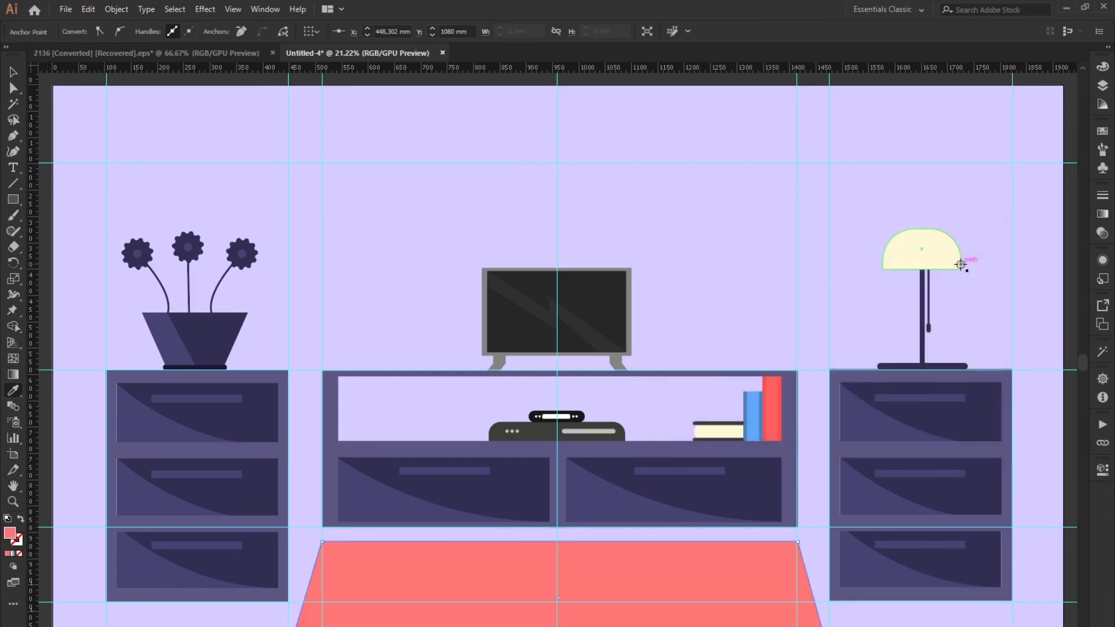
left_click(773, 422)
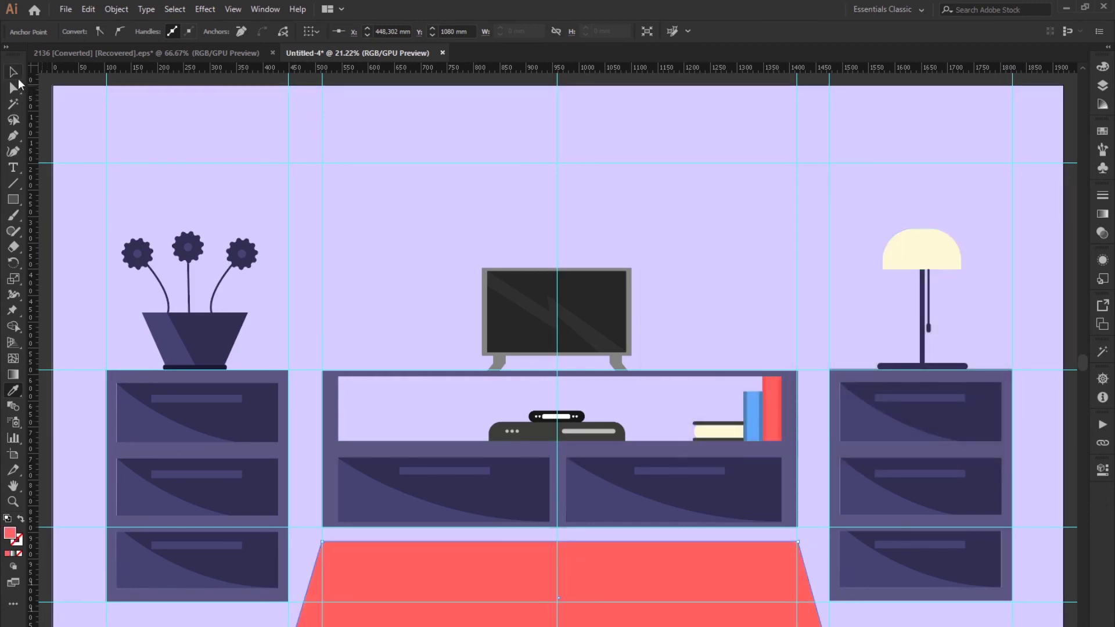